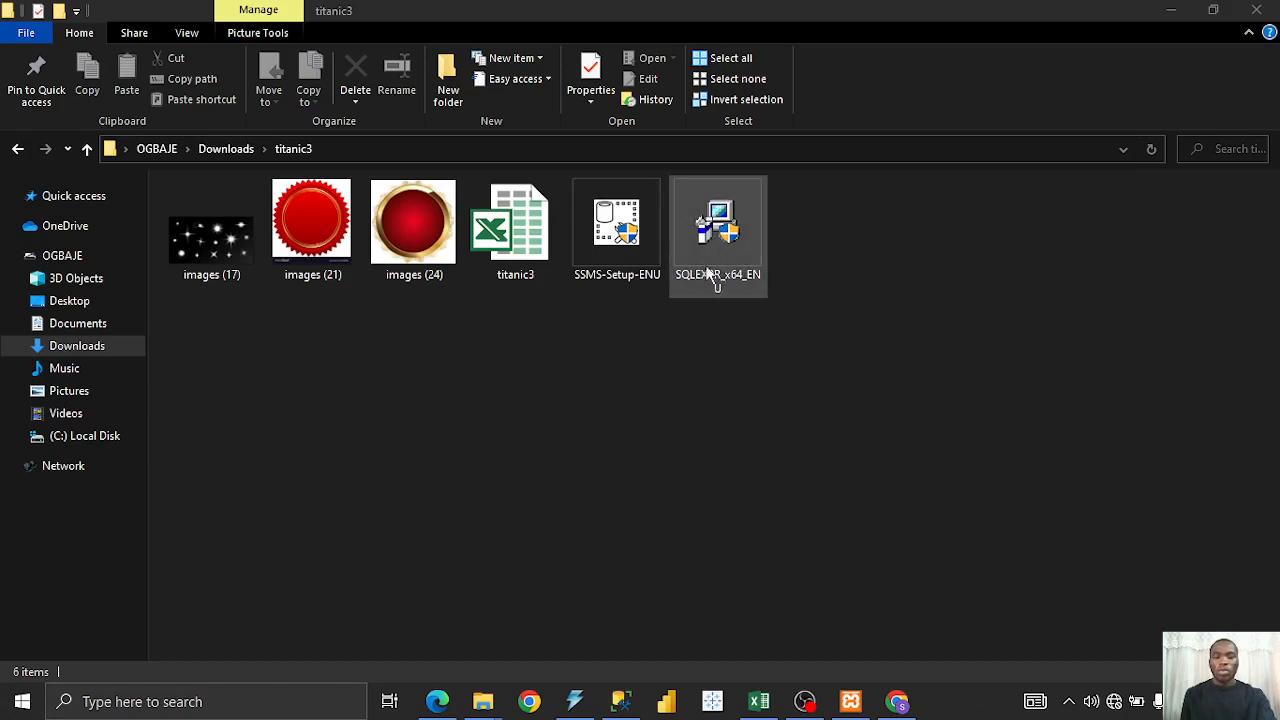
- Switch to SQL Server Management Studio and close the Nashville dataset data cleaning query, leaving class.sql in view
{"action": "left_click", "coordinate": [713, 288]}
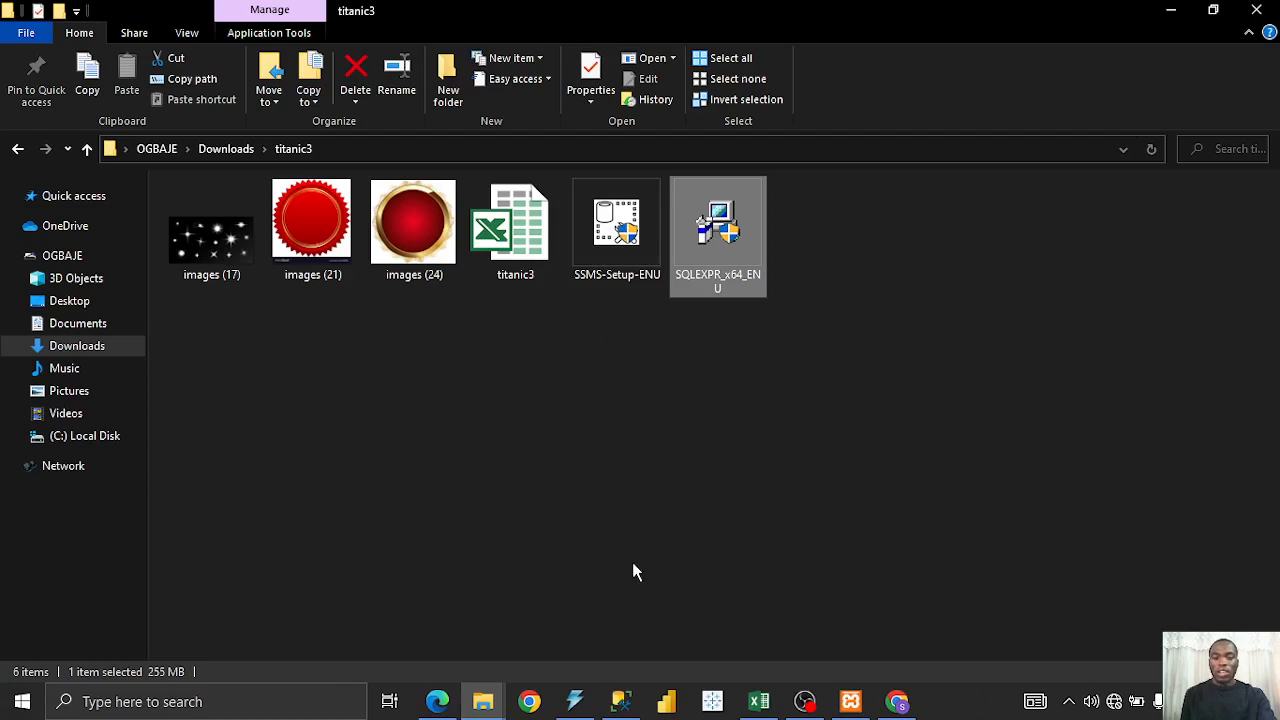
{"action": "left_click", "coordinate": [621, 701]}
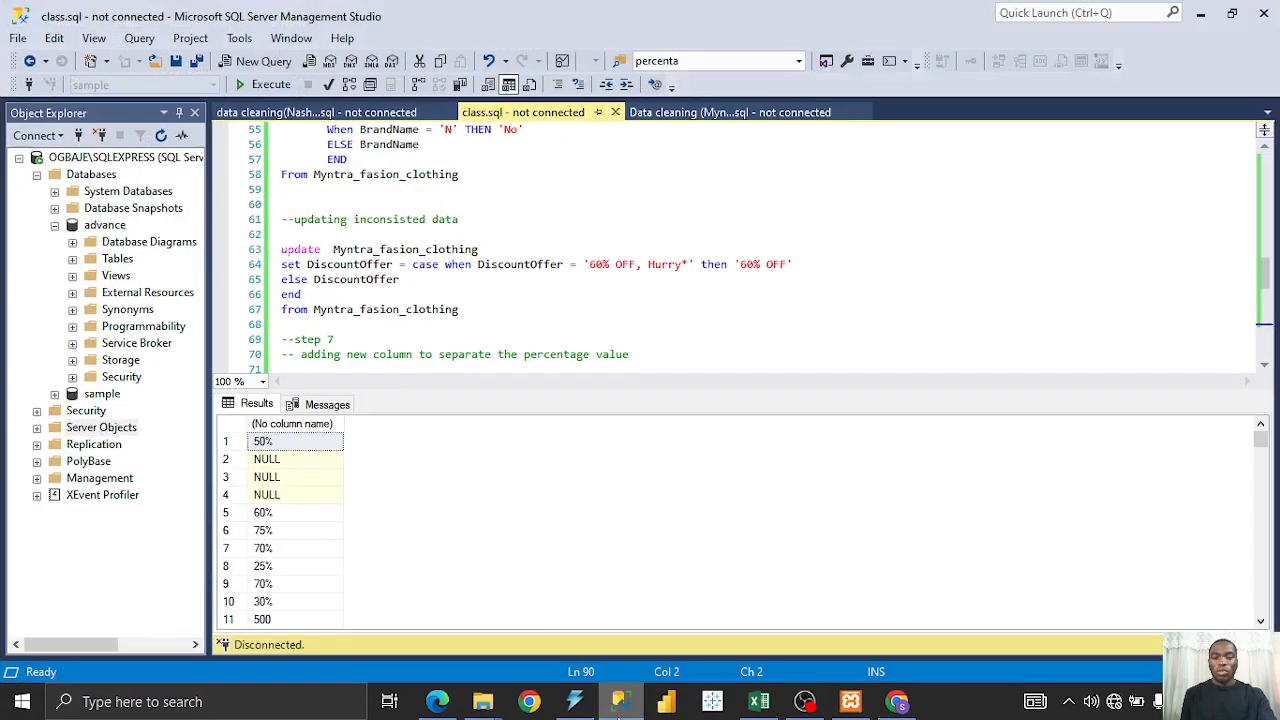
{"action": "left_click", "coordinate": [373, 113]}
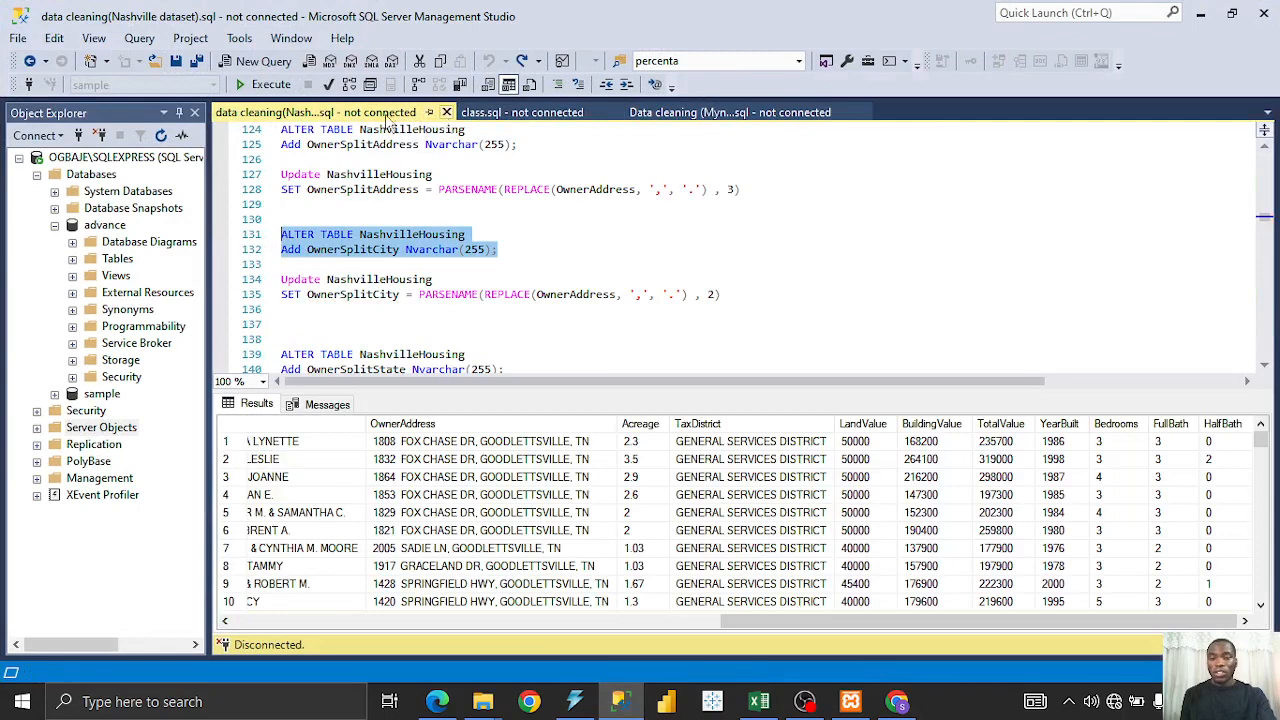
{"action": "left_click", "coordinate": [446, 112]}
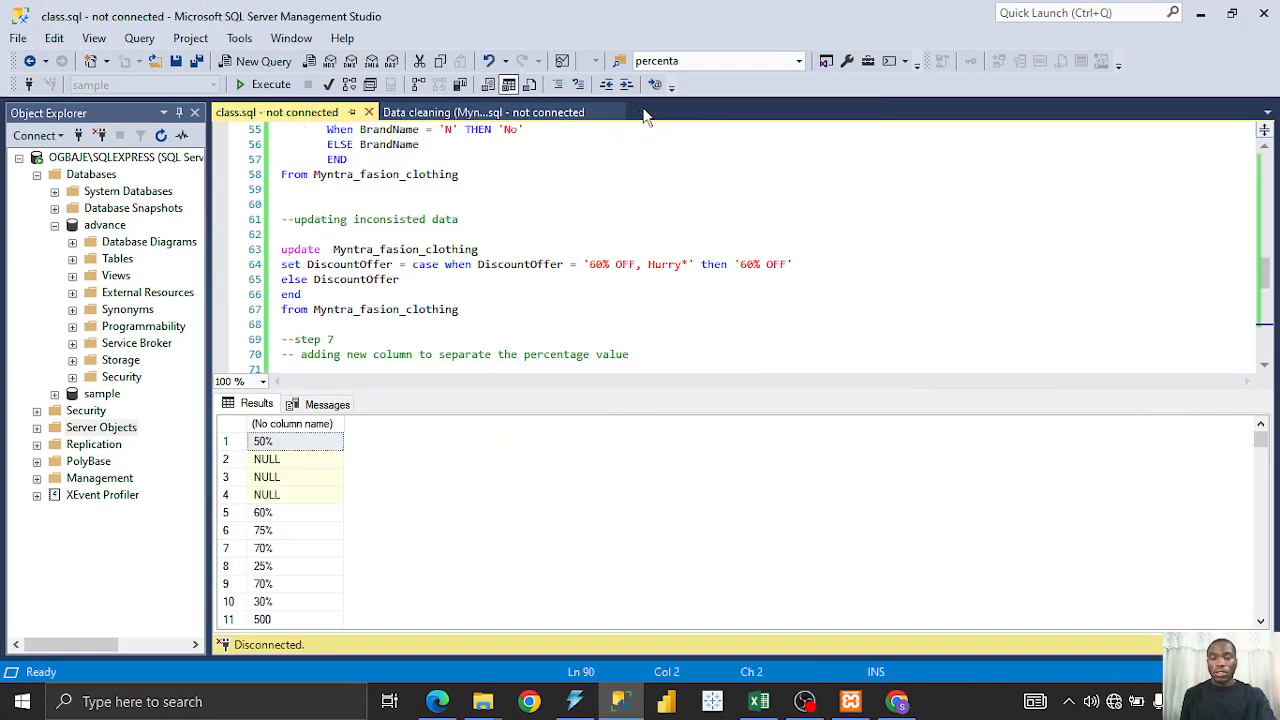
{"action": "left_click", "coordinate": [506, 112]}
{"action": "left_click", "coordinate": [360, 113]}
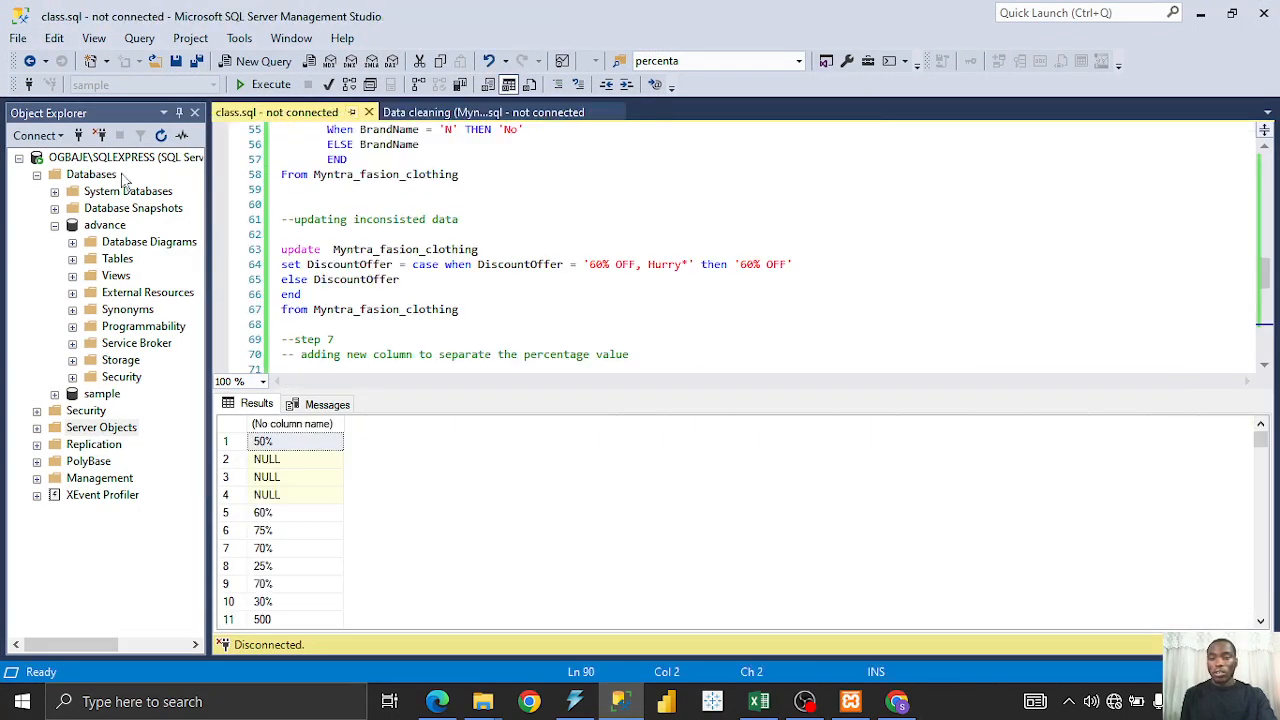
- Collapse the advance database and the Databases folder in Object Explorer, and open a new query
{"action": "left_click", "coordinate": [55, 225]}
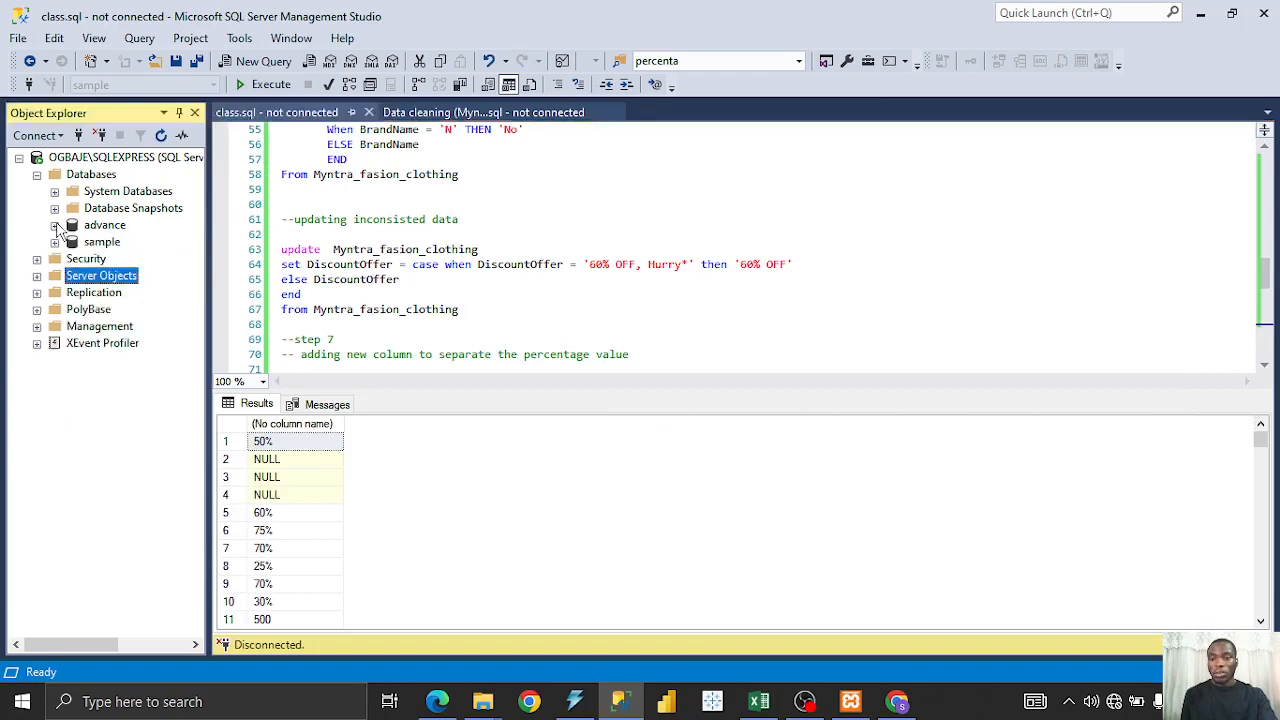
{"action": "left_click", "coordinate": [38, 175]}
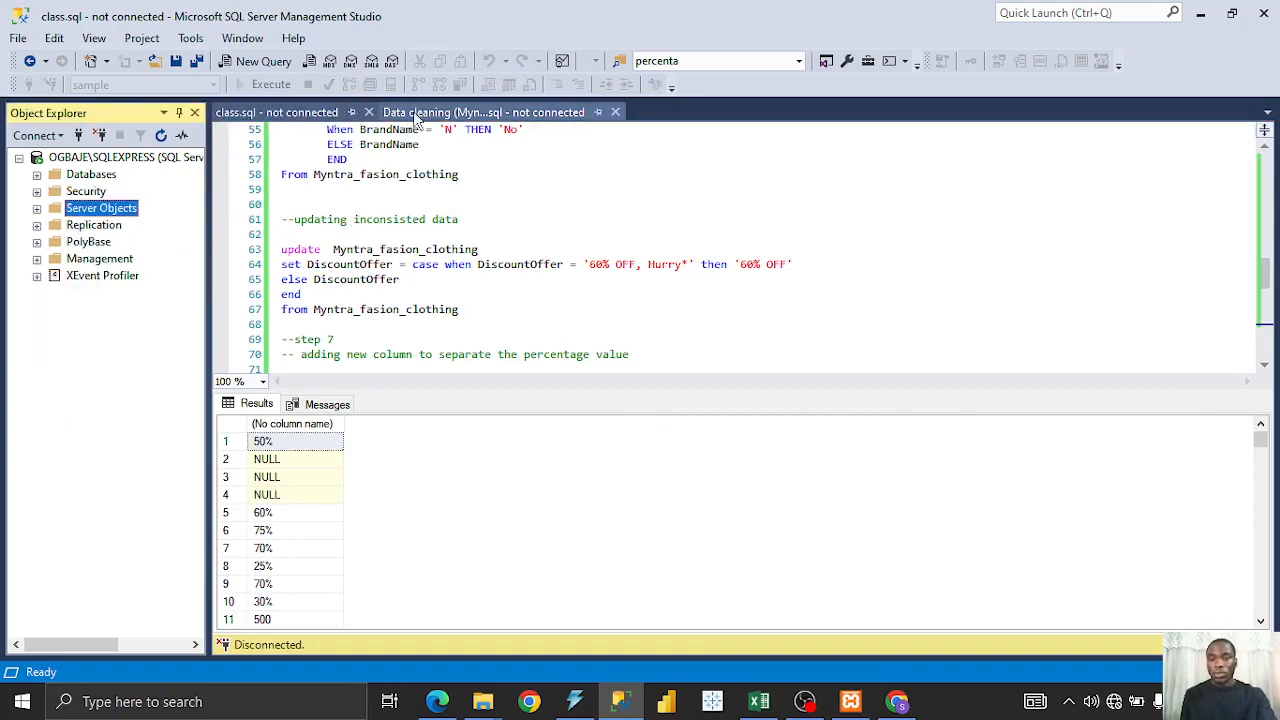
{"action": "left_click", "coordinate": [255, 66]}
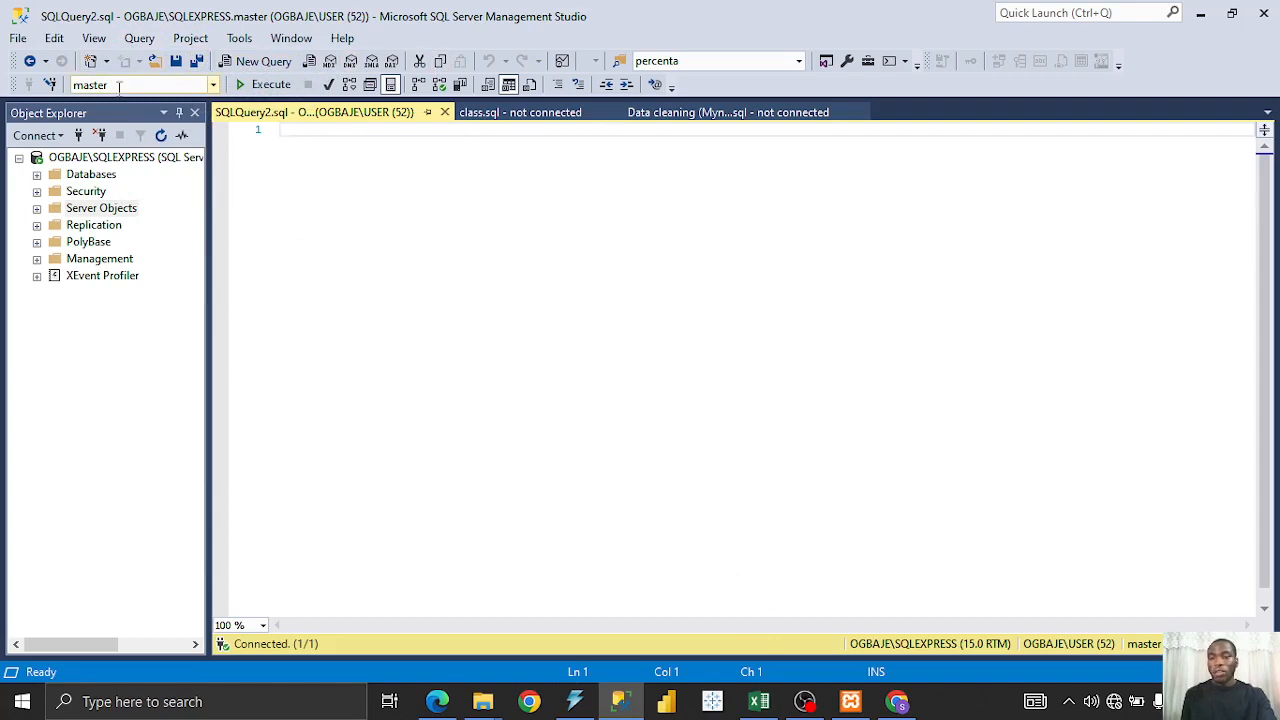
- Review the list of databases available to the new query, keeping master selected
{"action": "left_click", "coordinate": [214, 88]}
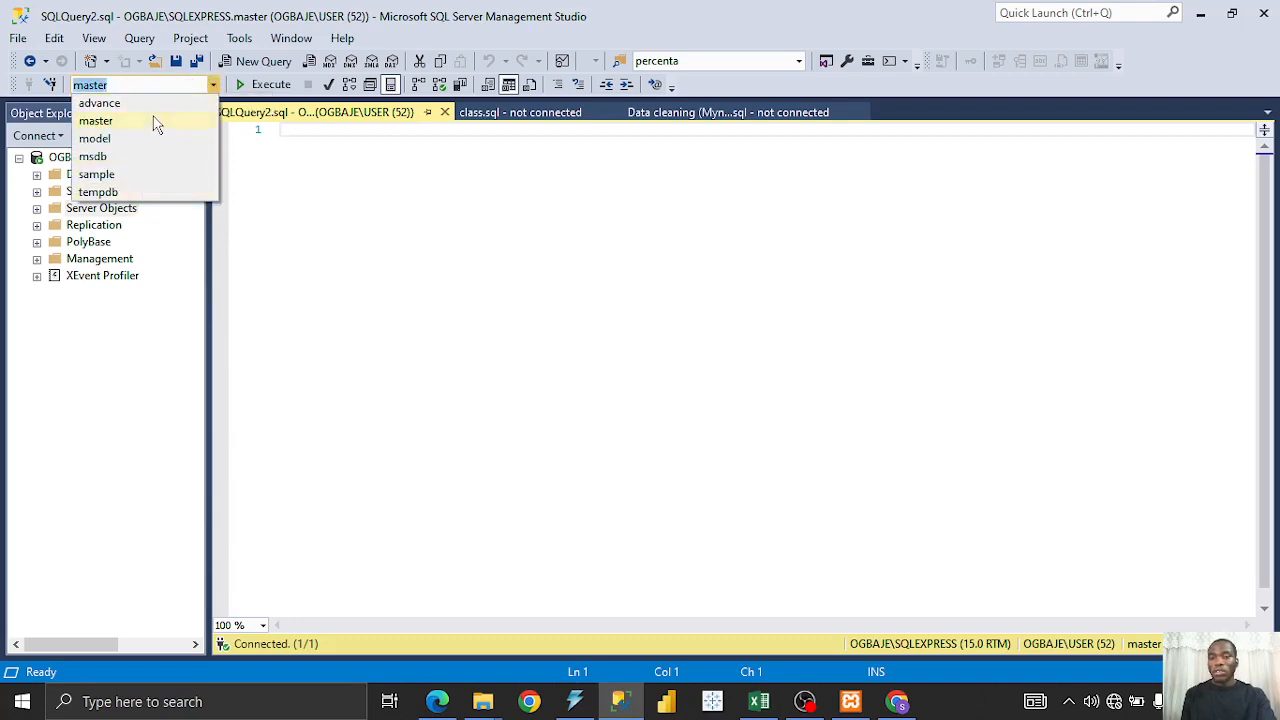
{"action": "left_click", "coordinate": [251, 185]}
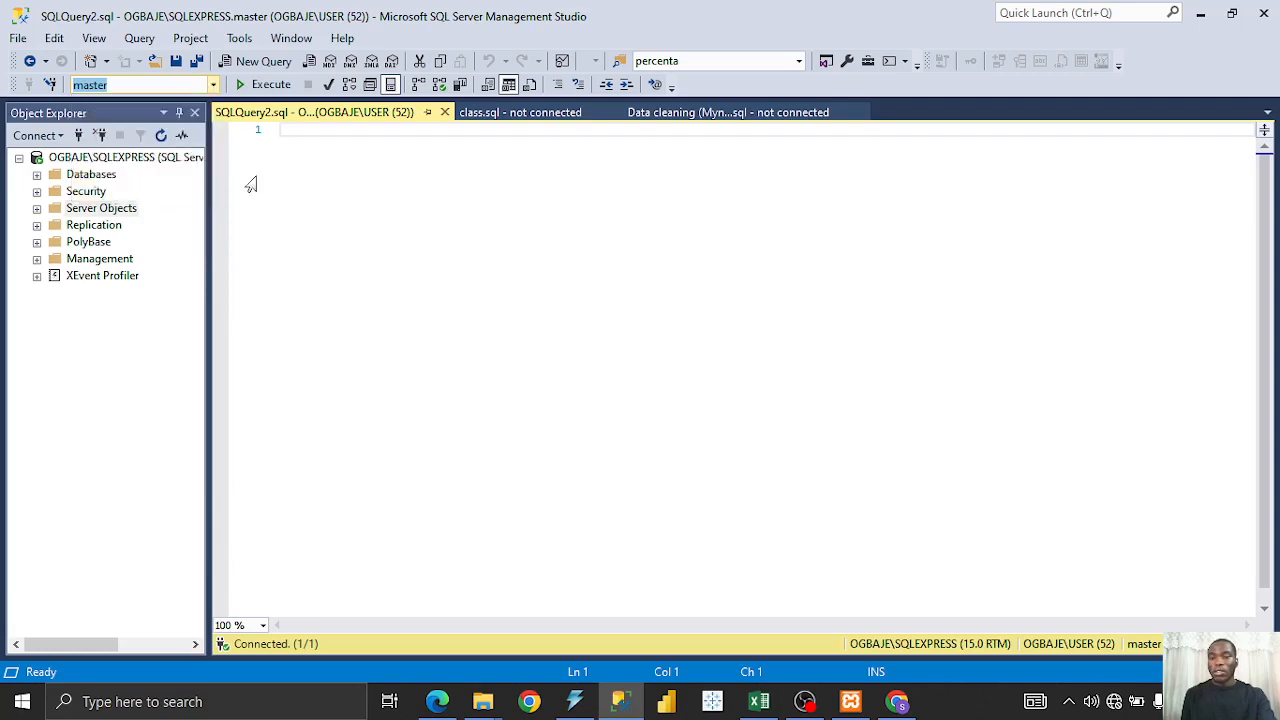
{"action": "left_click", "coordinate": [213, 85]}
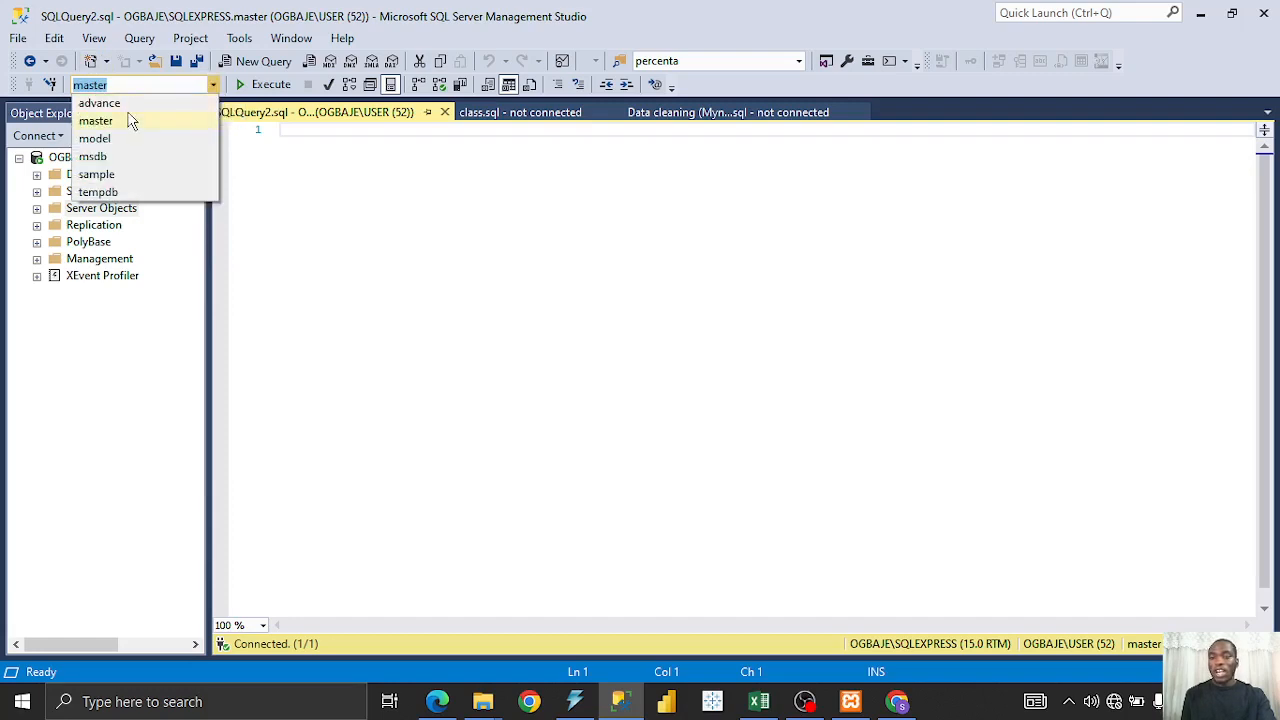
{"action": "left_click", "coordinate": [232, 181]}
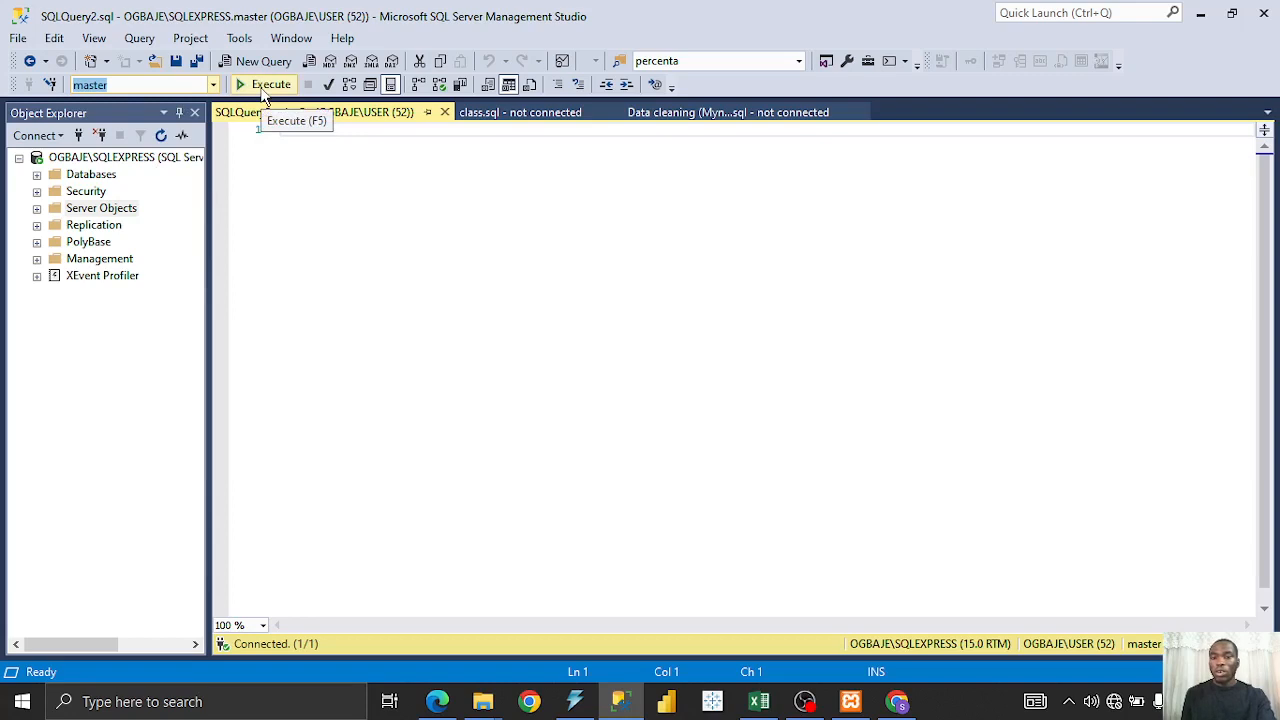
{"action": "left_click", "coordinate": [317, 278]}
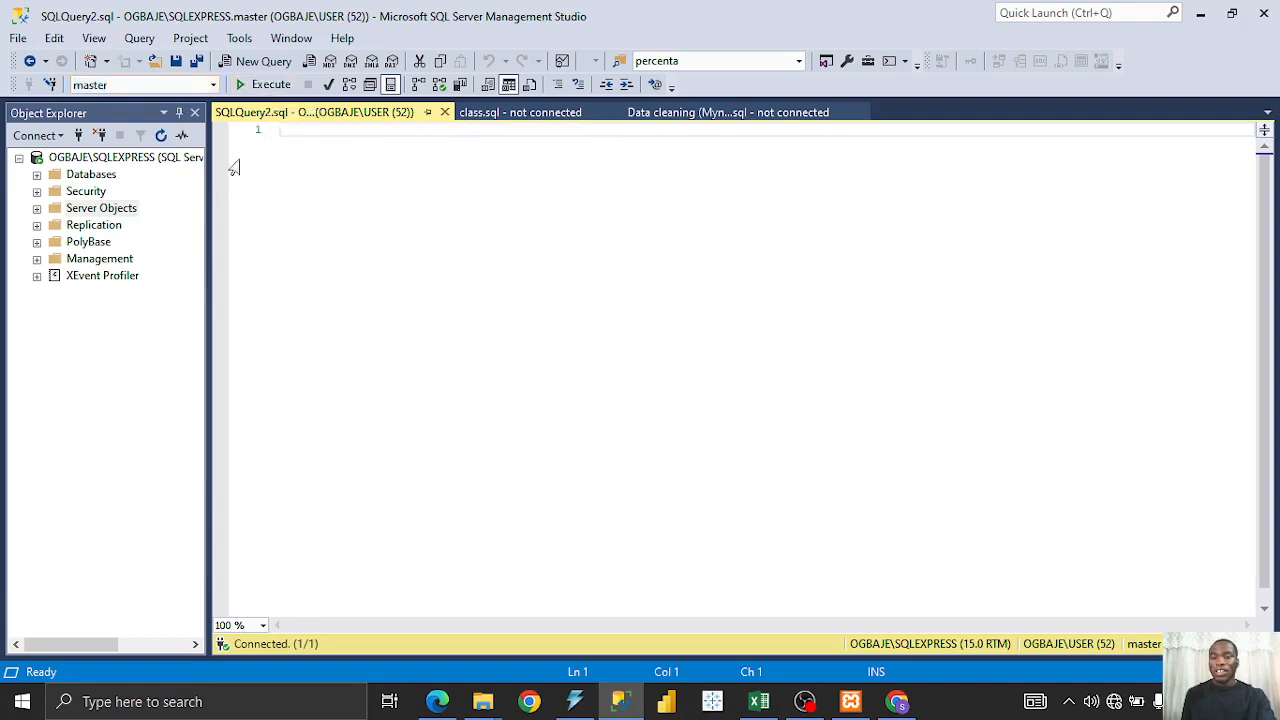
{"action": "type", "text": "select"}
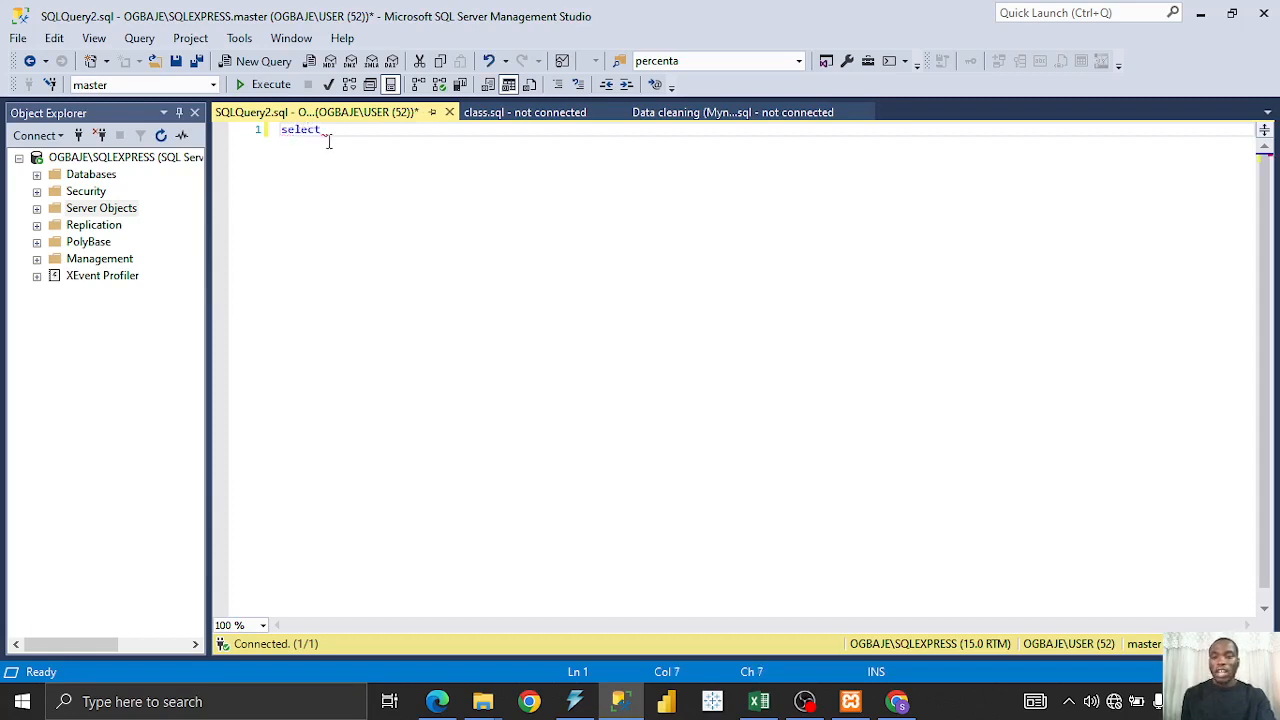
{"action": "key", "text": "shift+Home"}
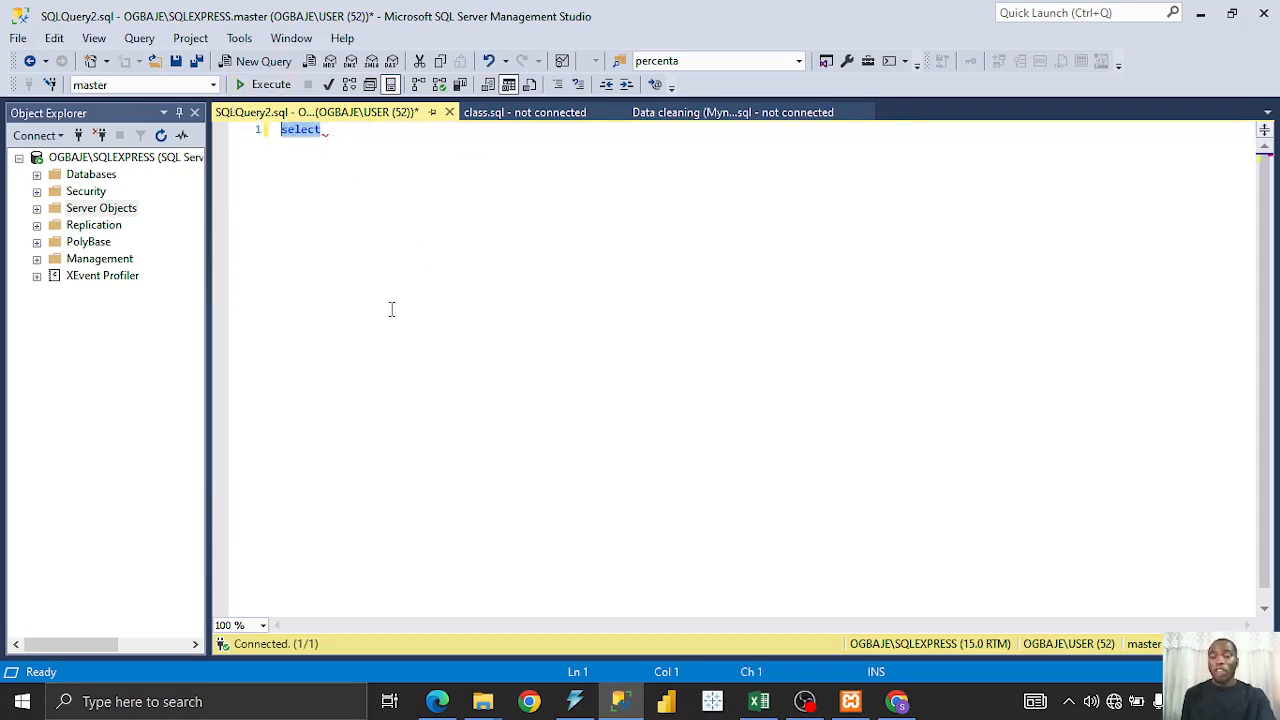
{"action": "key", "text": "Delete"}
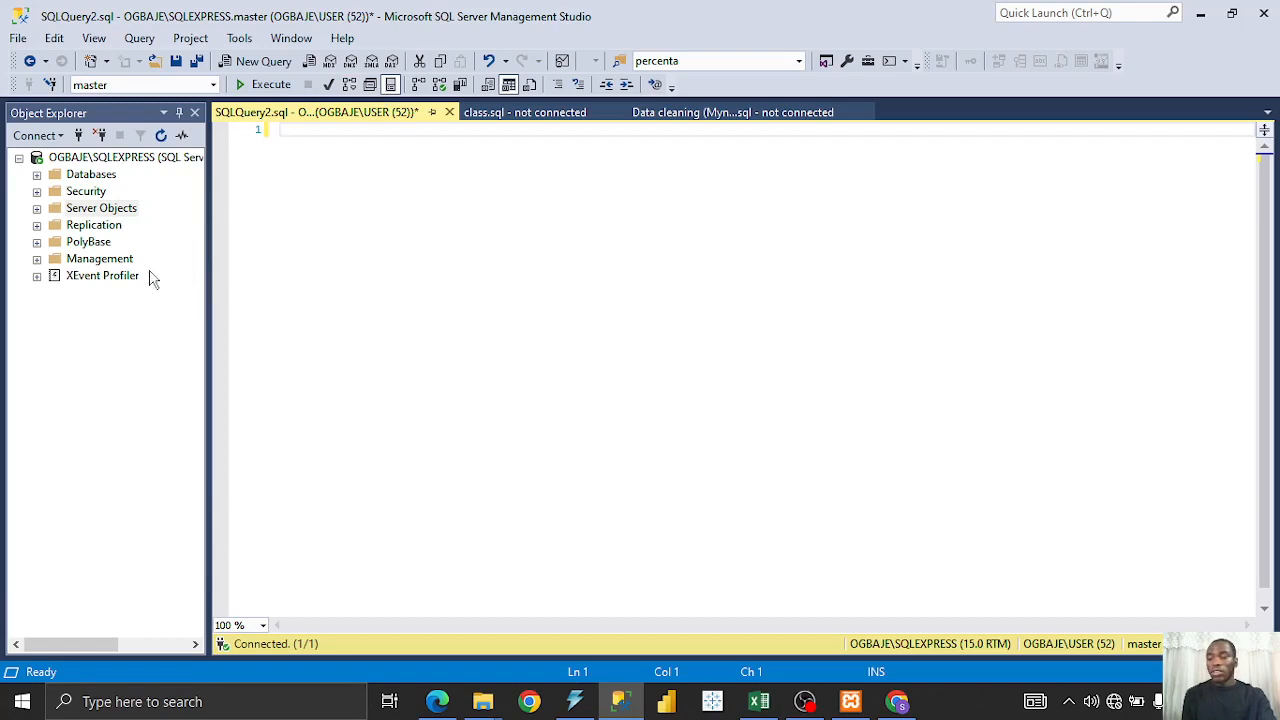
- Disconnect Object Explorer from the server and start a new server connection with Database Engine as the server type
{"action": "left_click", "coordinate": [100, 140]}
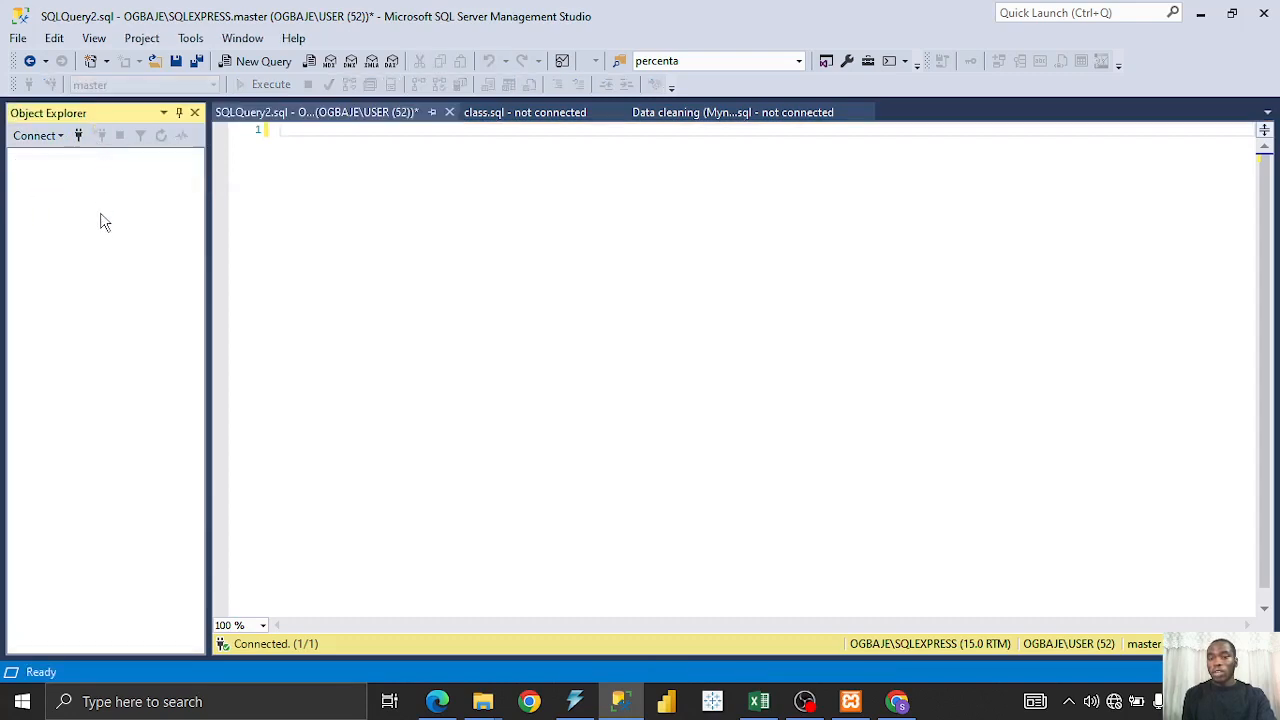
{"action": "left_click", "coordinate": [80, 139]}
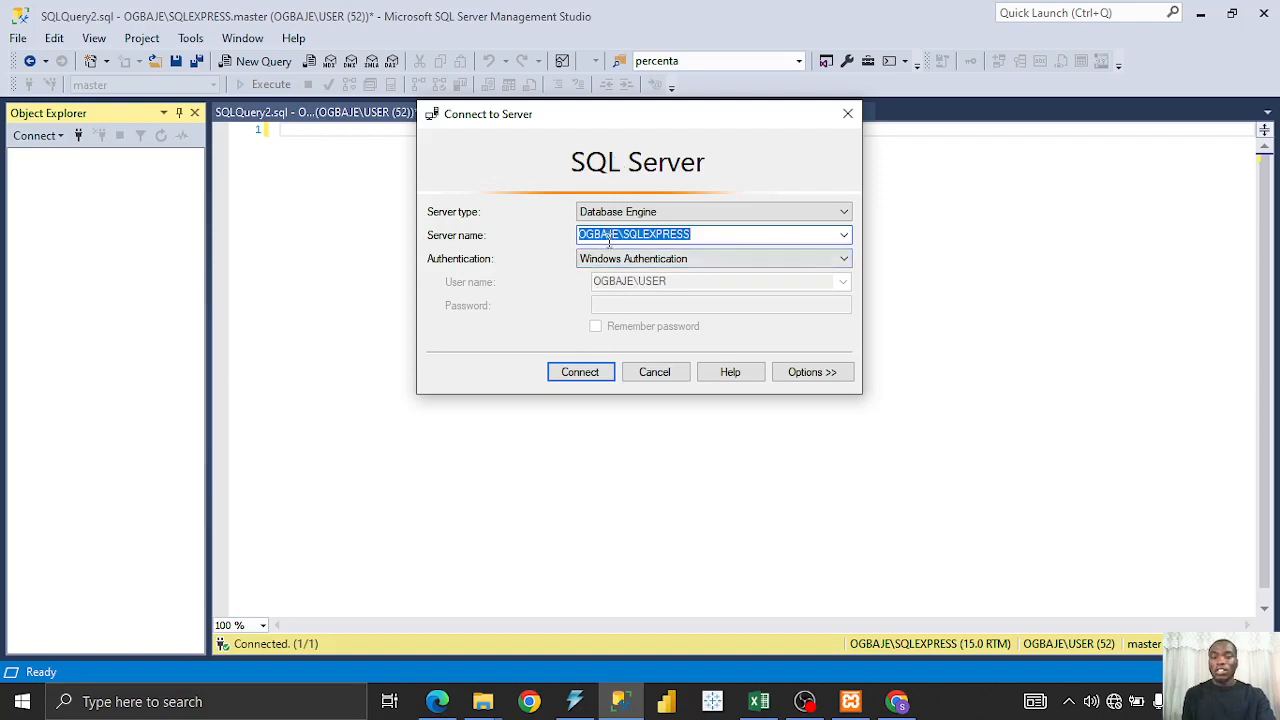
{"action": "left_click", "coordinate": [641, 237]}
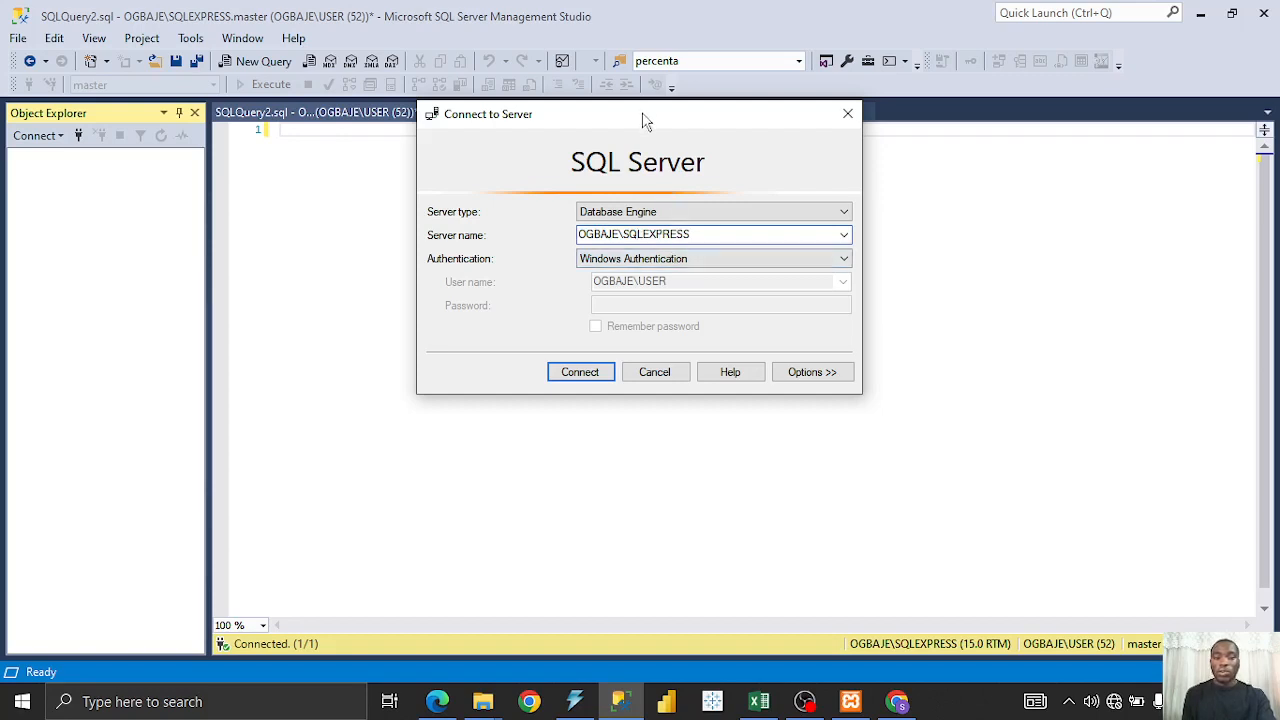
{"action": "left_click_drag", "start_coordinate": [643, 120], "coordinate": [651, 137]}
{"action": "left_click", "coordinate": [655, 228]}
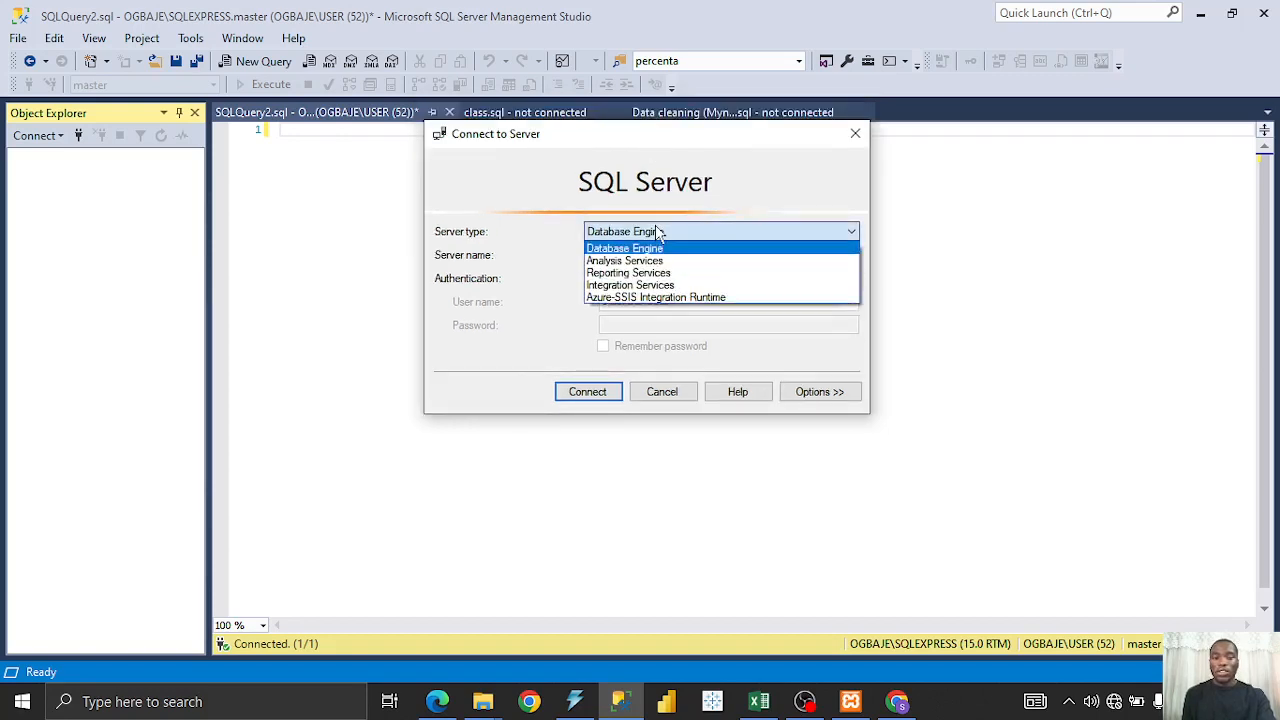
{"action": "left_click", "coordinate": [657, 243]}
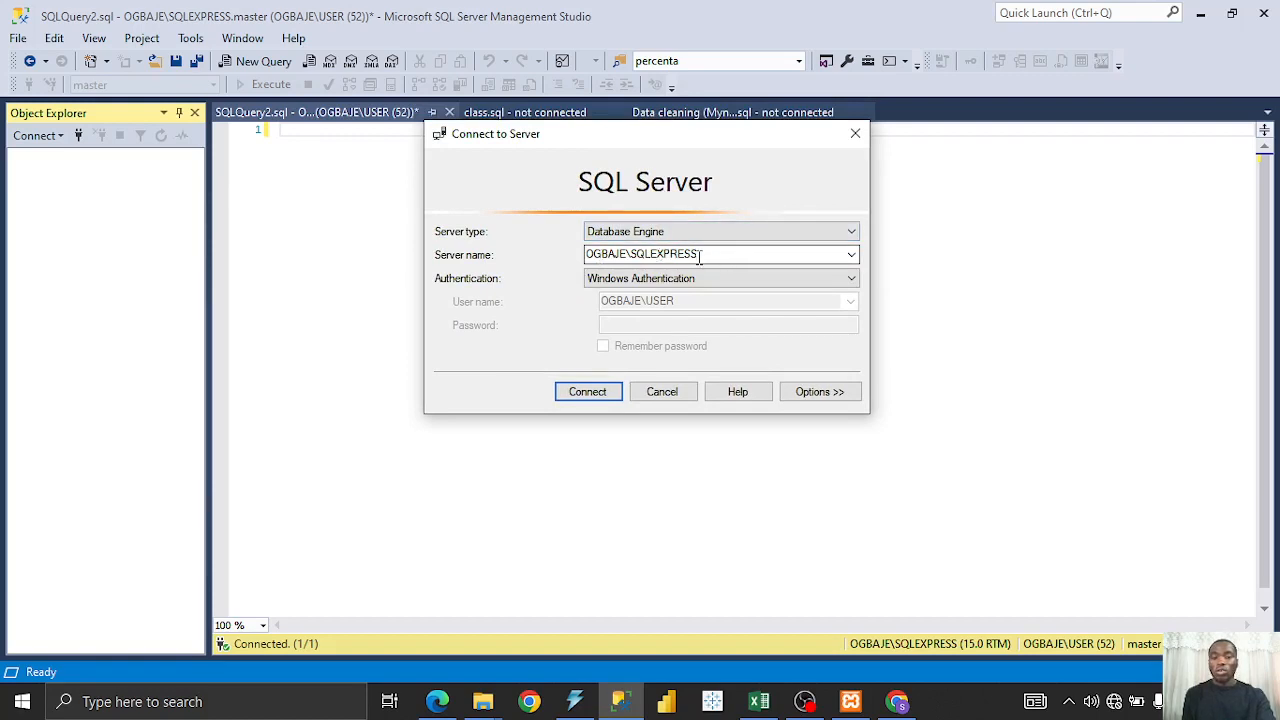
- Check the server name and connect to the local SQLEXPRESS instance with Windows Authentication
{"action": "double_click", "coordinate": [600, 256]}
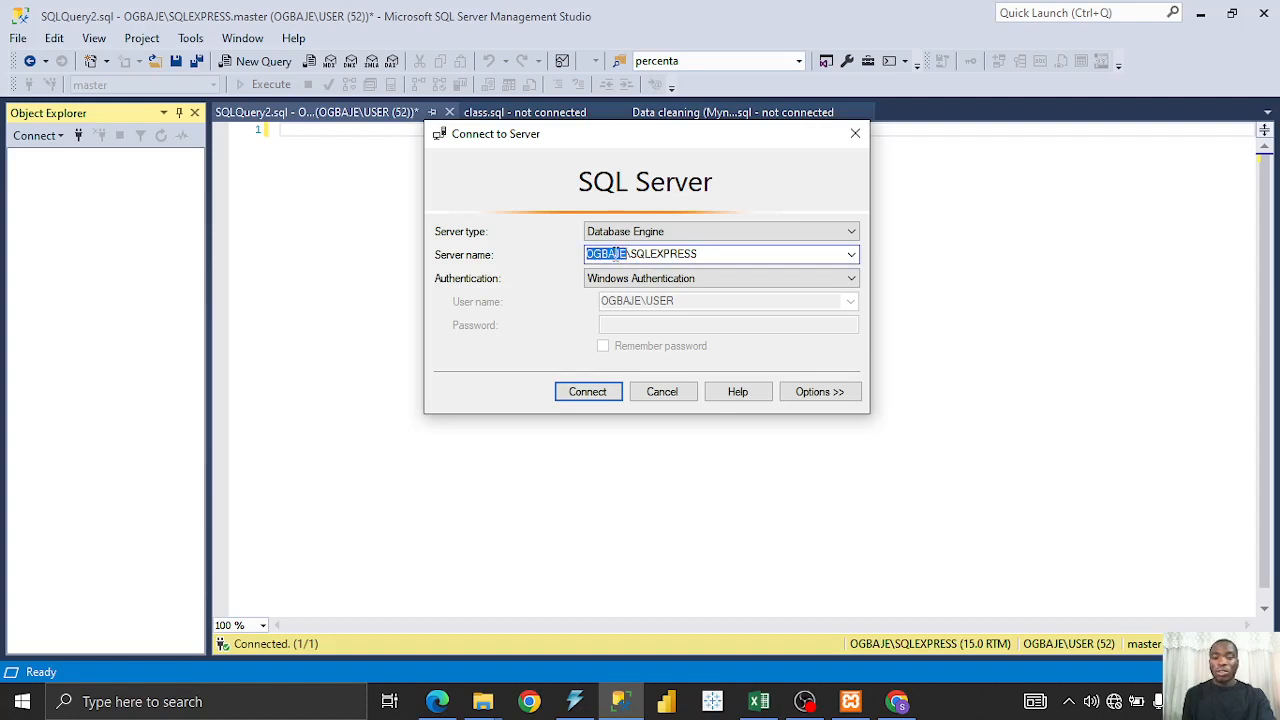
{"action": "left_click", "coordinate": [703, 256]}
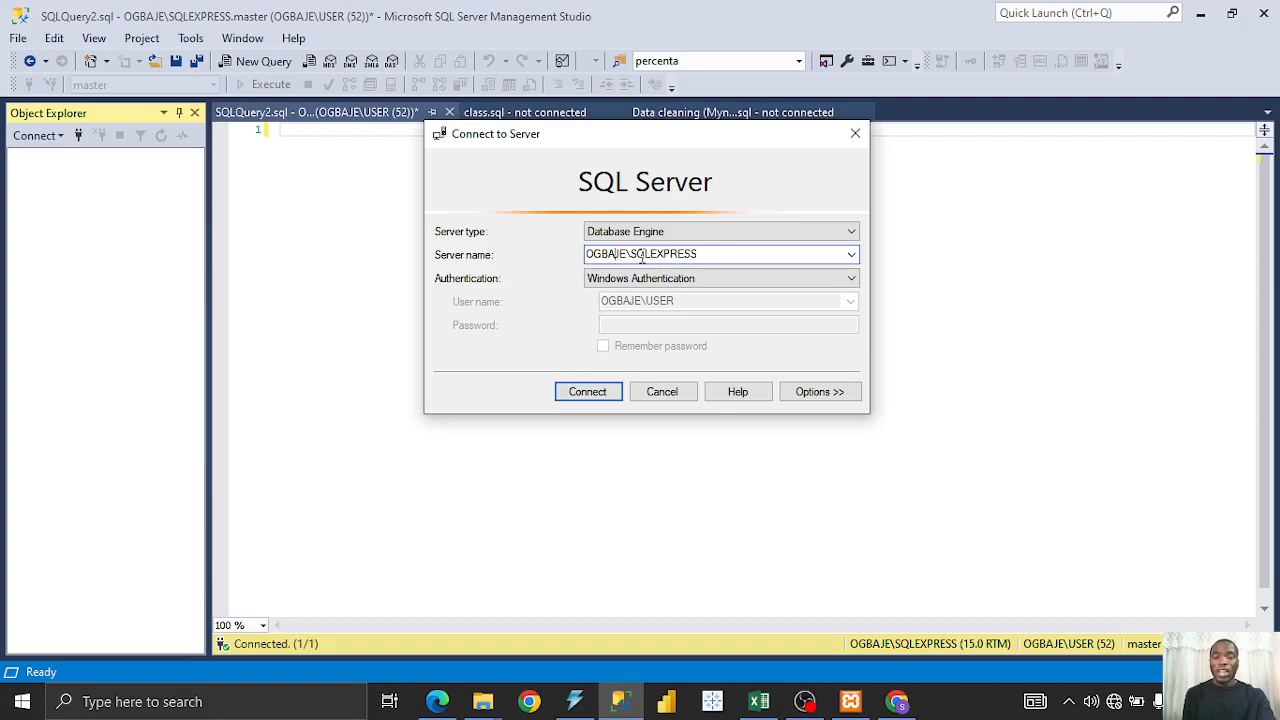
{"action": "left_click_drag", "start_coordinate": [713, 256], "coordinate": [566, 256]}
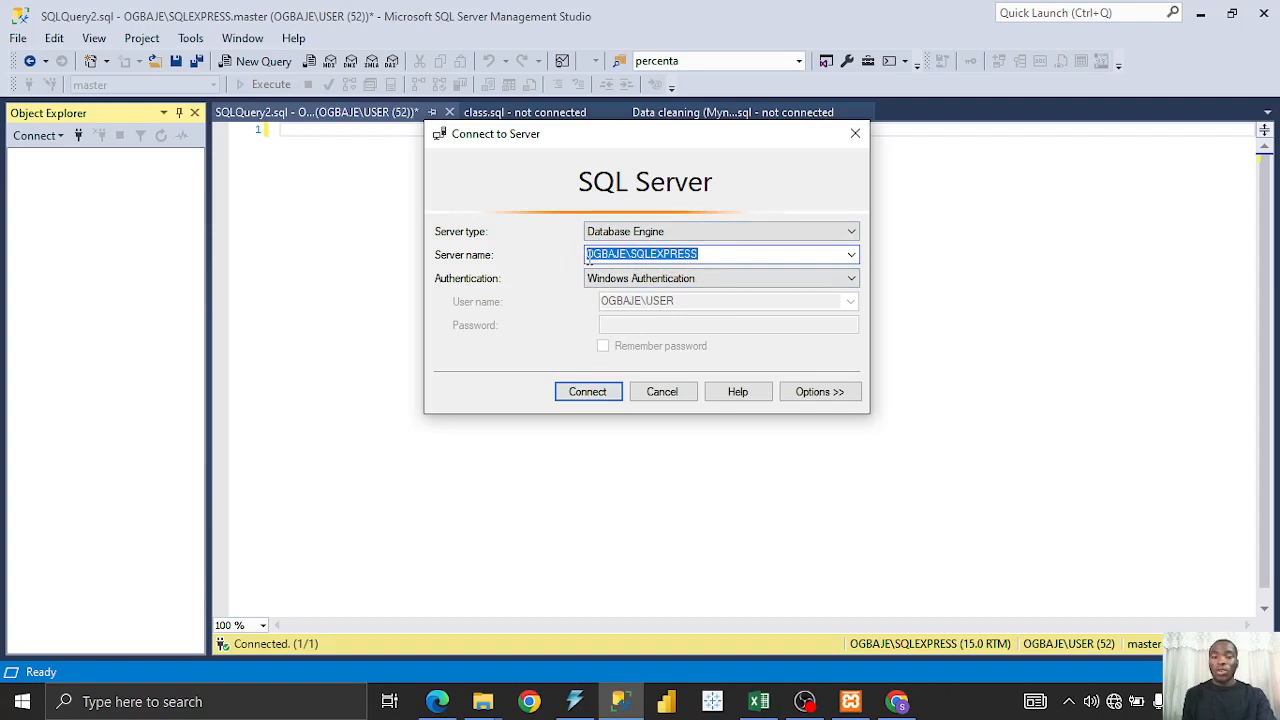
{"action": "left_click", "coordinate": [720, 255]}
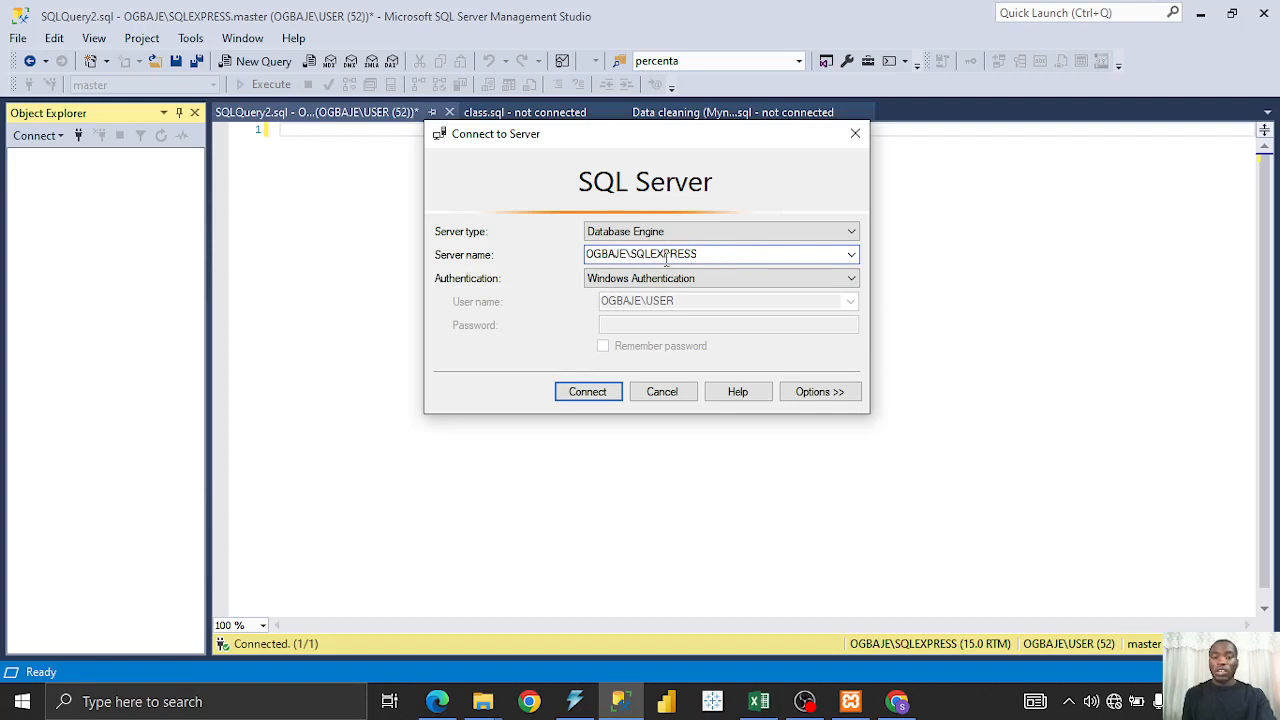
{"action": "left_click", "coordinate": [604, 392]}
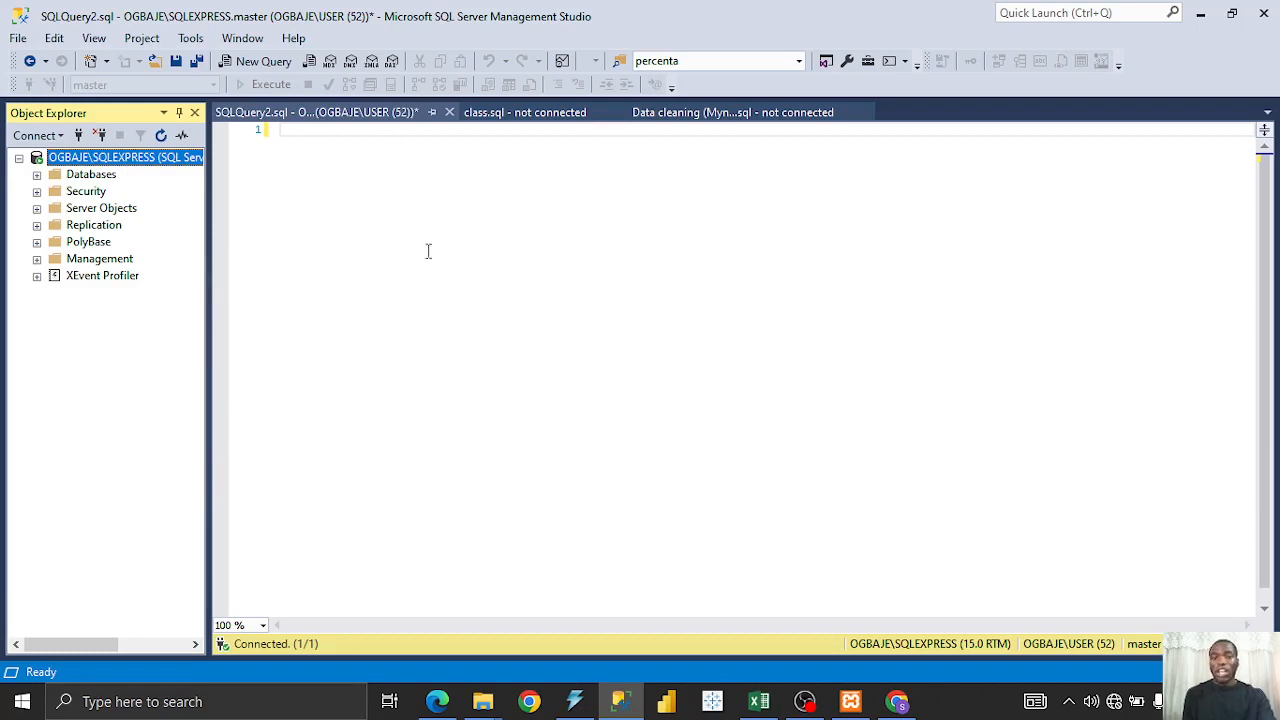
- Open SQL Server 2019 Configuration Manager, check the state of the SQL Server service, and close the manager
{"action": "left_click", "coordinate": [239, 702]}
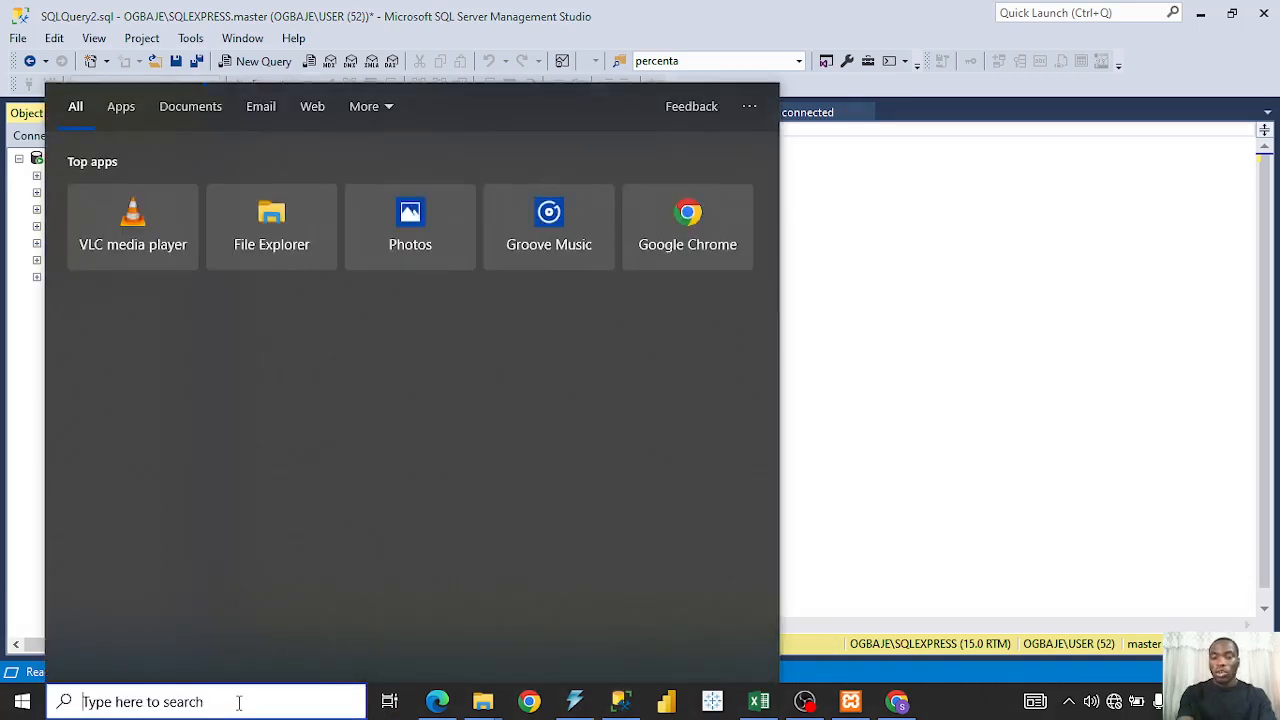
{"action": "type", "text": "s"}
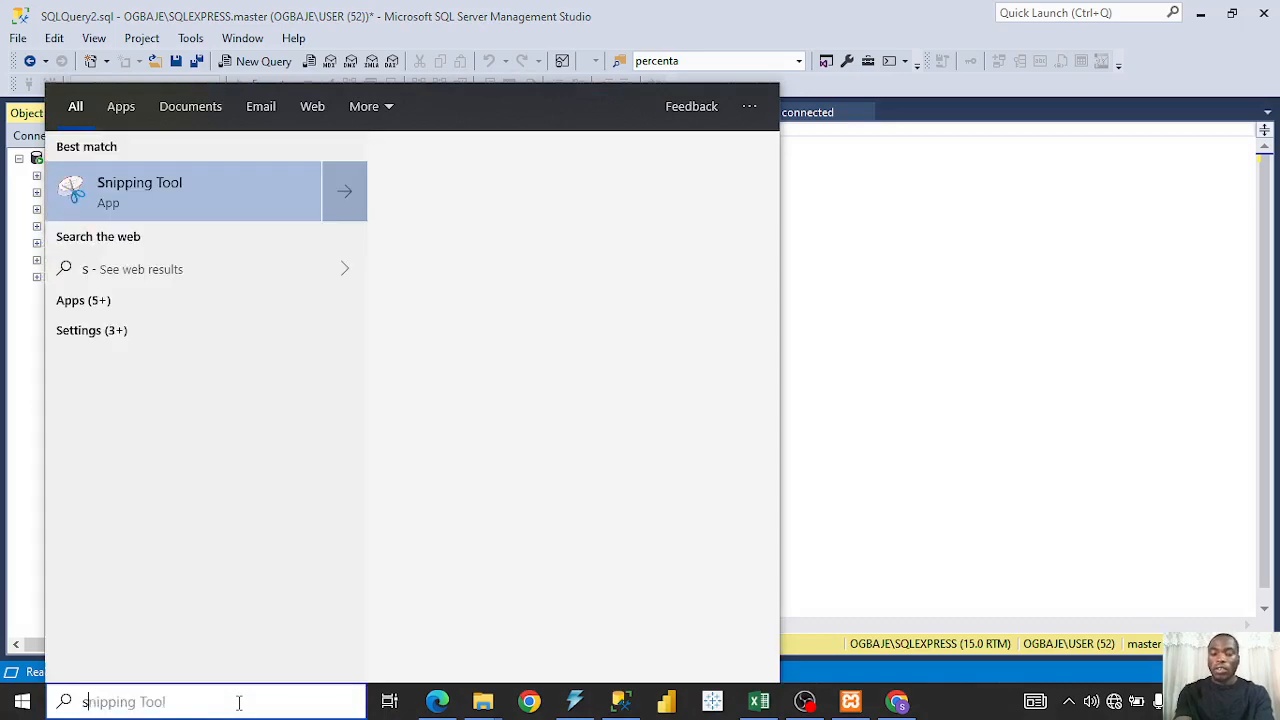
{"action": "type", "text": "ql s"}
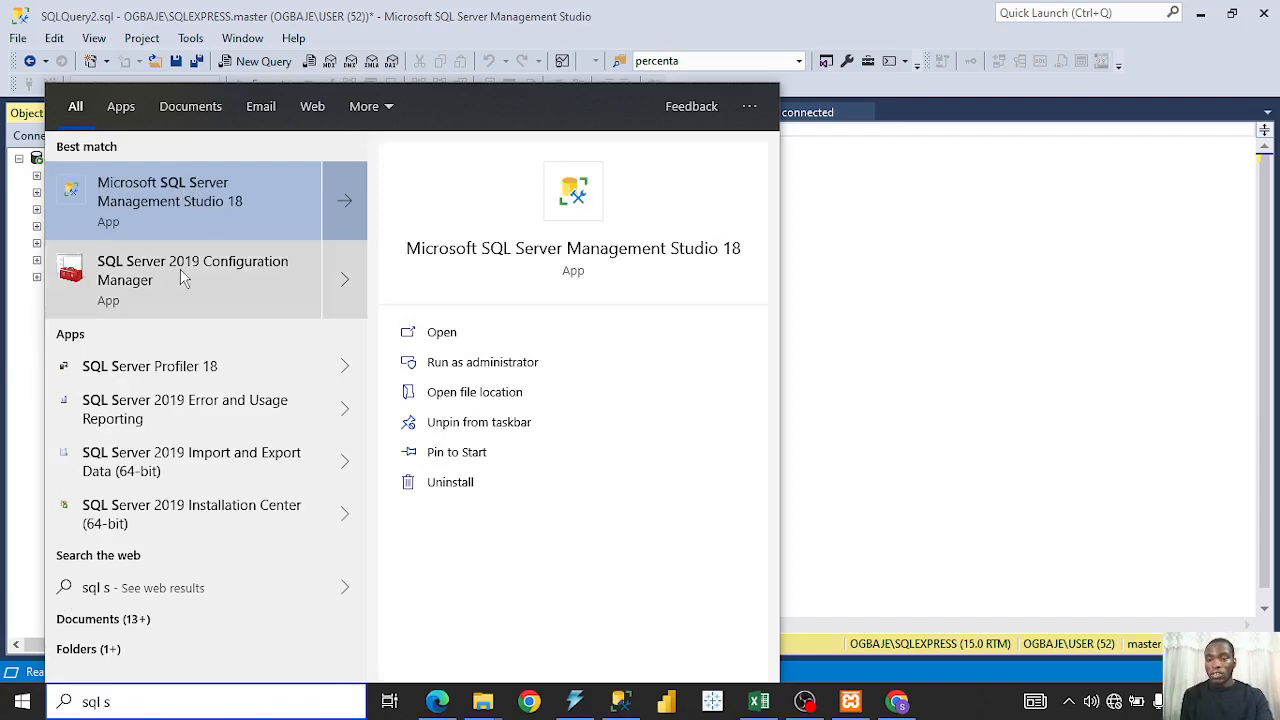
{"action": "left_click", "coordinate": [181, 271]}
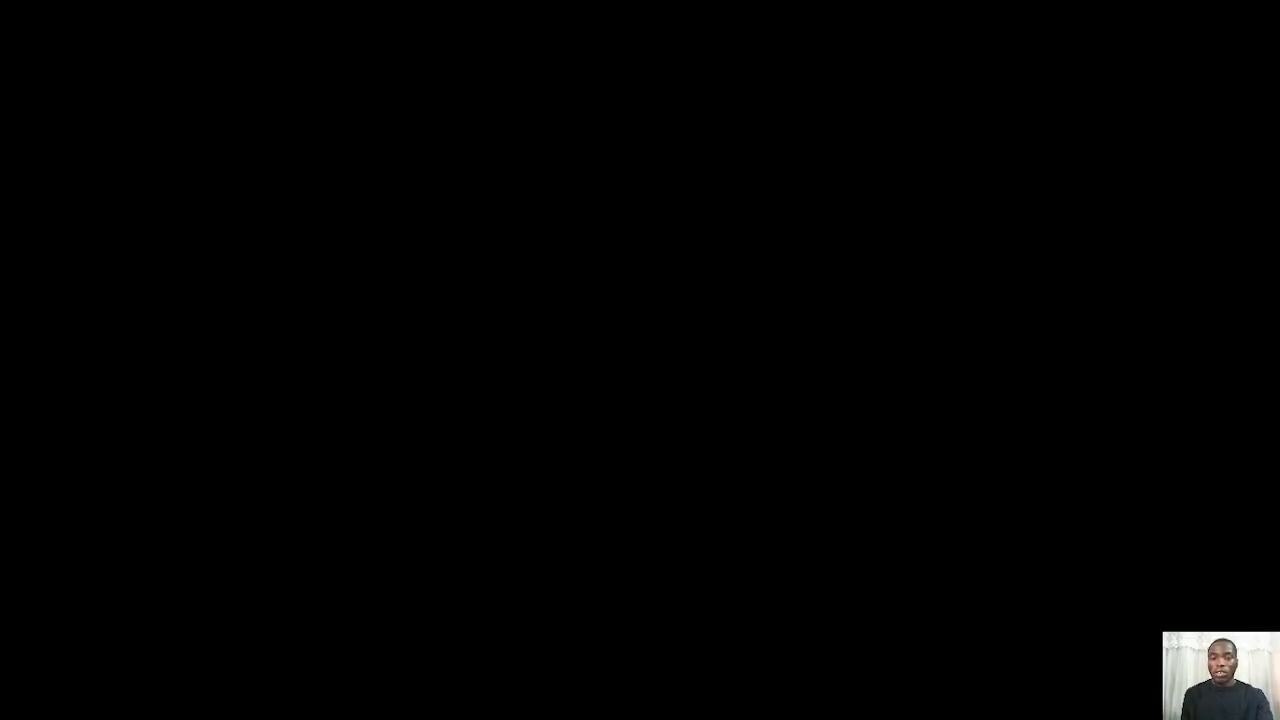
{"action": "left_click", "coordinate": [530, 470]}
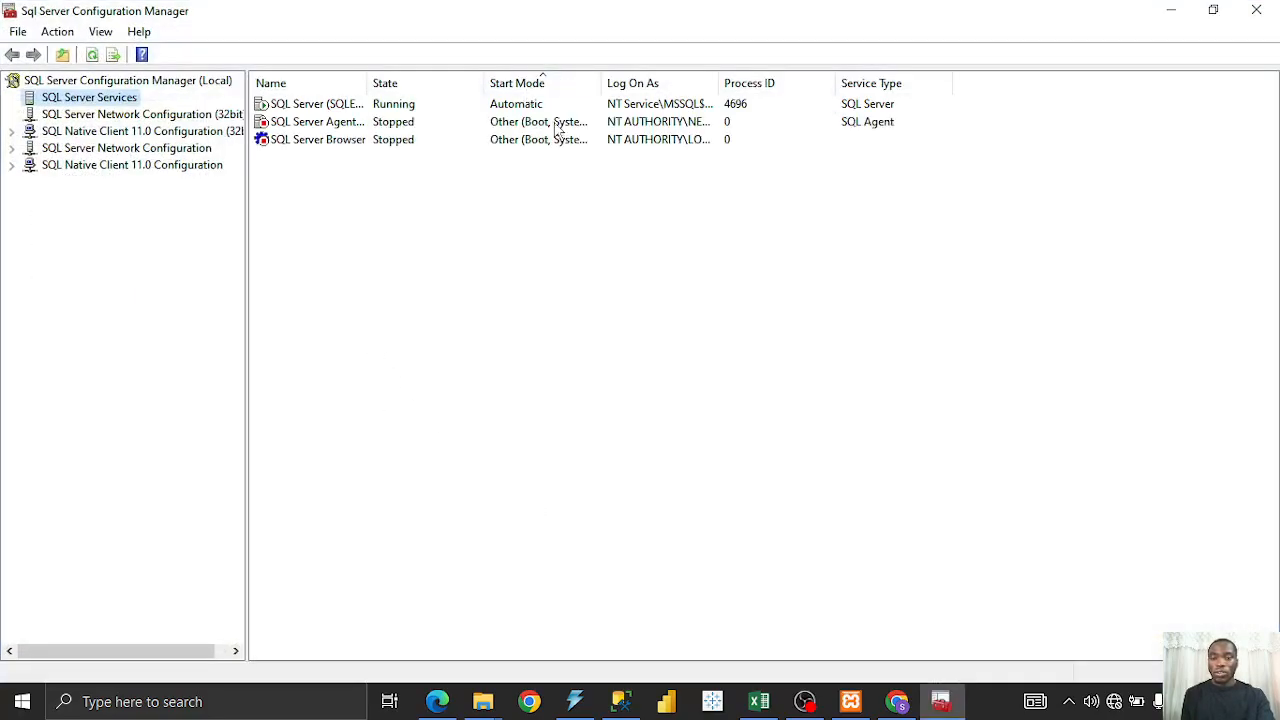
{"action": "left_click", "coordinate": [390, 106]}
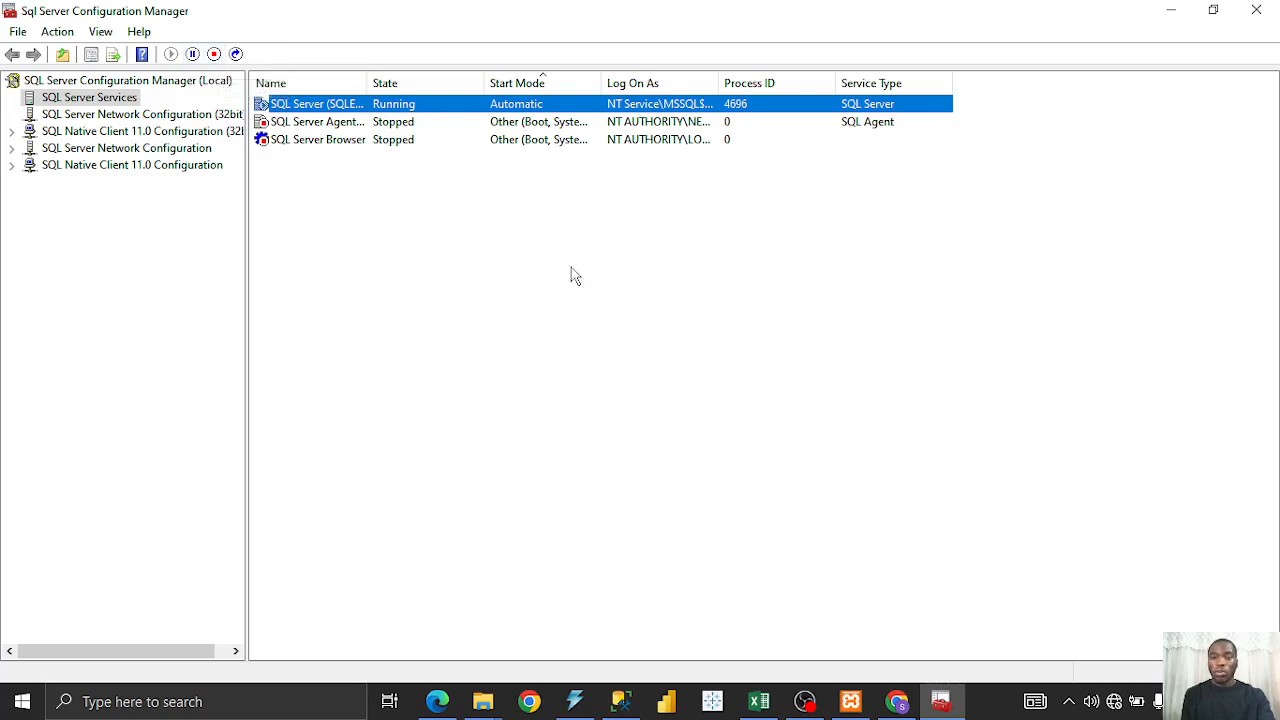
{"action": "left_click", "coordinate": [1256, 10]}
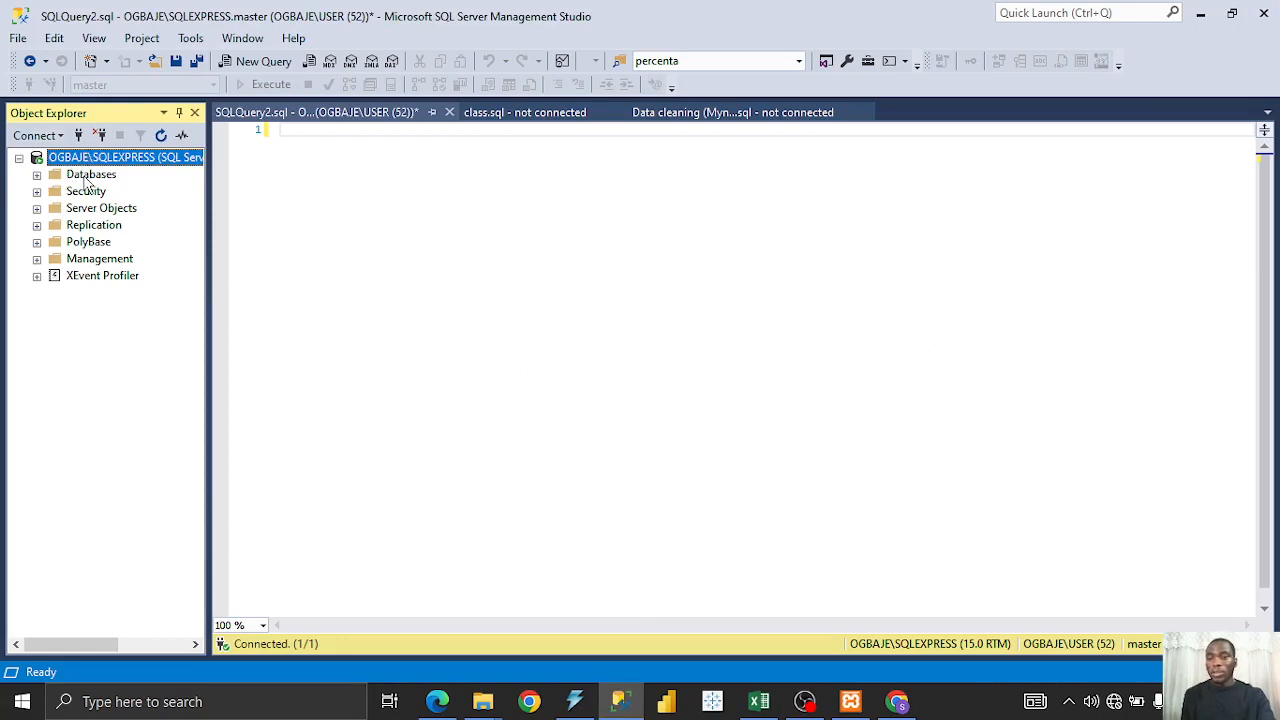
- Examine the New Database dialog for the connected server and close it without creating a database
{"action": "left_click", "coordinate": [60, 180]}
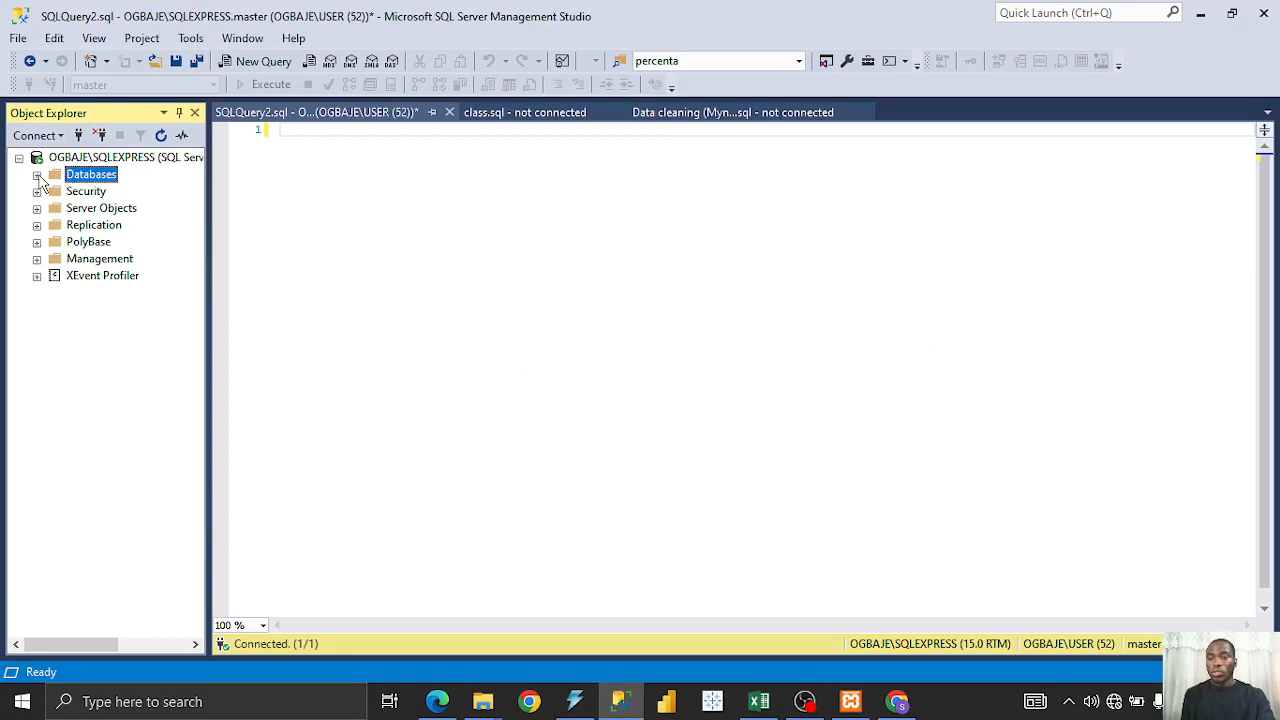
{"action": "right_click", "coordinate": [67, 177]}
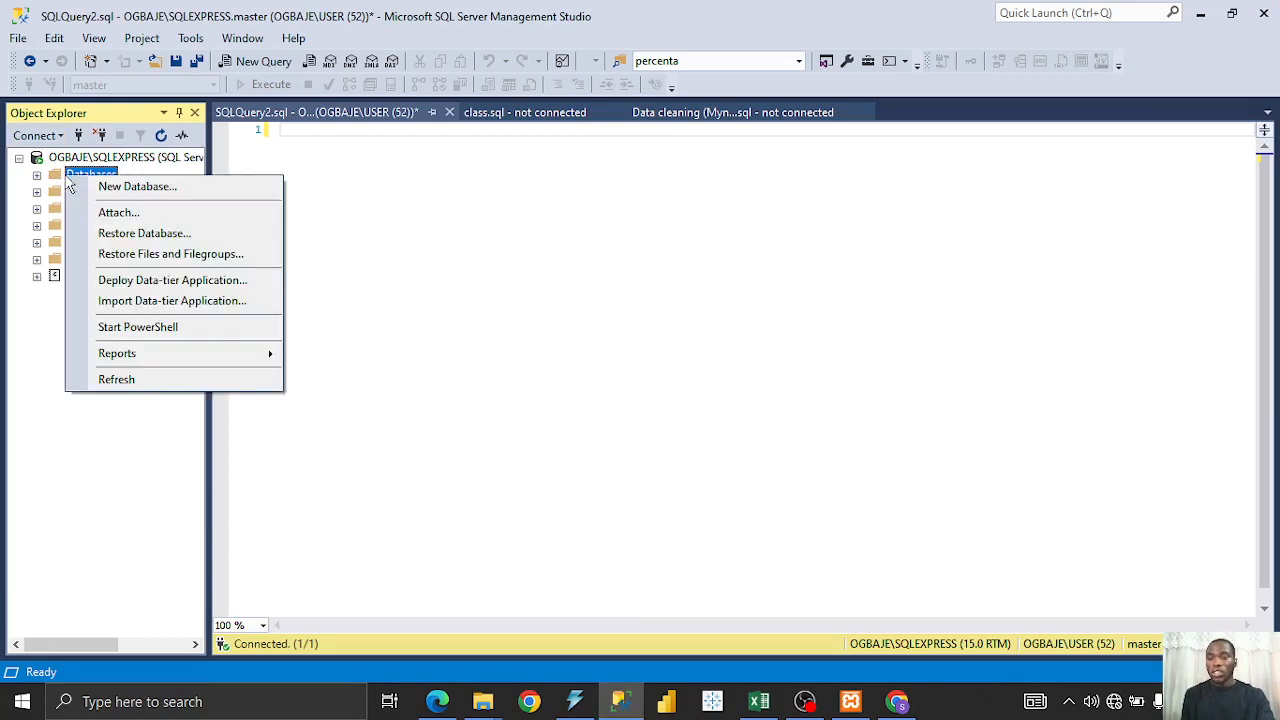
{"action": "left_click", "coordinate": [133, 188]}
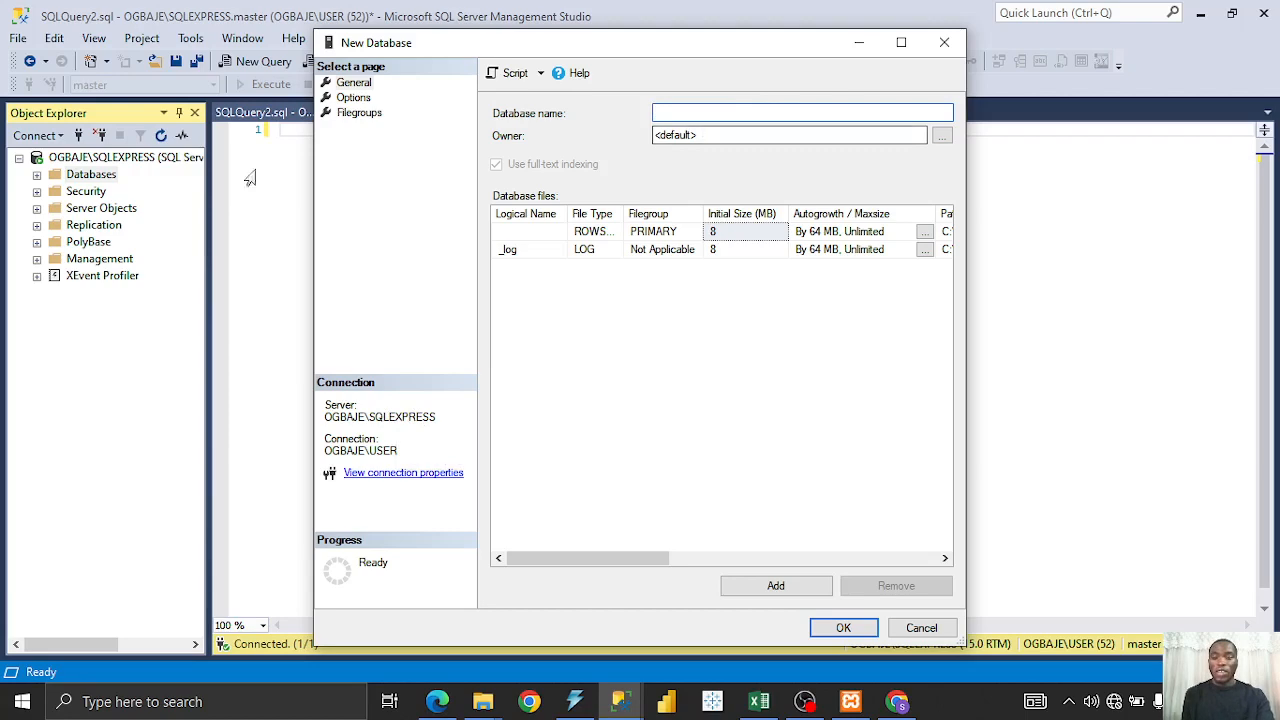
{"action": "left_click", "coordinate": [944, 42]}
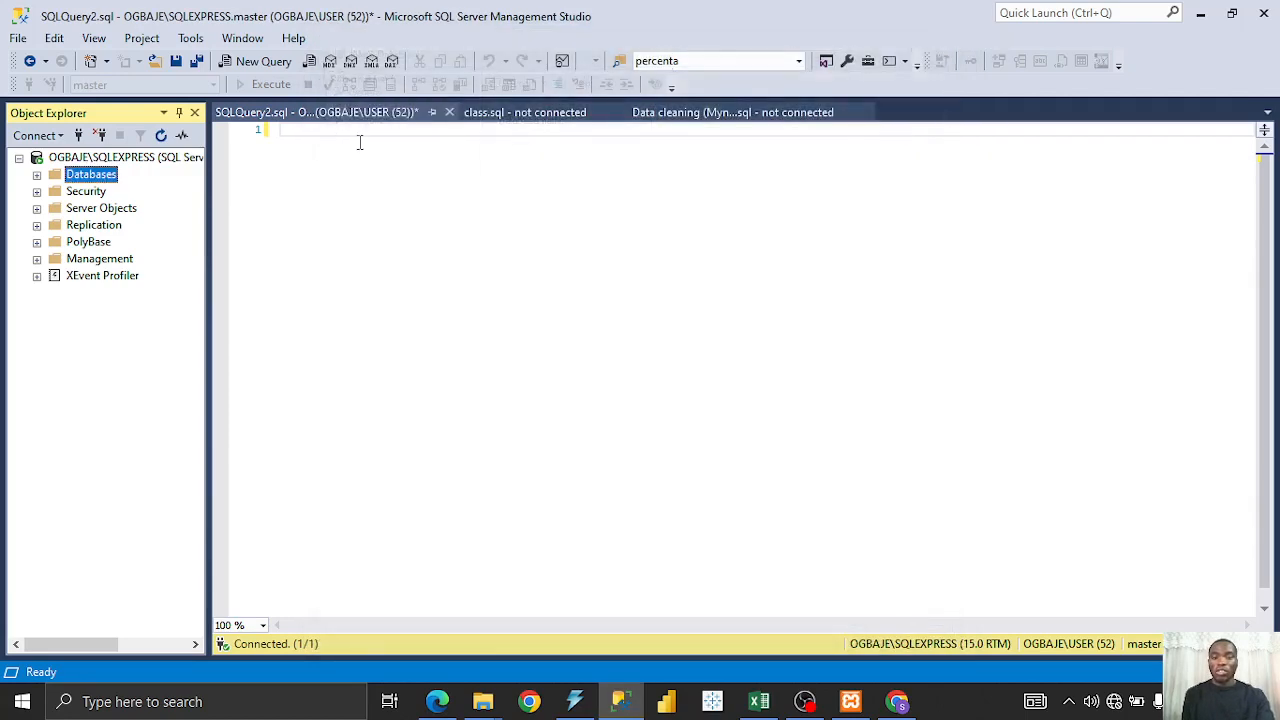
- Expand the Databases folder and examine the folders and tables of the advance database, widening Object Explorer to read the table names
{"action": "left_click", "coordinate": [37, 175]}
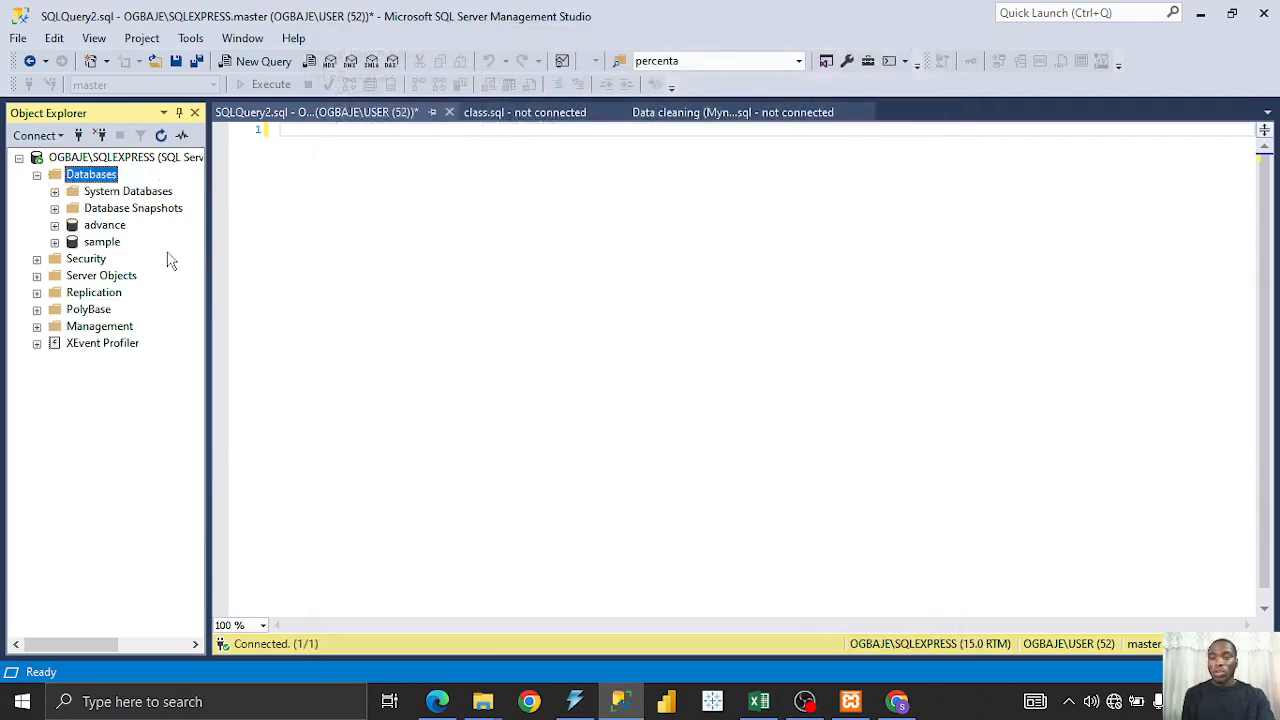
{"action": "left_click", "coordinate": [124, 210]}
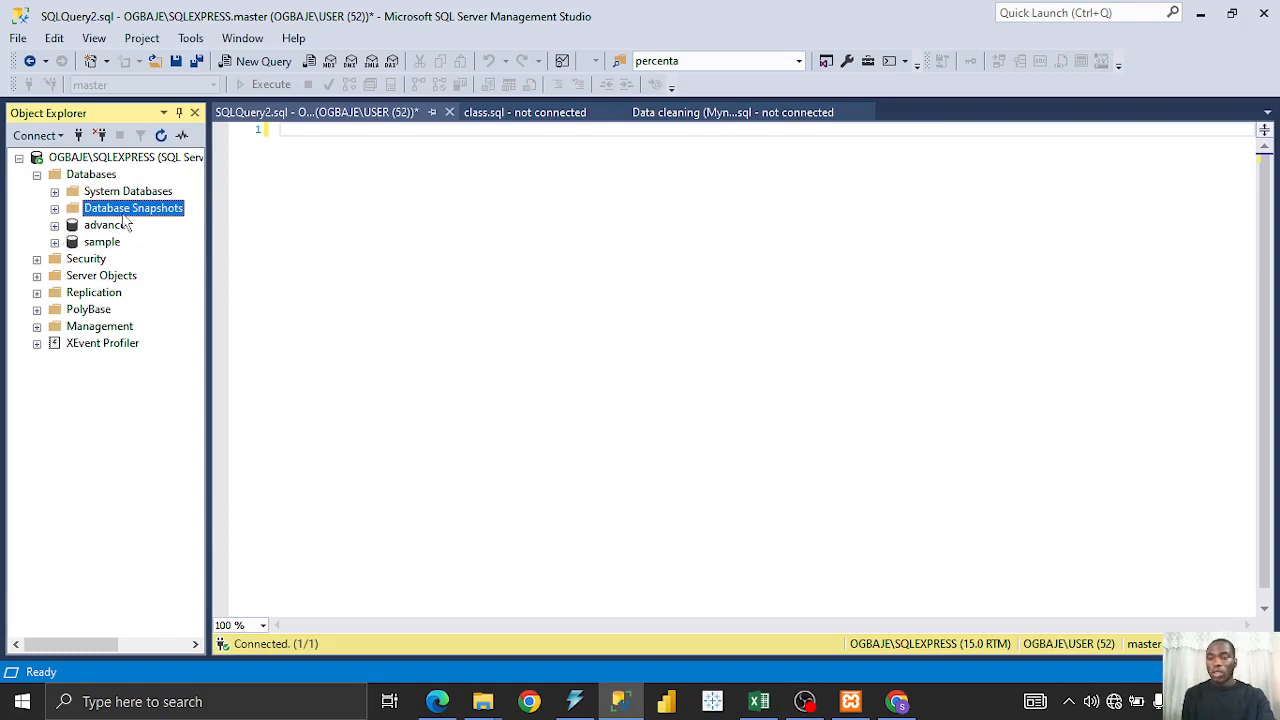
{"action": "left_click", "coordinate": [100, 226]}
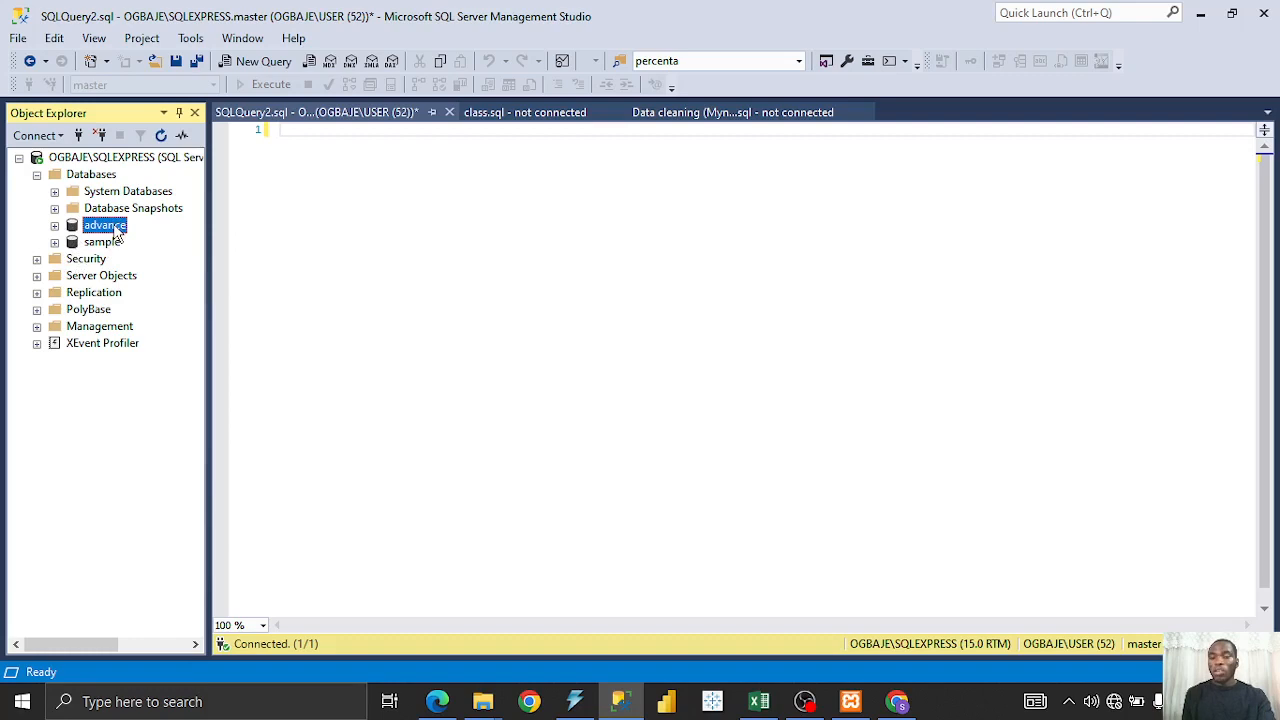
{"action": "left_click", "coordinate": [55, 226]}
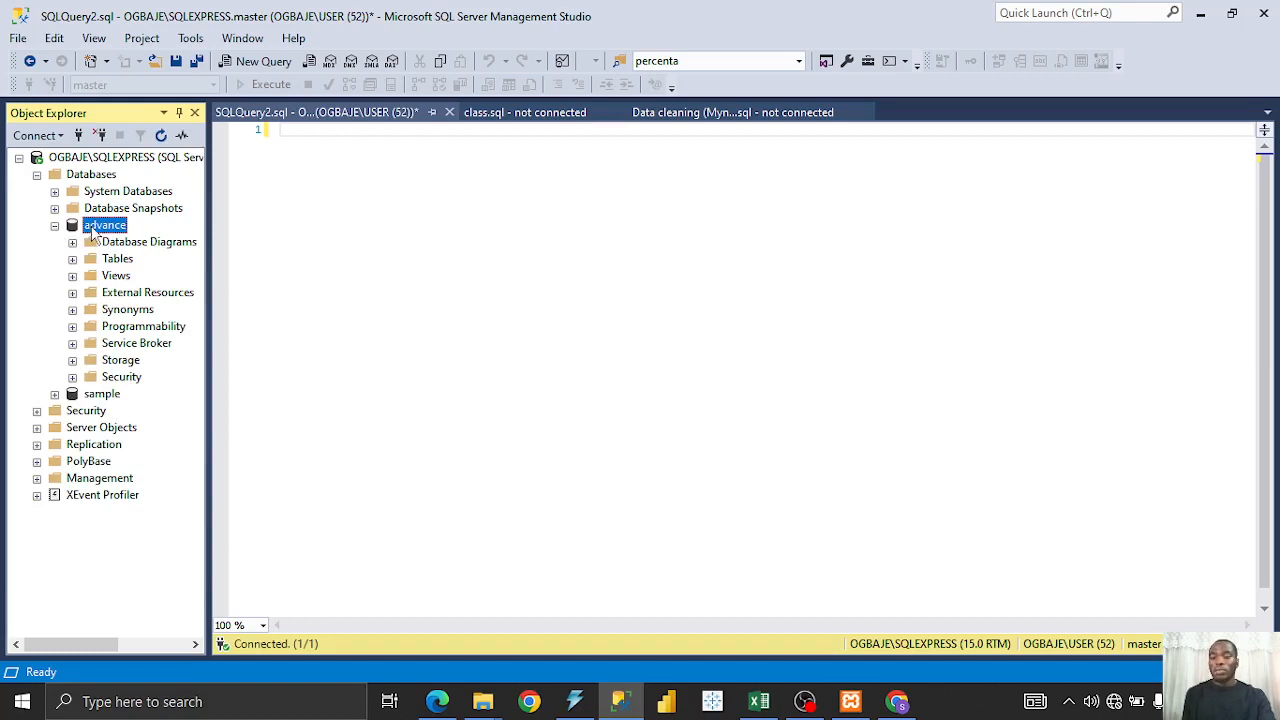
{"action": "left_click", "coordinate": [73, 259]}
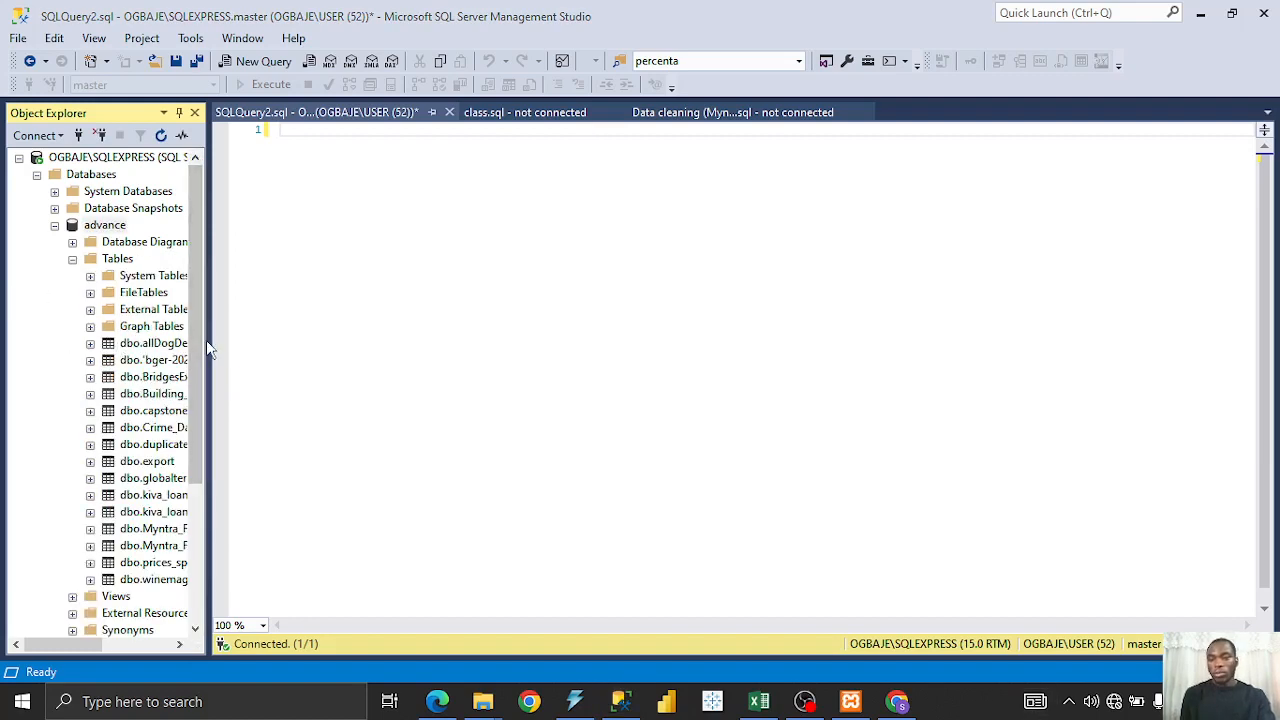
{"action": "left_click_drag", "start_coordinate": [207, 340], "coordinate": [235, 345]}
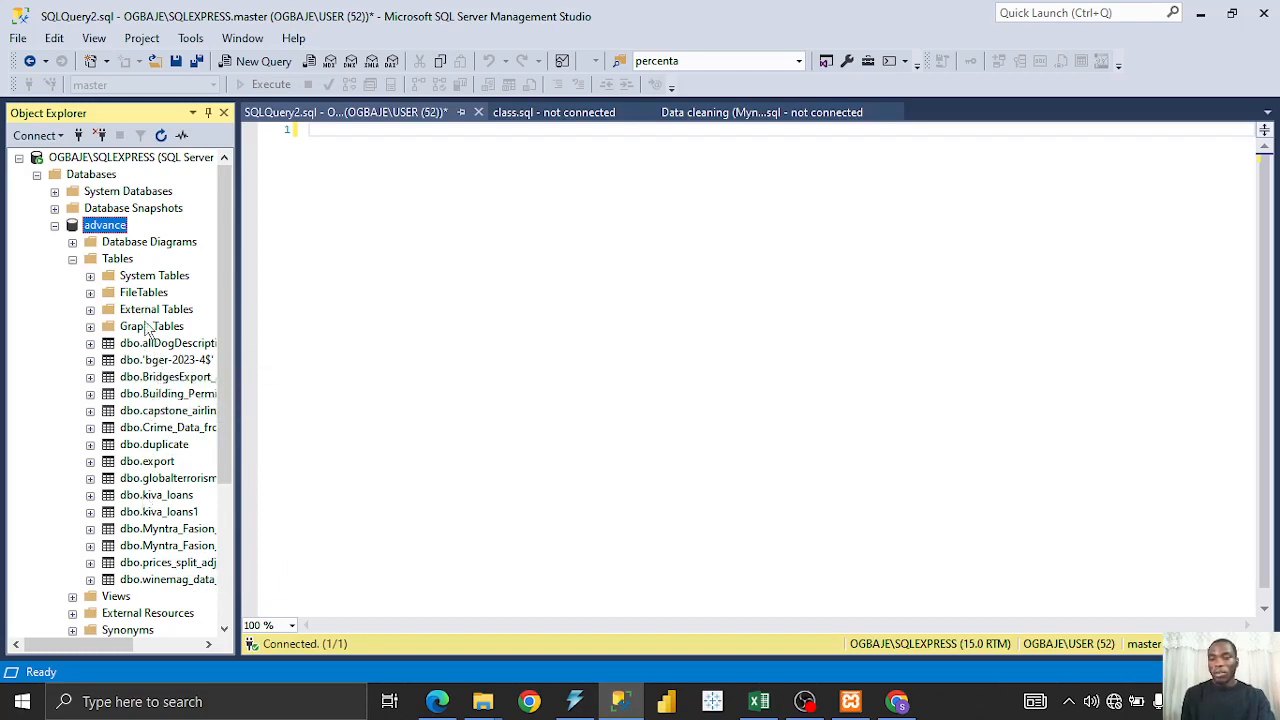
{"action": "left_click", "coordinate": [72, 258]}
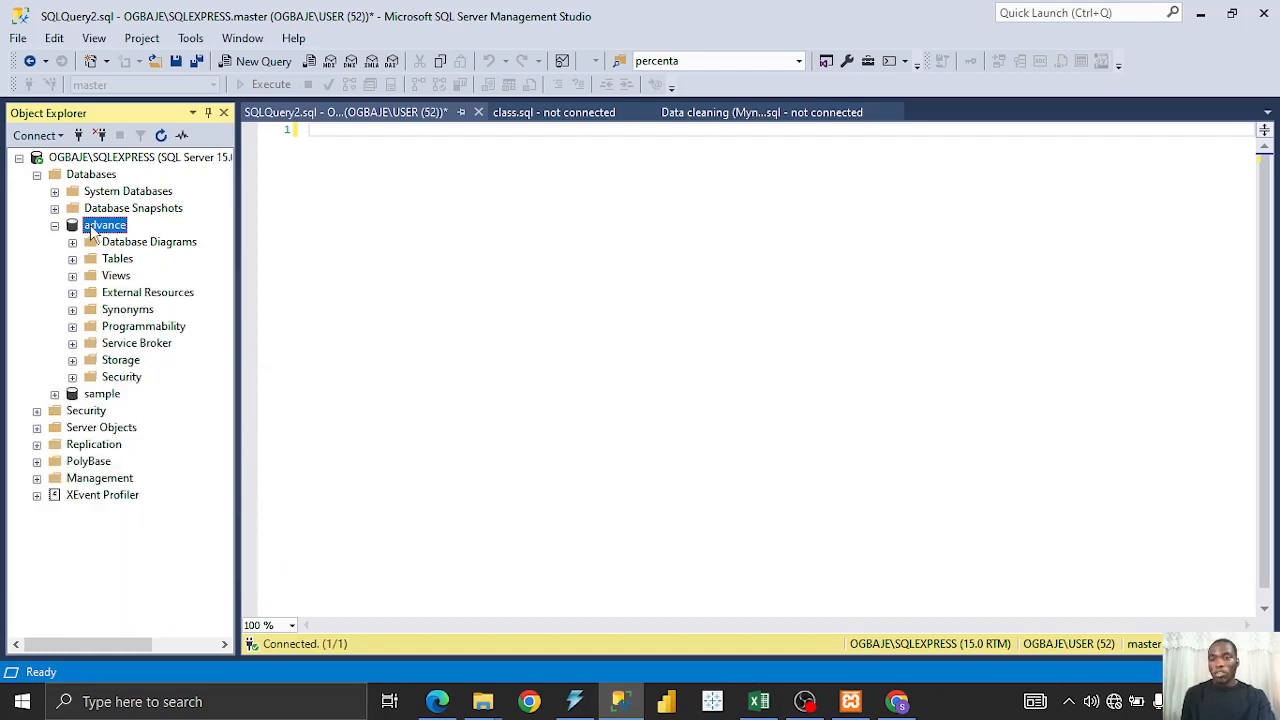
- Start the Import Data wizard for the advance database and choose Microsoft Excel as the data source
{"action": "right_click", "coordinate": [93, 228]}
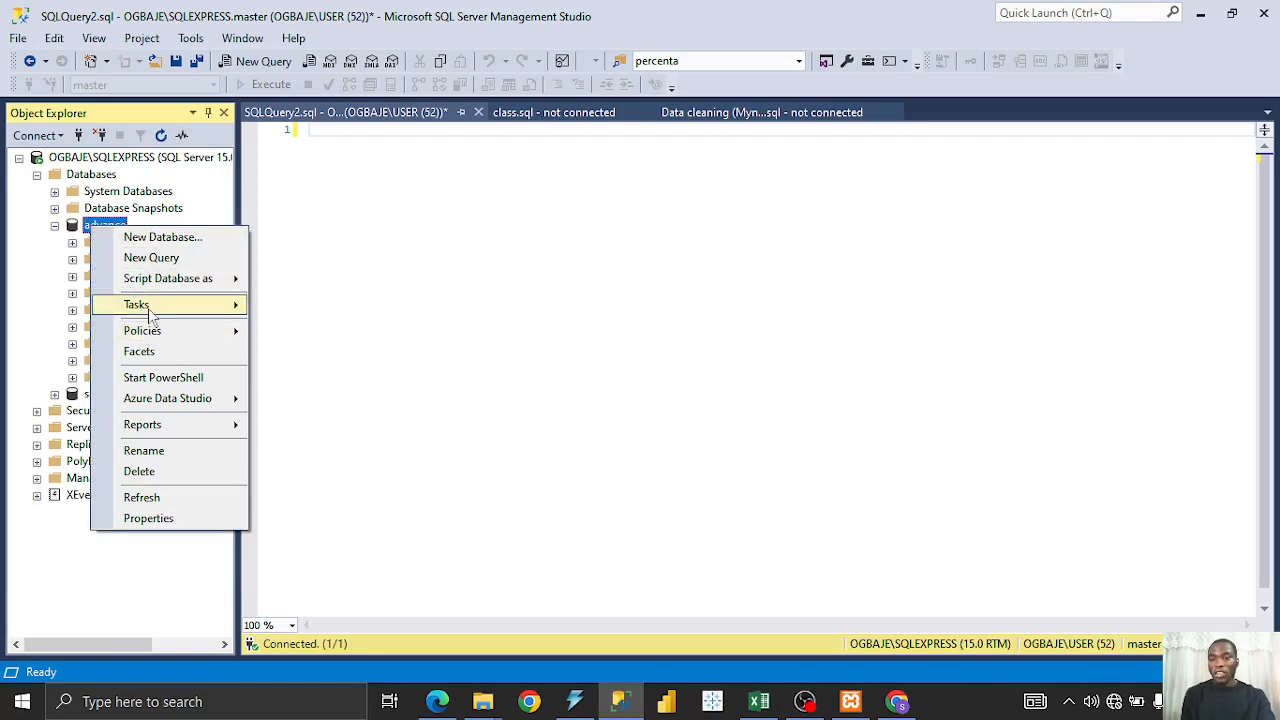
{"action": "mouse_move", "coordinate": [148, 308]}
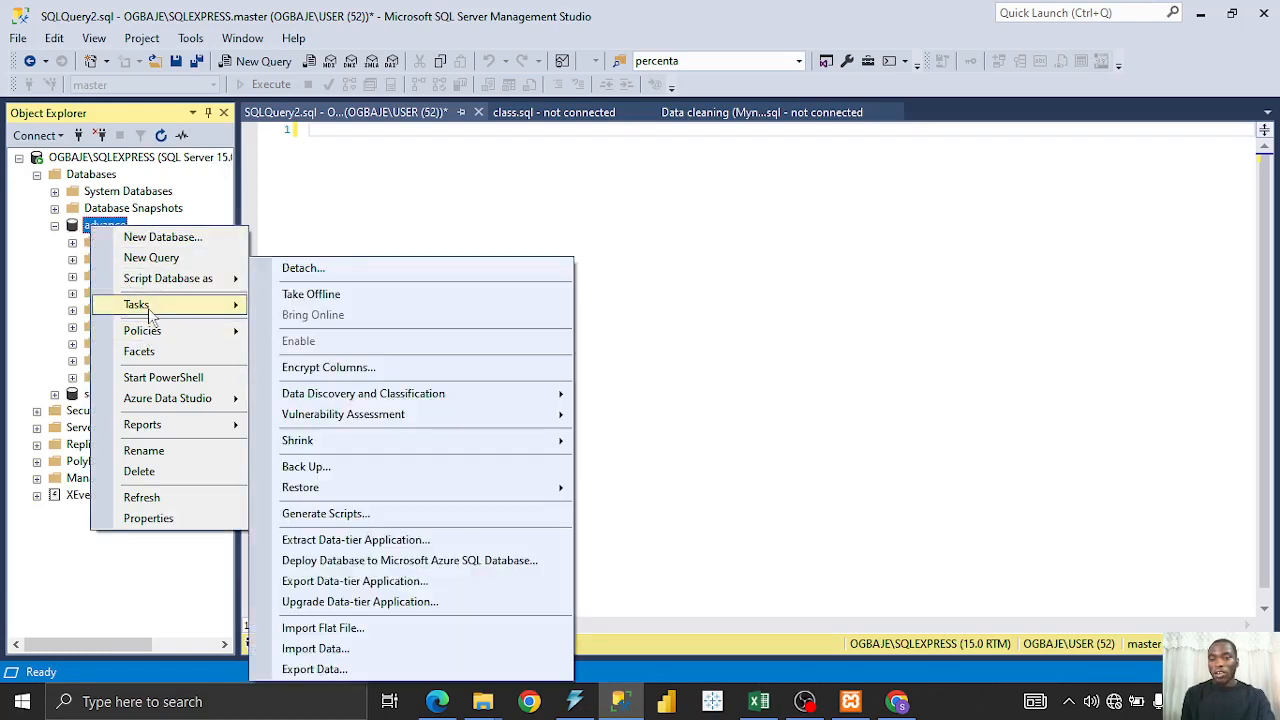
{"action": "left_click", "coordinate": [340, 650]}
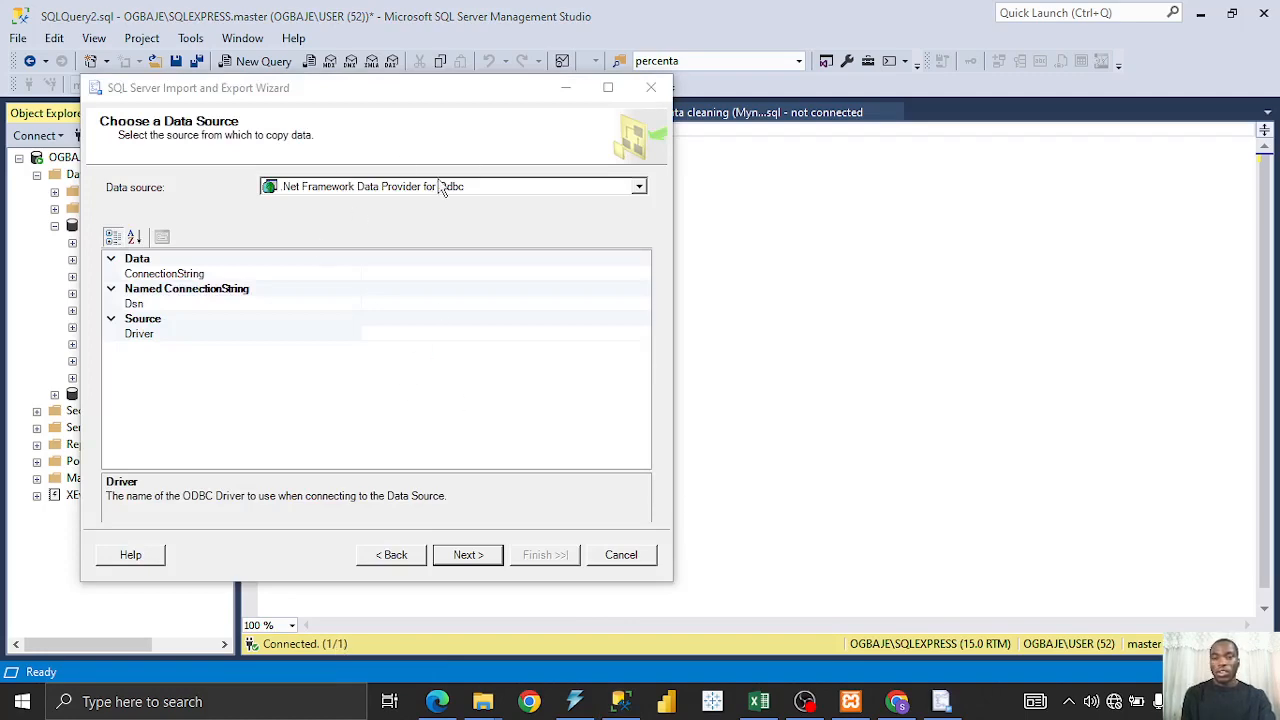
{"action": "left_click_drag", "start_coordinate": [276, 93], "coordinate": [463, 74]}
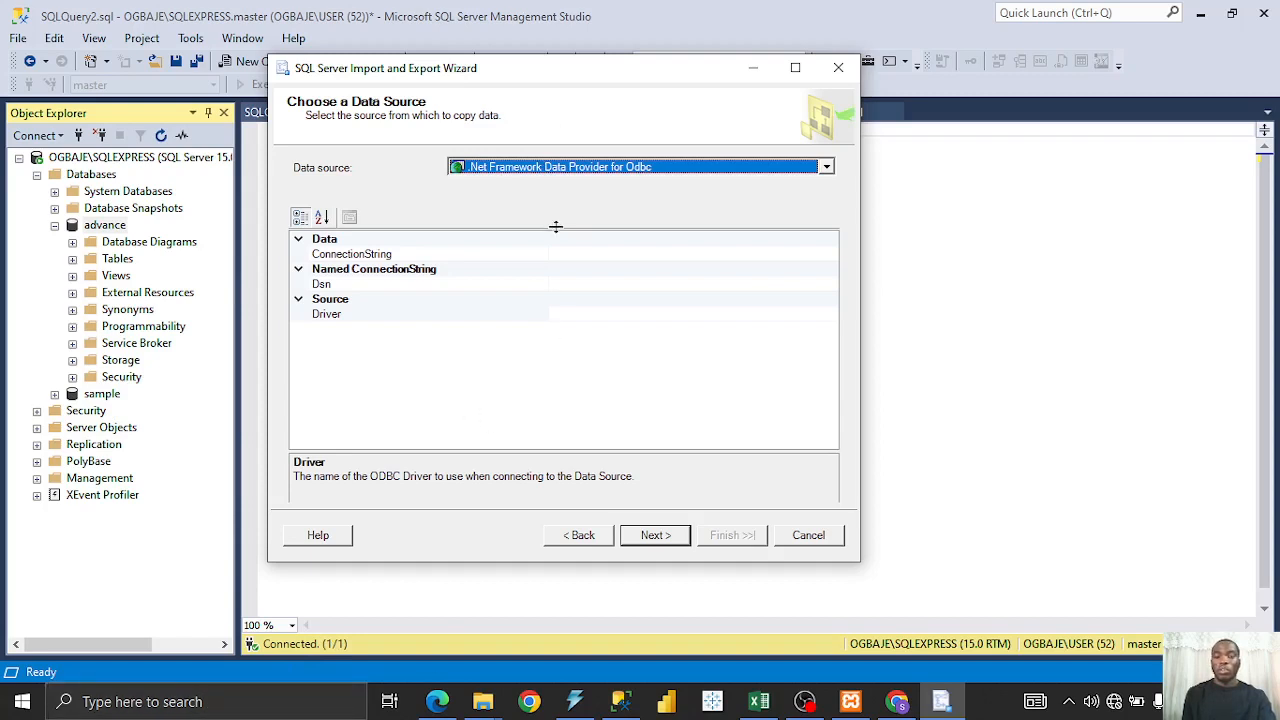
{"action": "left_click", "coordinate": [518, 172]}
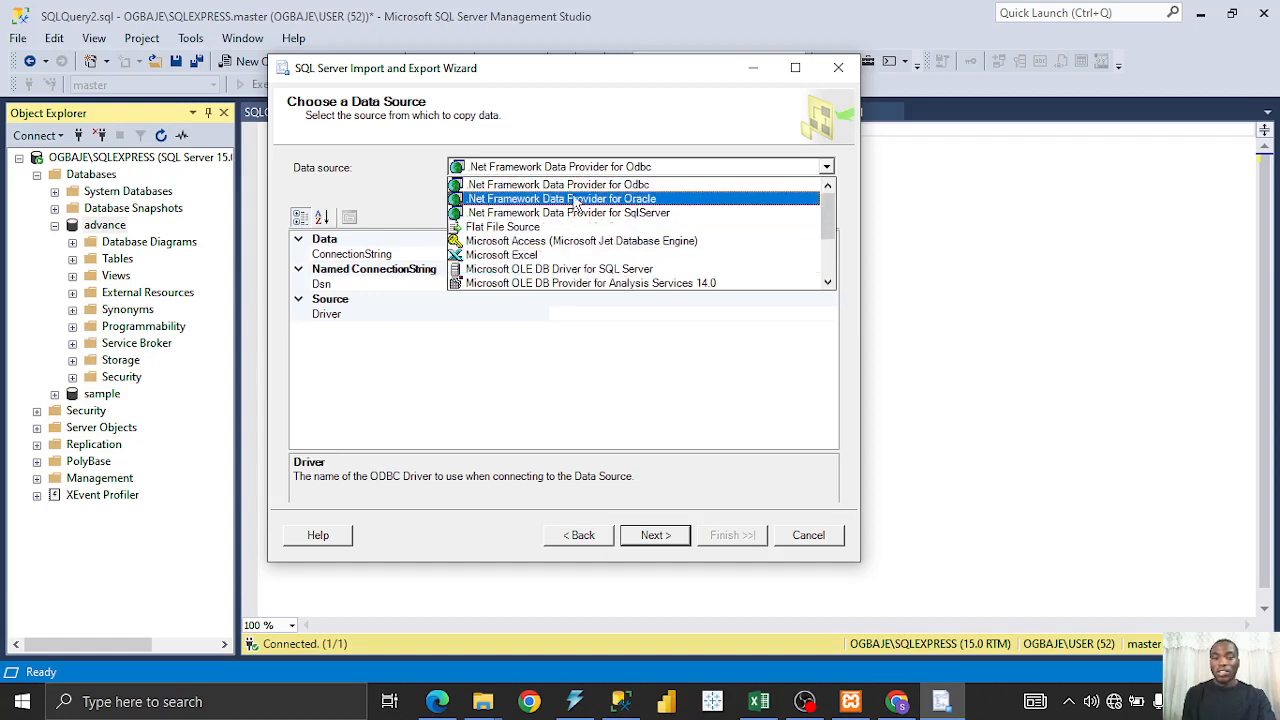
{"action": "scroll", "coordinate": [590, 265], "scroll_direction": "down", "scroll_amount": 2}
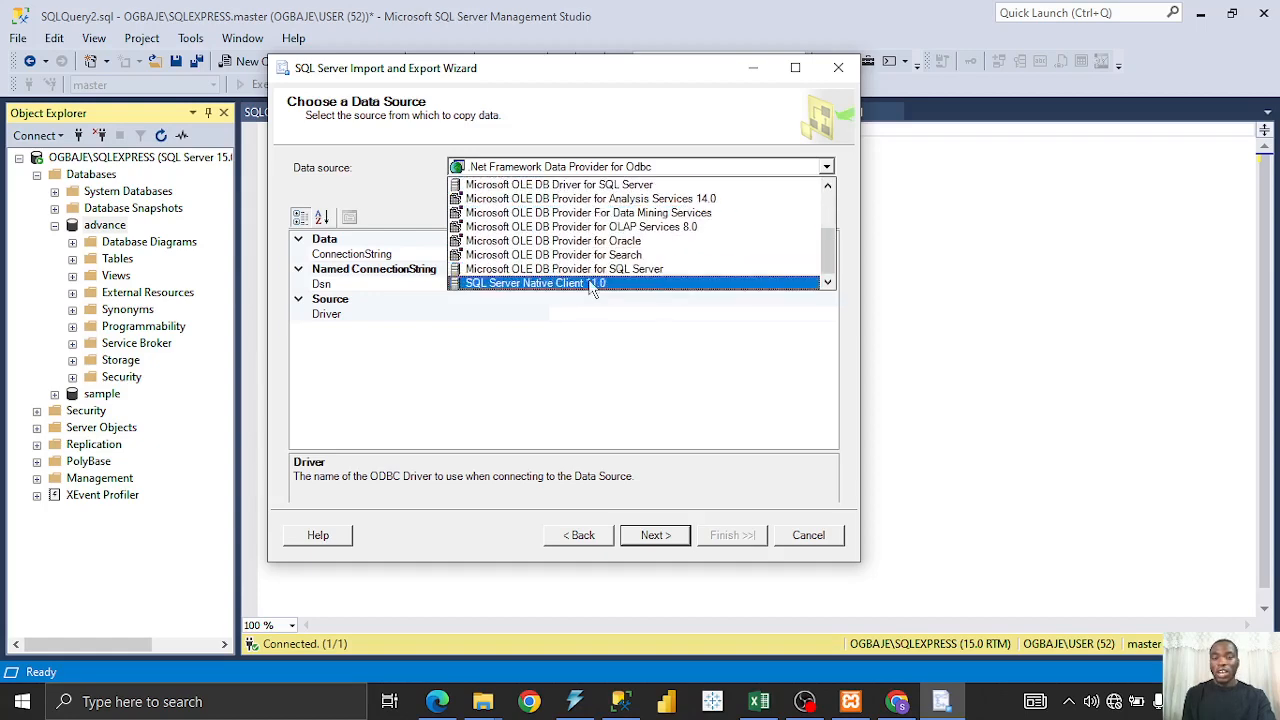
{"action": "scroll", "coordinate": [590, 280], "scroll_direction": "up", "scroll_amount": 2}
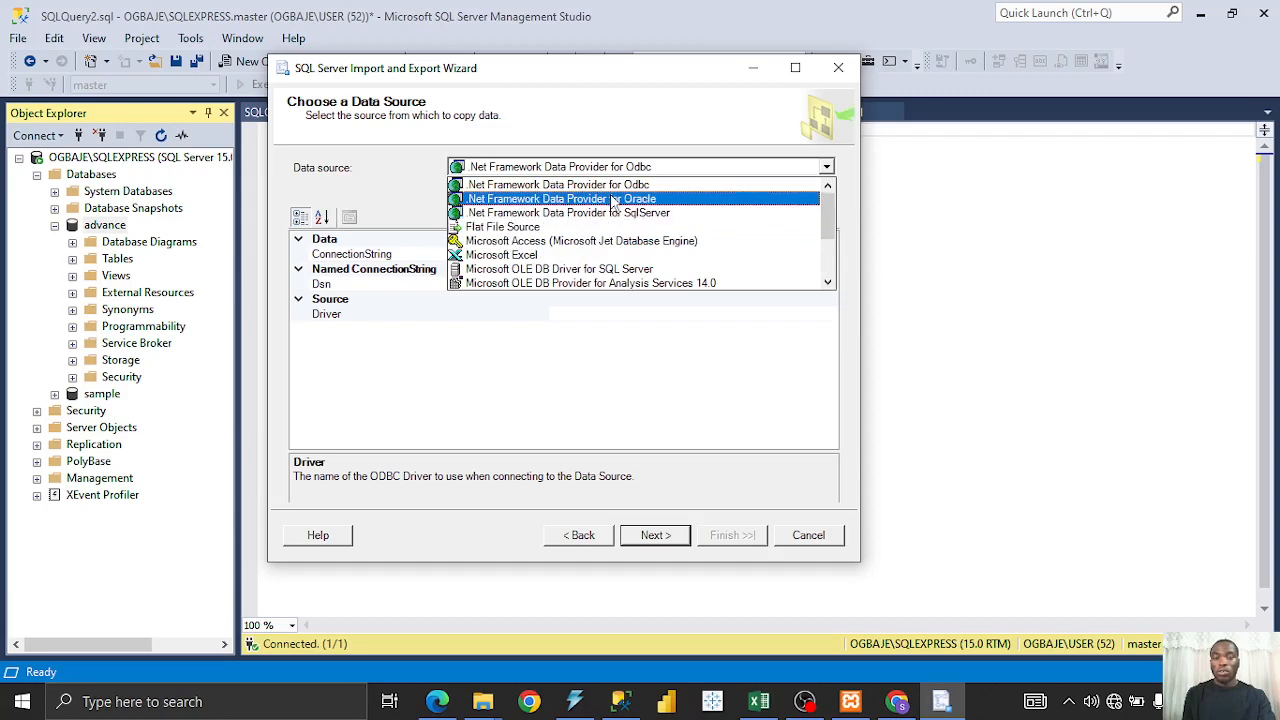
{"action": "left_click", "coordinate": [549, 259]}
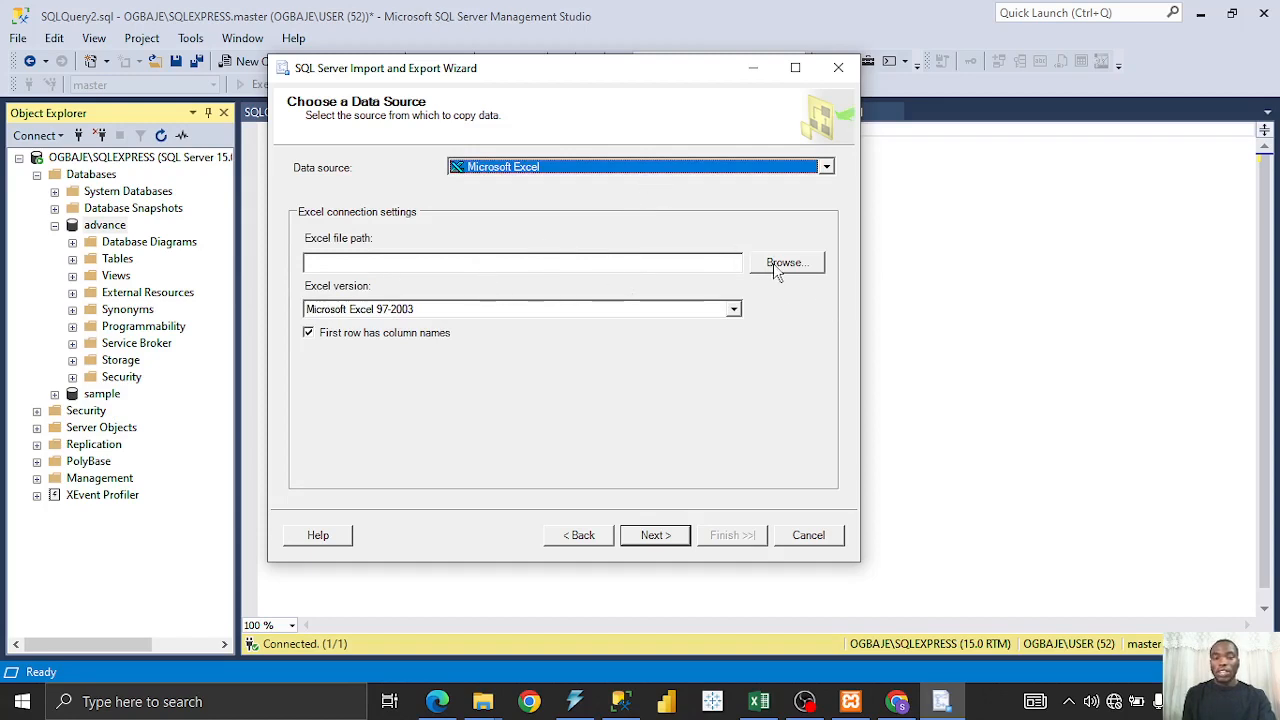
- Browse for an Excel source file and check the Bank customer segmentation and Bank chun prediction folders inside Downloads\data
{"action": "left_click", "coordinate": [775, 263]}
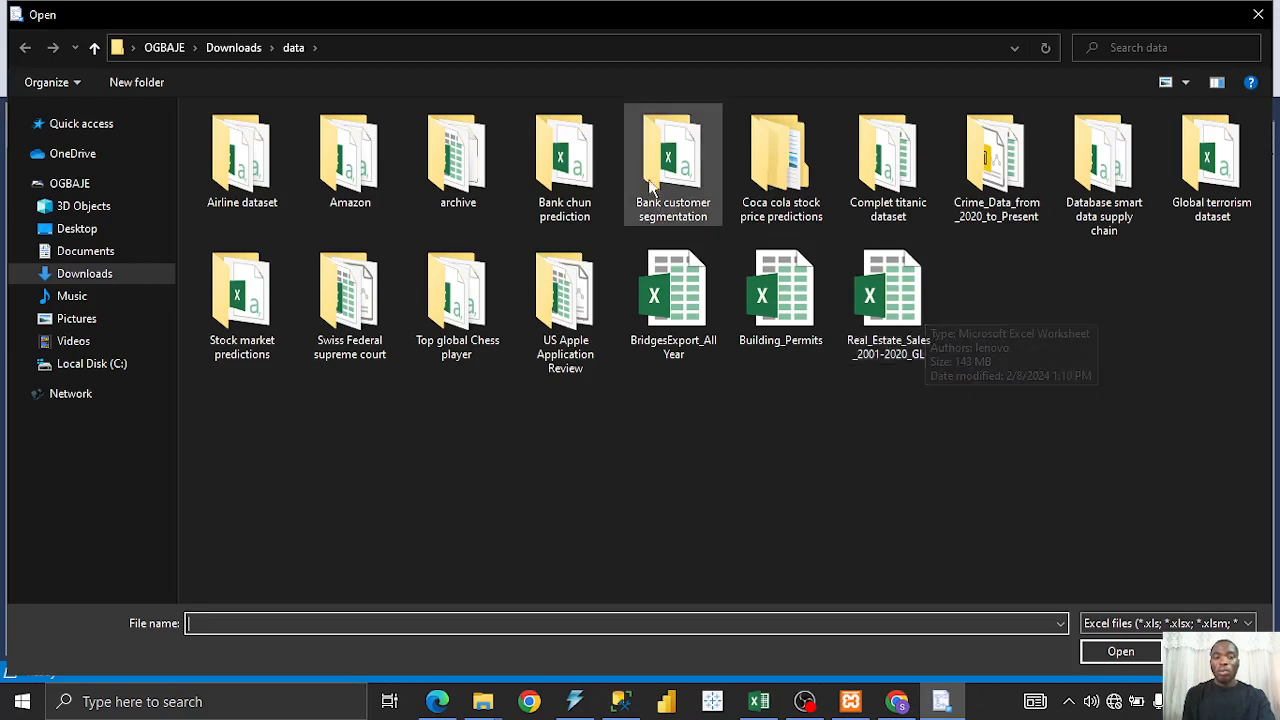
{"action": "double_click", "coordinate": [690, 190]}
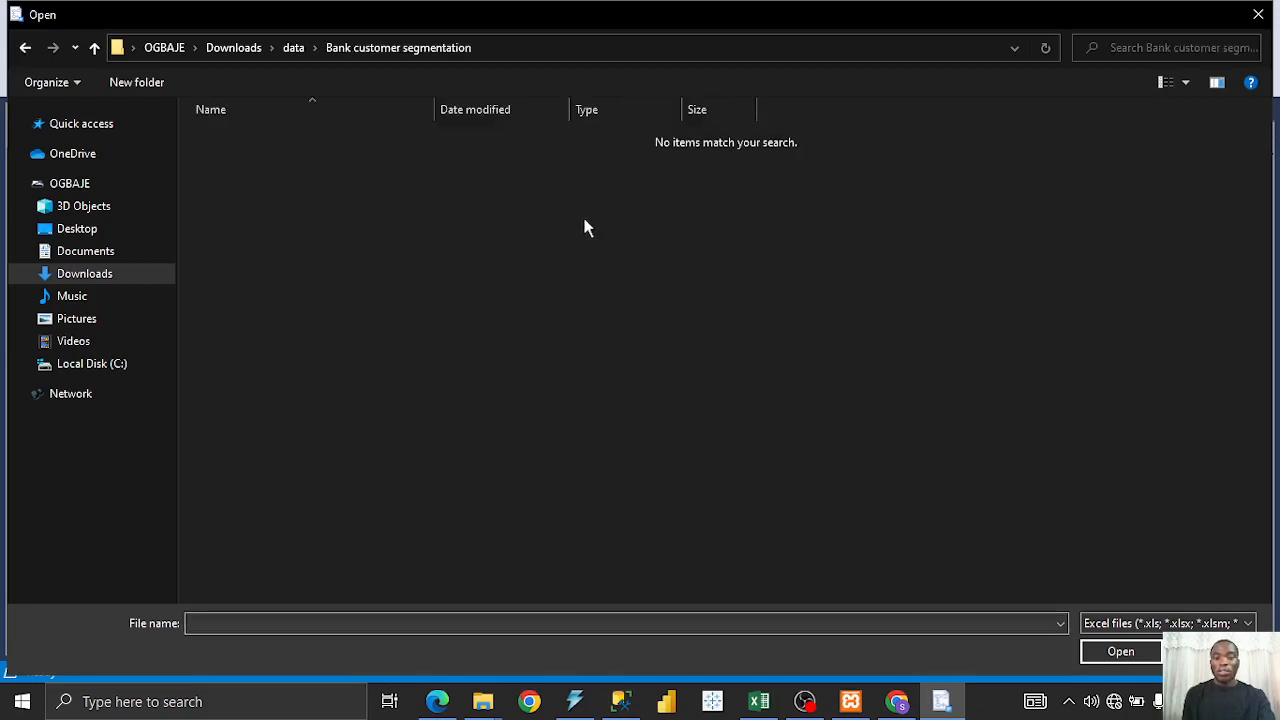
{"action": "left_click", "coordinate": [26, 47]}
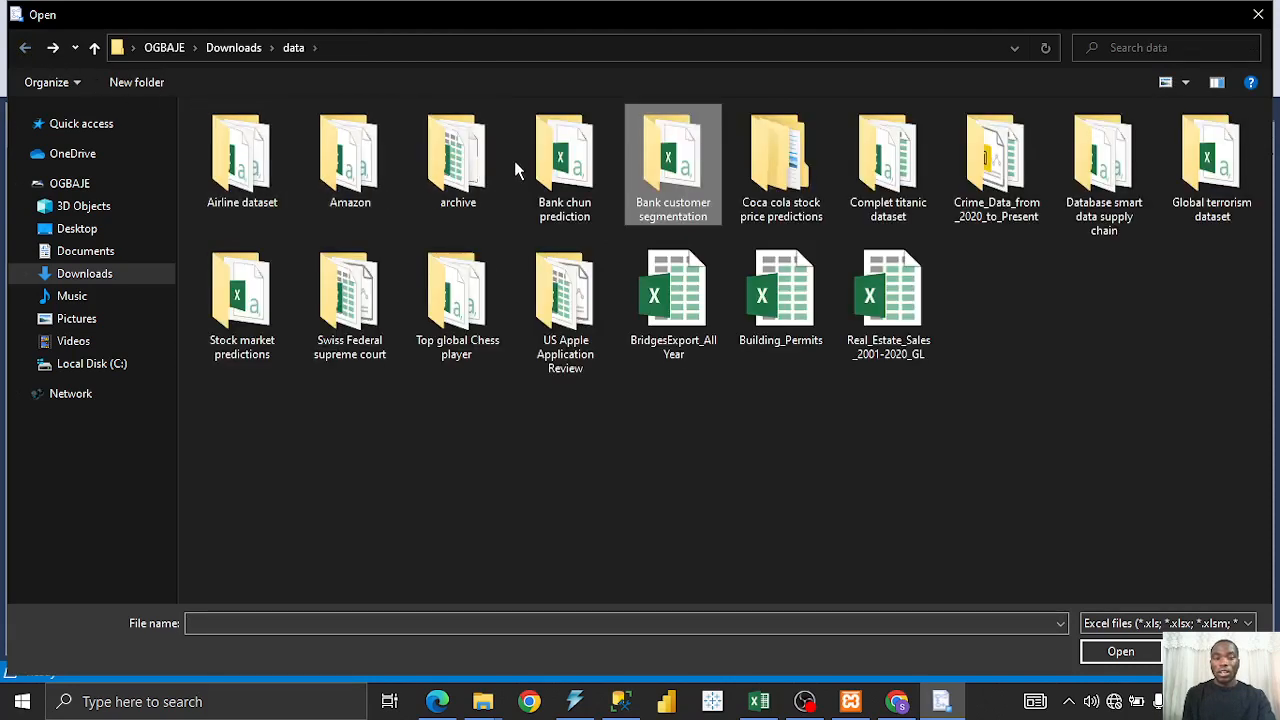
{"action": "double_click", "coordinate": [558, 201]}
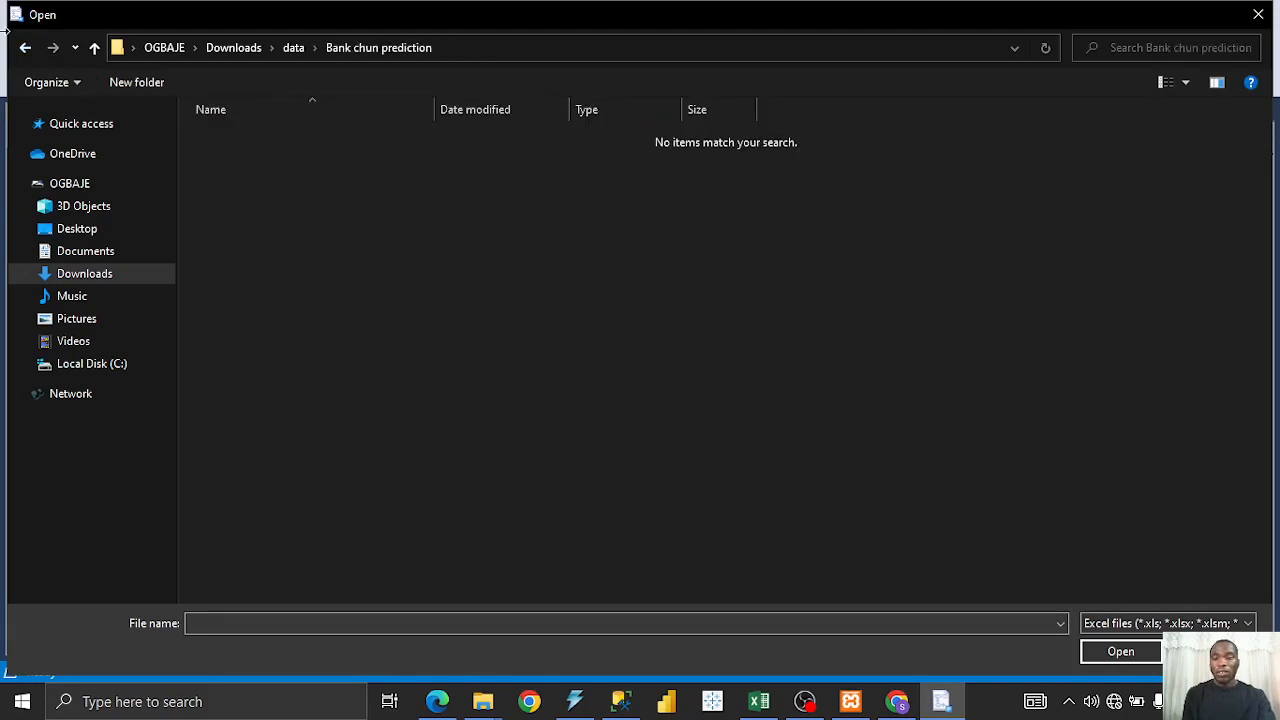
{"action": "left_click", "coordinate": [25, 47]}
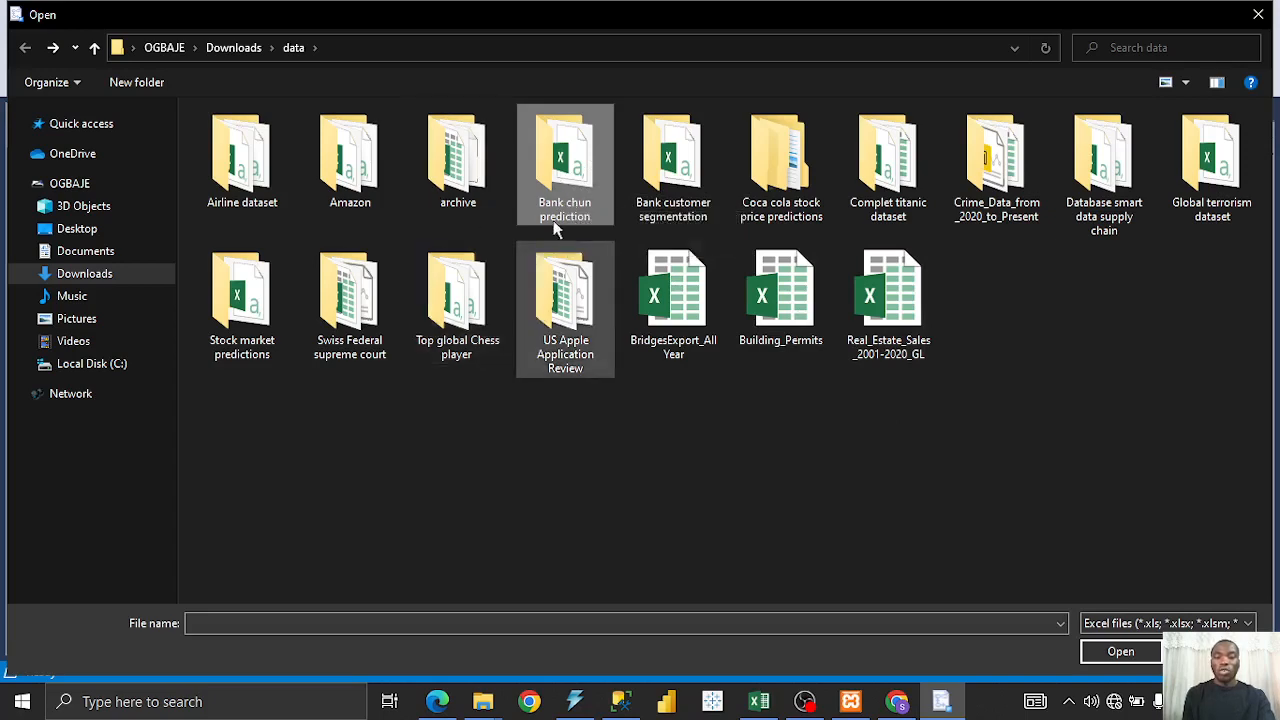
- Compare the data folder's contents under the All files and Excel files filters, and close the file browser without choosing a file
{"action": "left_click", "coordinate": [1182, 622]}
{"action": "left_click", "coordinate": [1140, 659]}
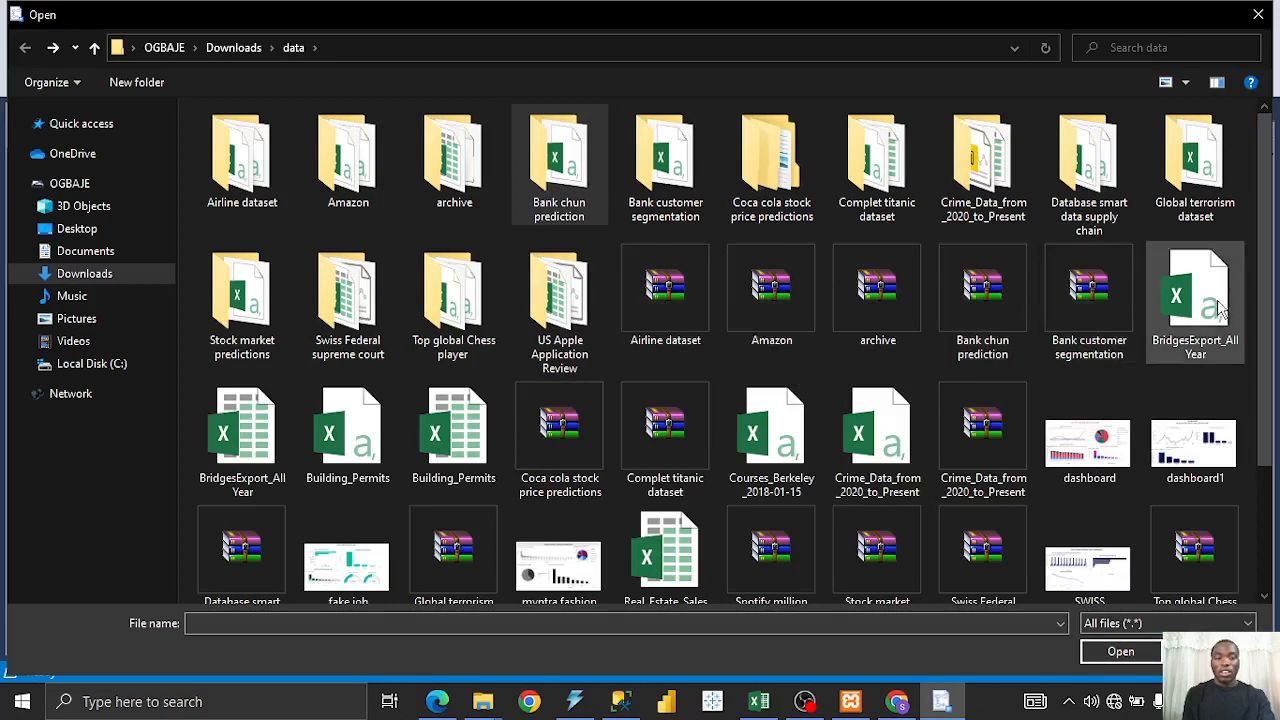
{"action": "left_click", "coordinate": [1183, 628]}
{"action": "left_click", "coordinate": [1156, 657]}
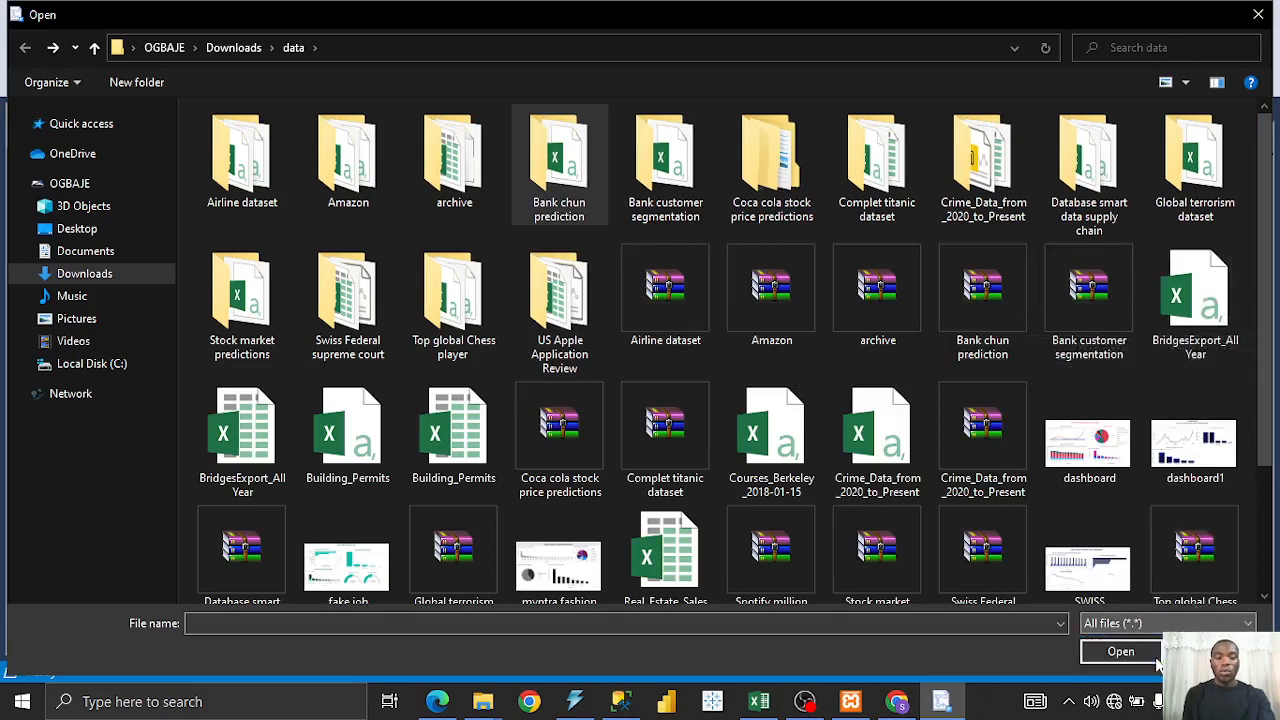
{"action": "left_click", "coordinate": [1150, 623]}
{"action": "left_click", "coordinate": [1147, 648]}
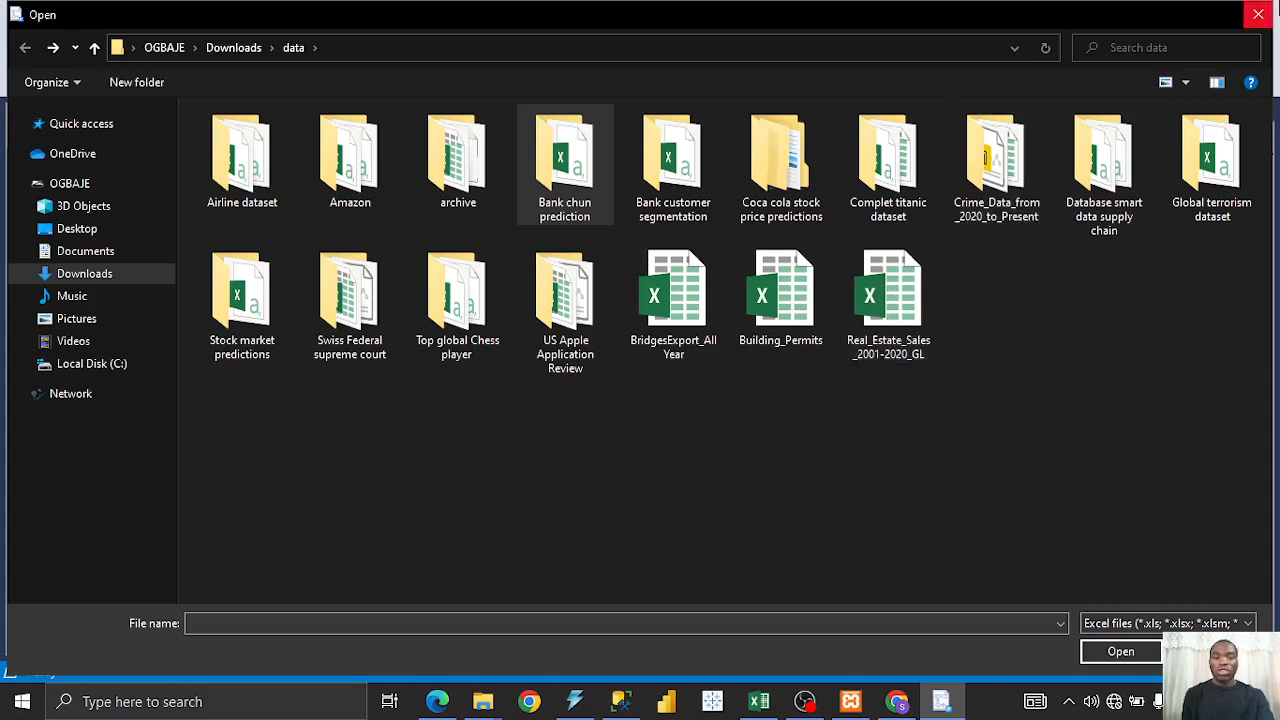
{"action": "left_click", "coordinate": [1257, 17]}
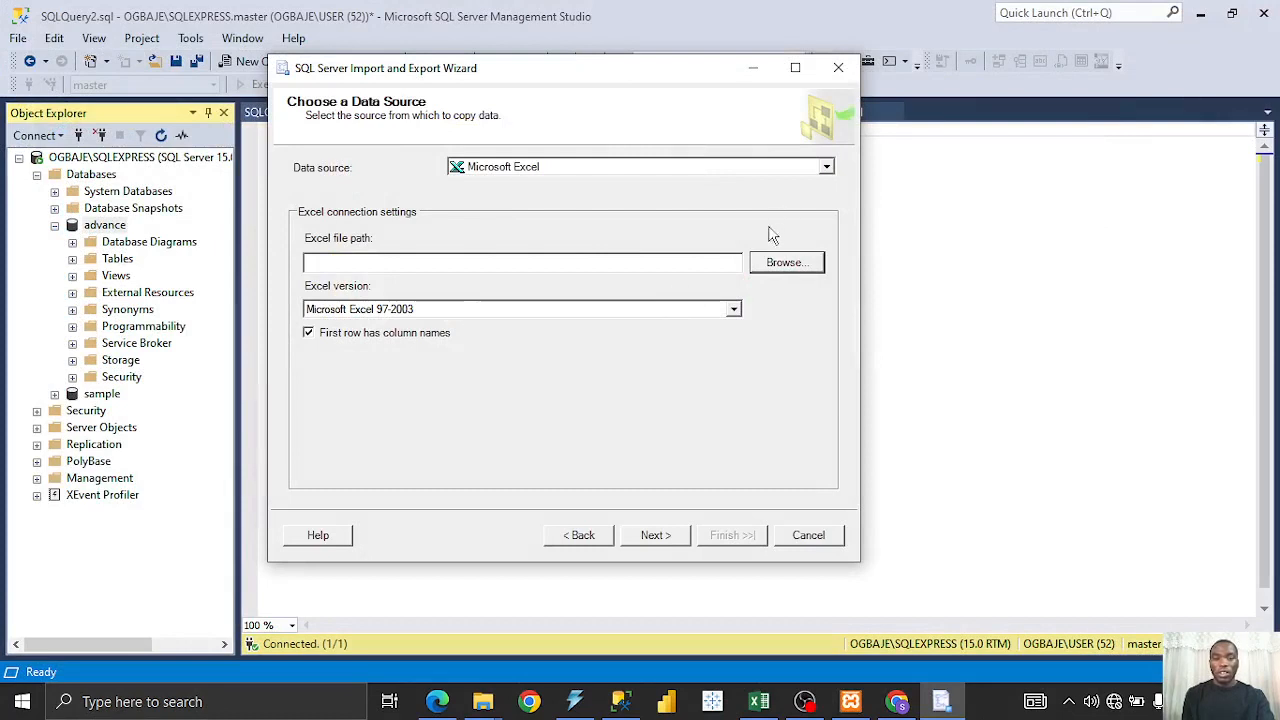
- Review the available data source types and keep Microsoft Excel selected
{"action": "left_click", "coordinate": [822, 168]}
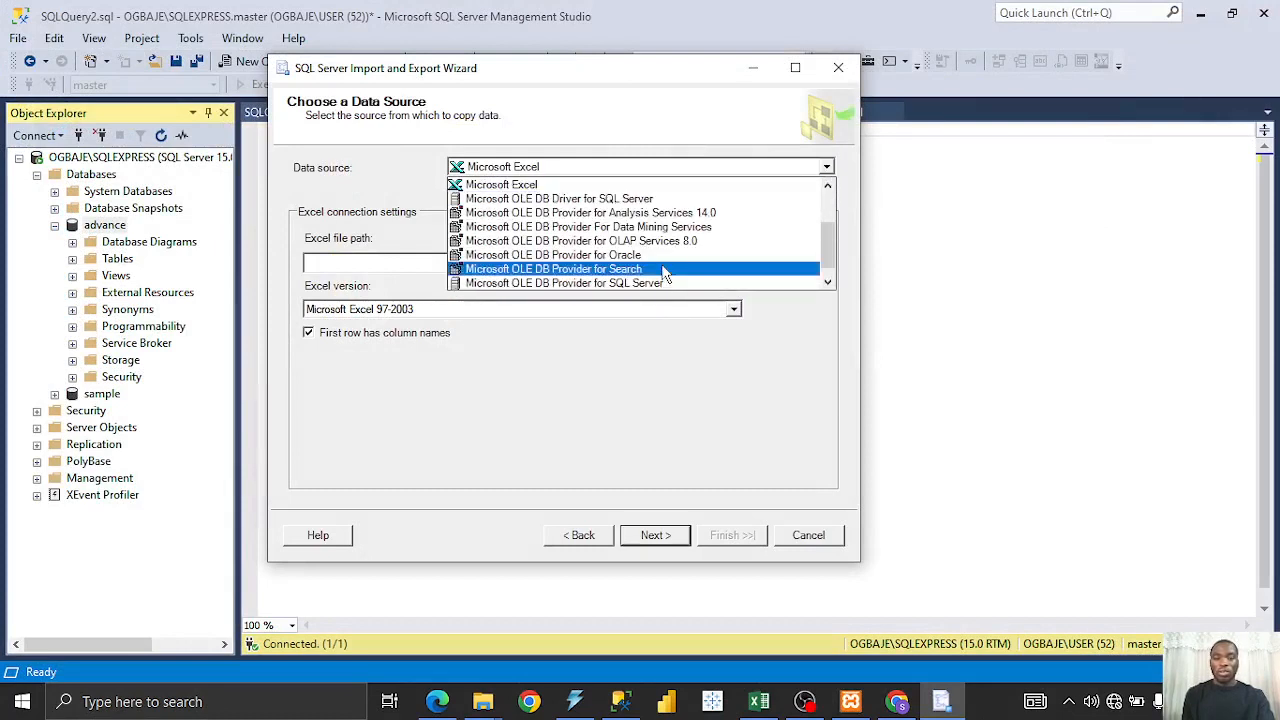
{"action": "scroll", "coordinate": [666, 274], "scroll_direction": "down", "scroll_amount": 1}
{"action": "scroll", "coordinate": [690, 314], "scroll_direction": "down", "scroll_amount": 3}
{"action": "scroll", "coordinate": [654, 182], "scroll_direction": "up", "scroll_amount": 1}
{"action": "scroll", "coordinate": [620, 230], "scroll_direction": "up", "scroll_amount": 2}
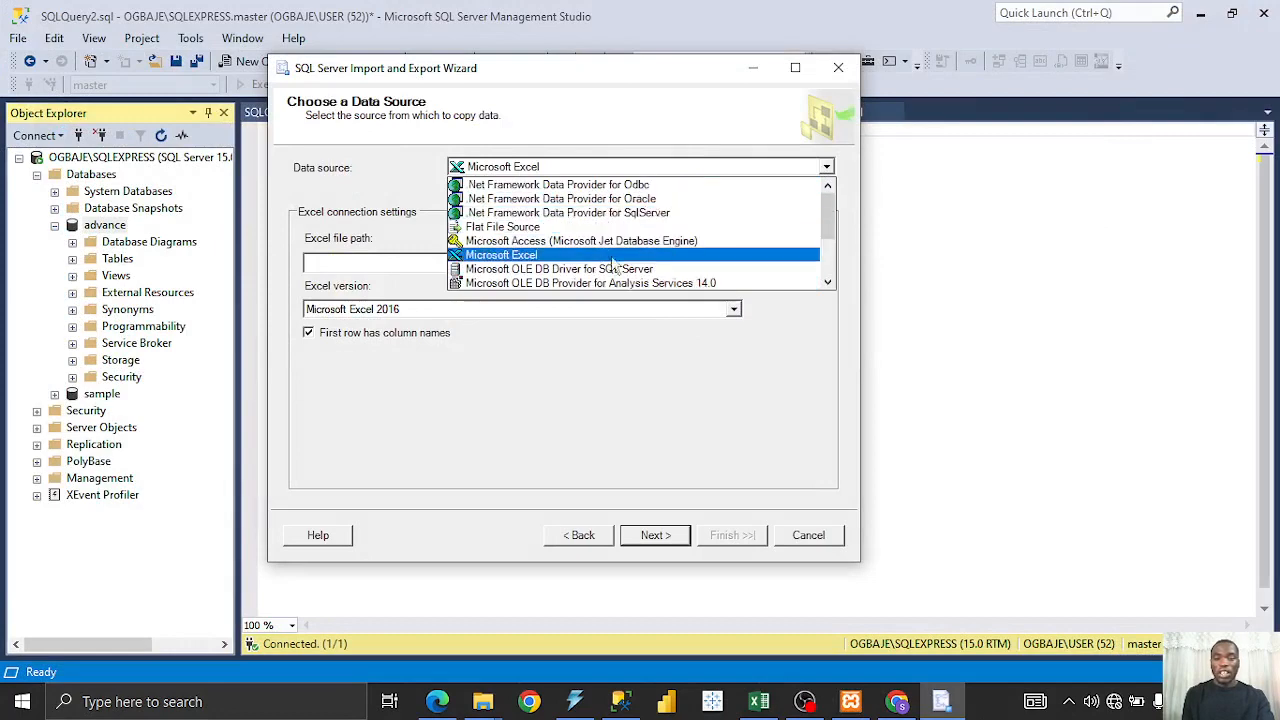
{"action": "left_click", "coordinate": [603, 258]}
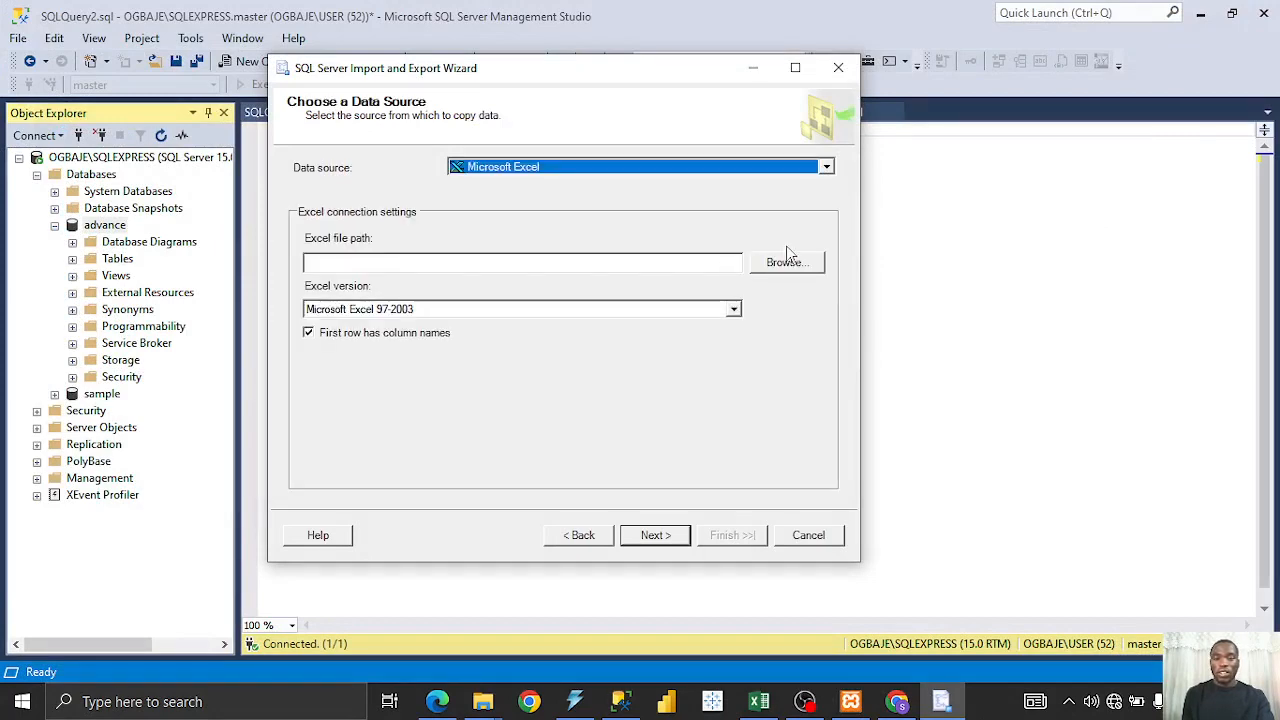
- Select Real_Estate_Sales_2001-2020_GL.xlsx from Downloads\data as the source file and set the Excel version to Microsoft Excel 2016
{"action": "left_click", "coordinate": [787, 264]}
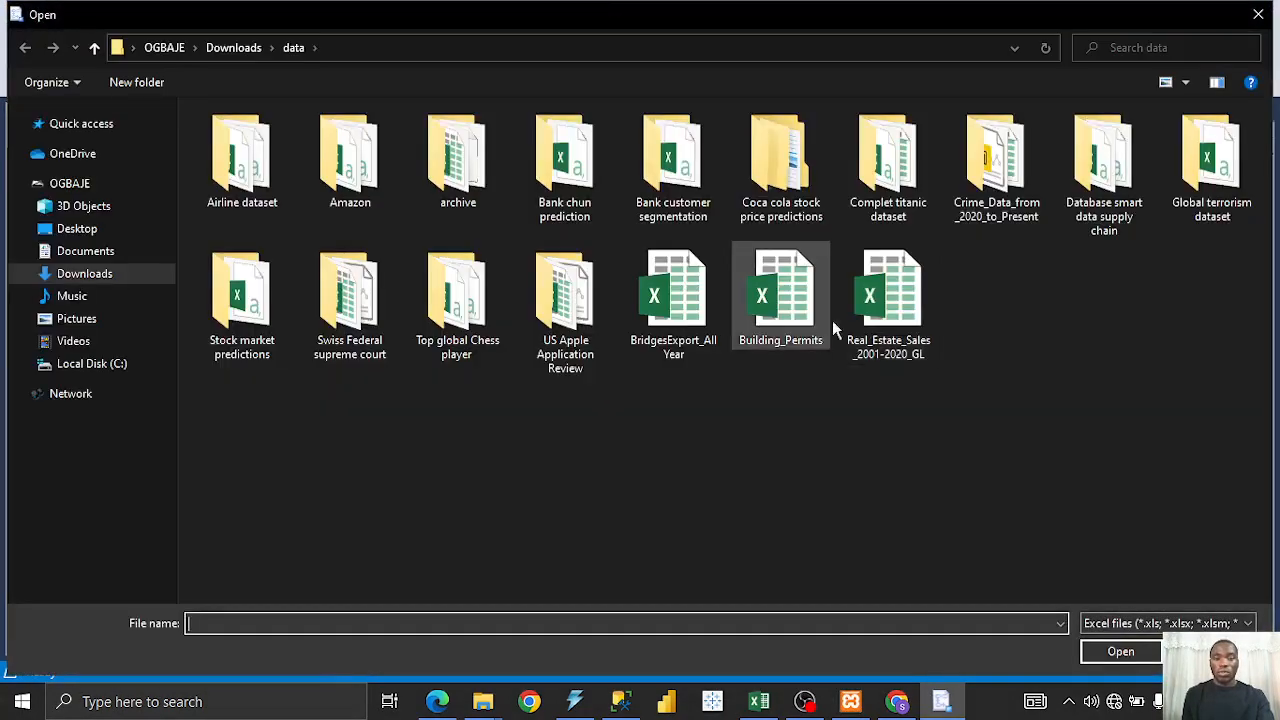
{"action": "double_click", "coordinate": [888, 295]}
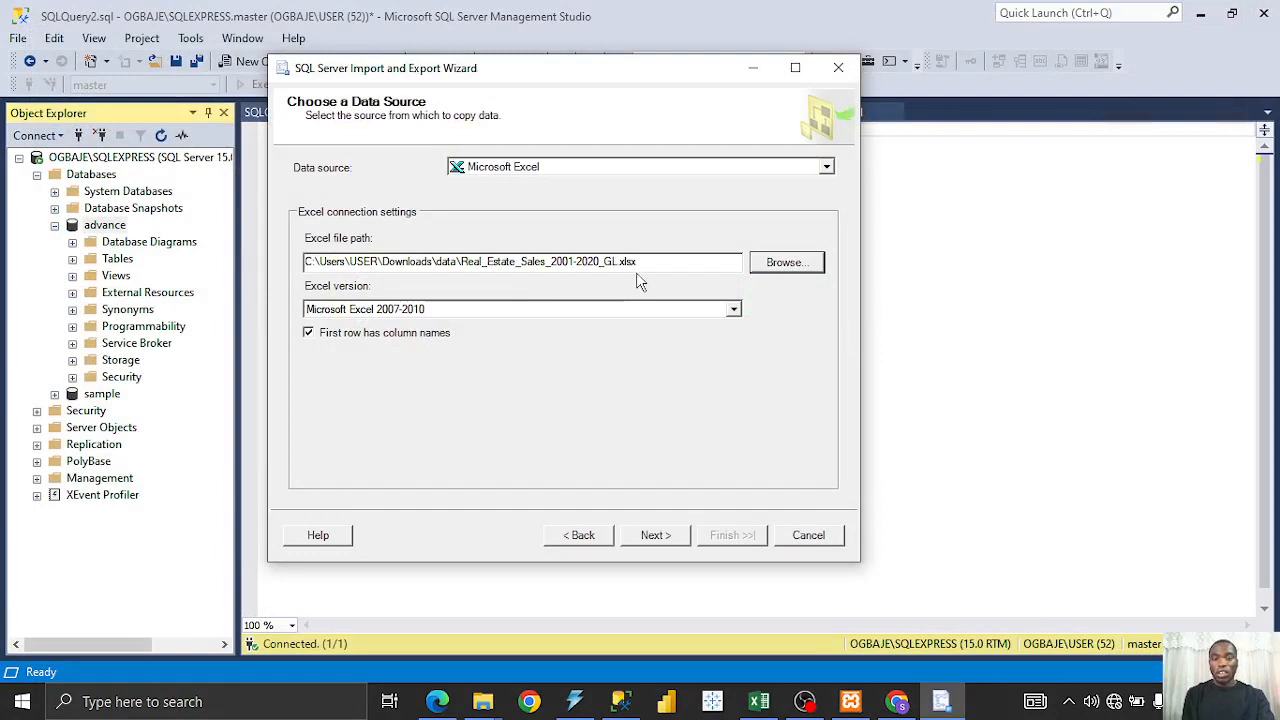
{"action": "left_click", "coordinate": [540, 316]}
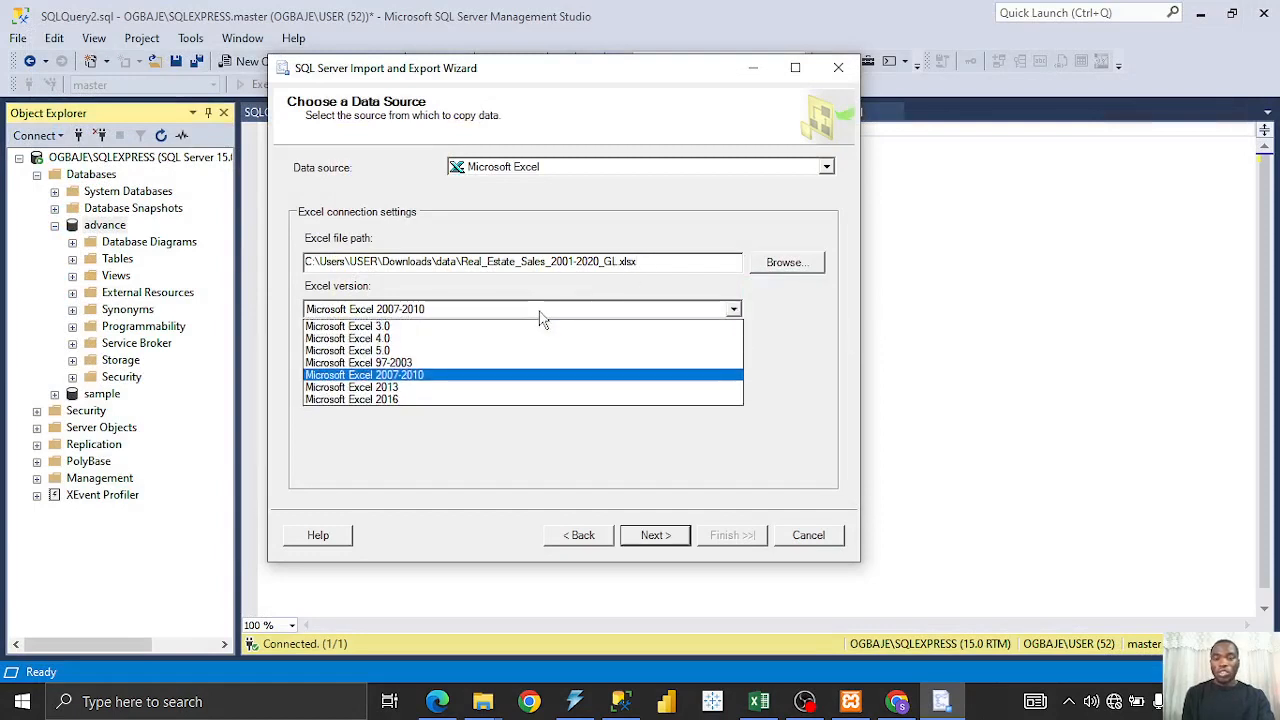
{"action": "left_click", "coordinate": [413, 398]}
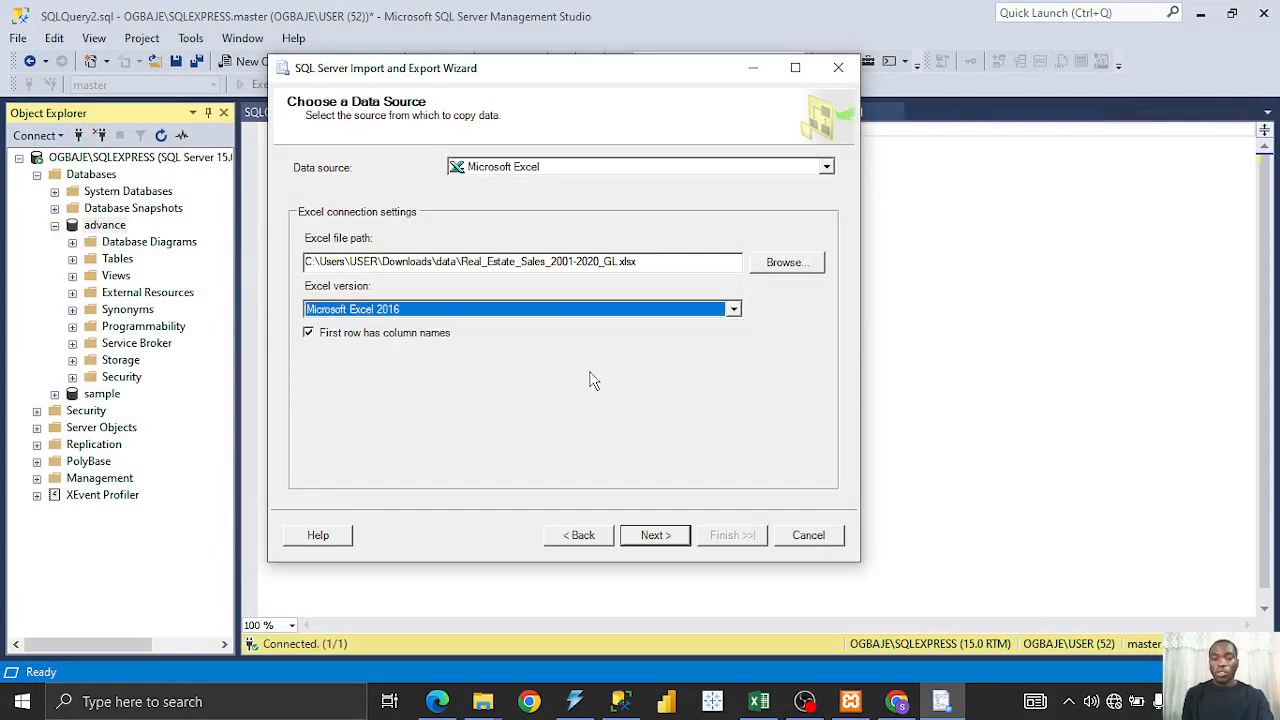
- Try to continue past the data source page with the real estate sales workbook as the Excel source, and dismiss the alerts
{"action": "left_click", "coordinate": [666, 534]}
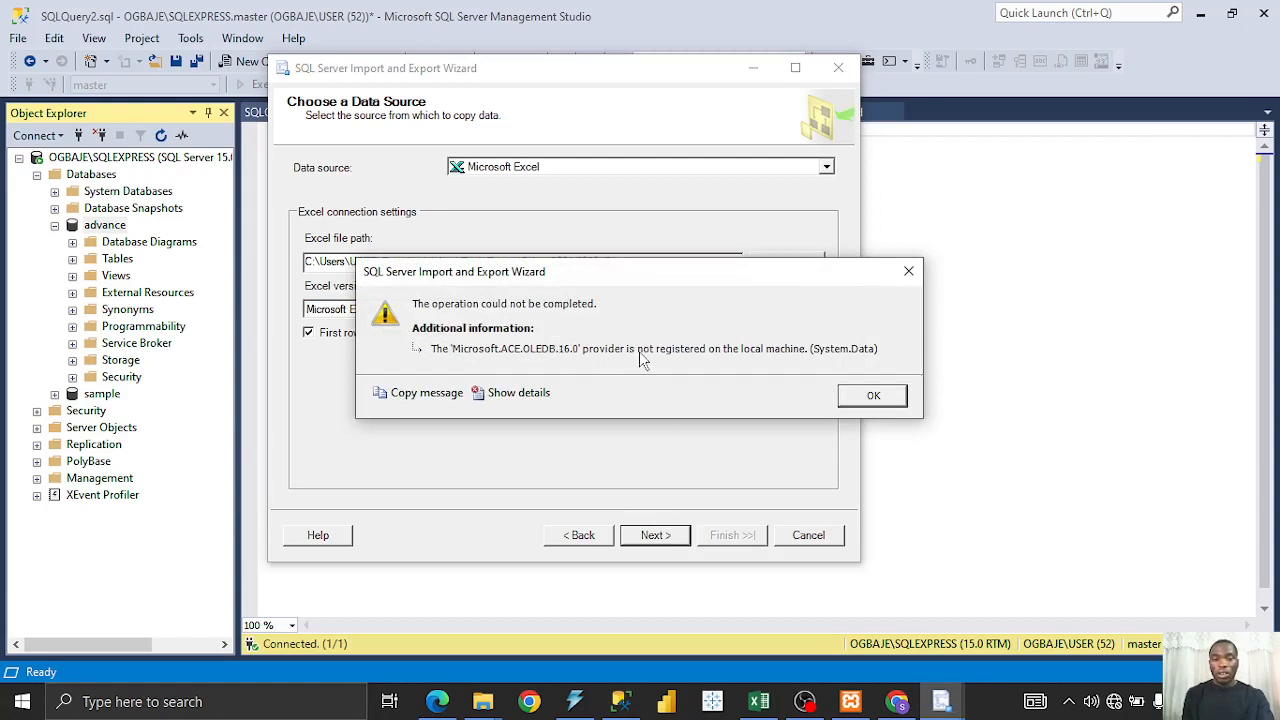
{"action": "left_click", "coordinate": [858, 400]}
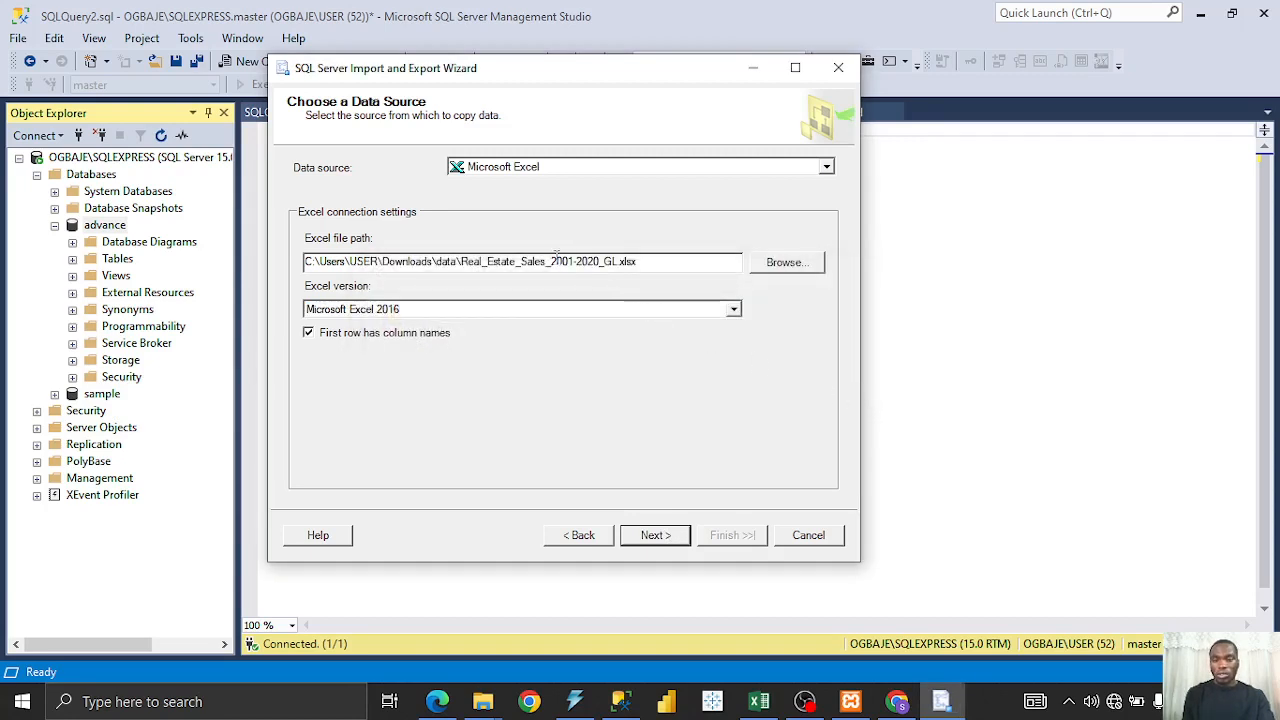
{"action": "left_click", "coordinate": [990, 716]}
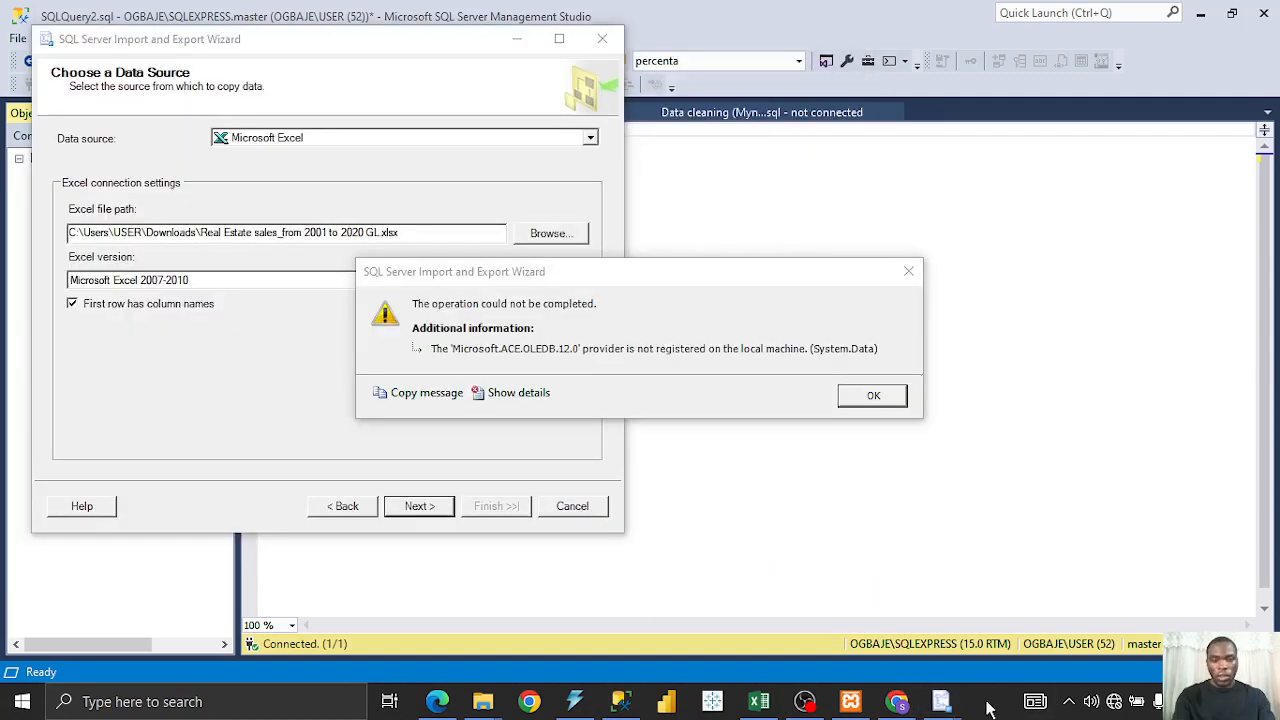
{"action": "left_click", "coordinate": [620, 276]}
{"action": "left_click_drag", "start_coordinate": [620, 276], "coordinate": [603, 260]}
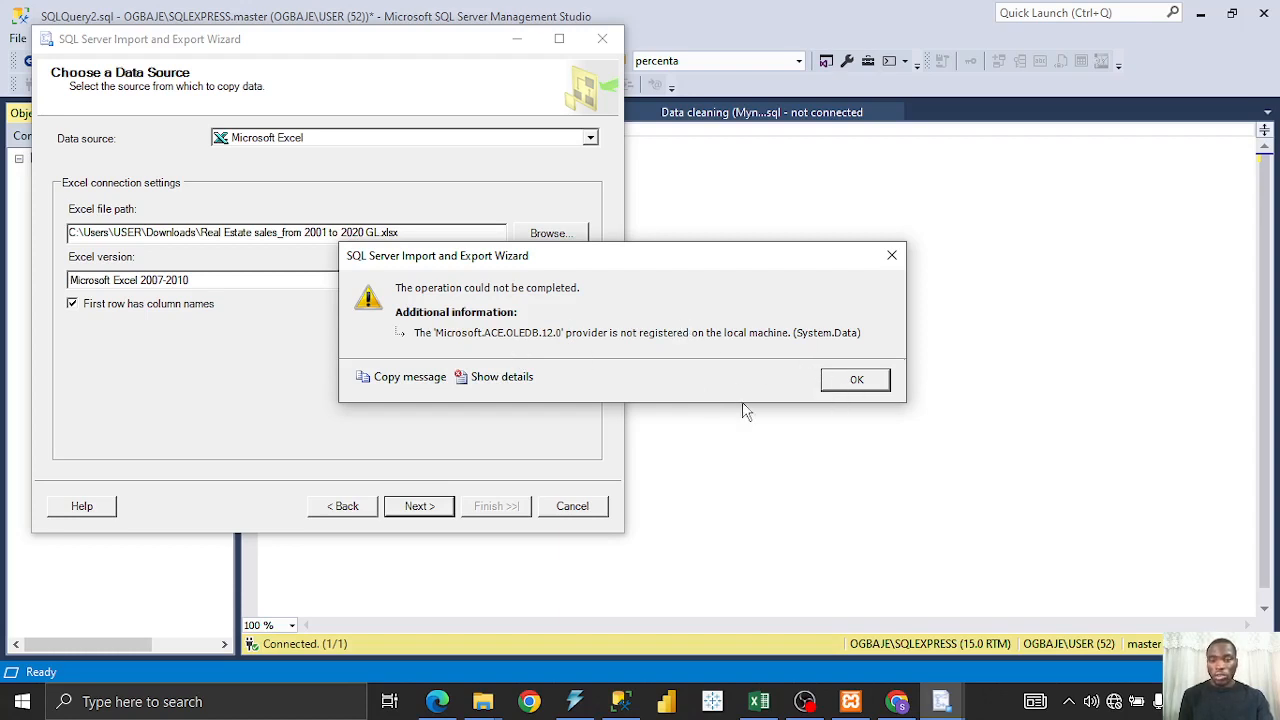
{"action": "left_click", "coordinate": [855, 379]}
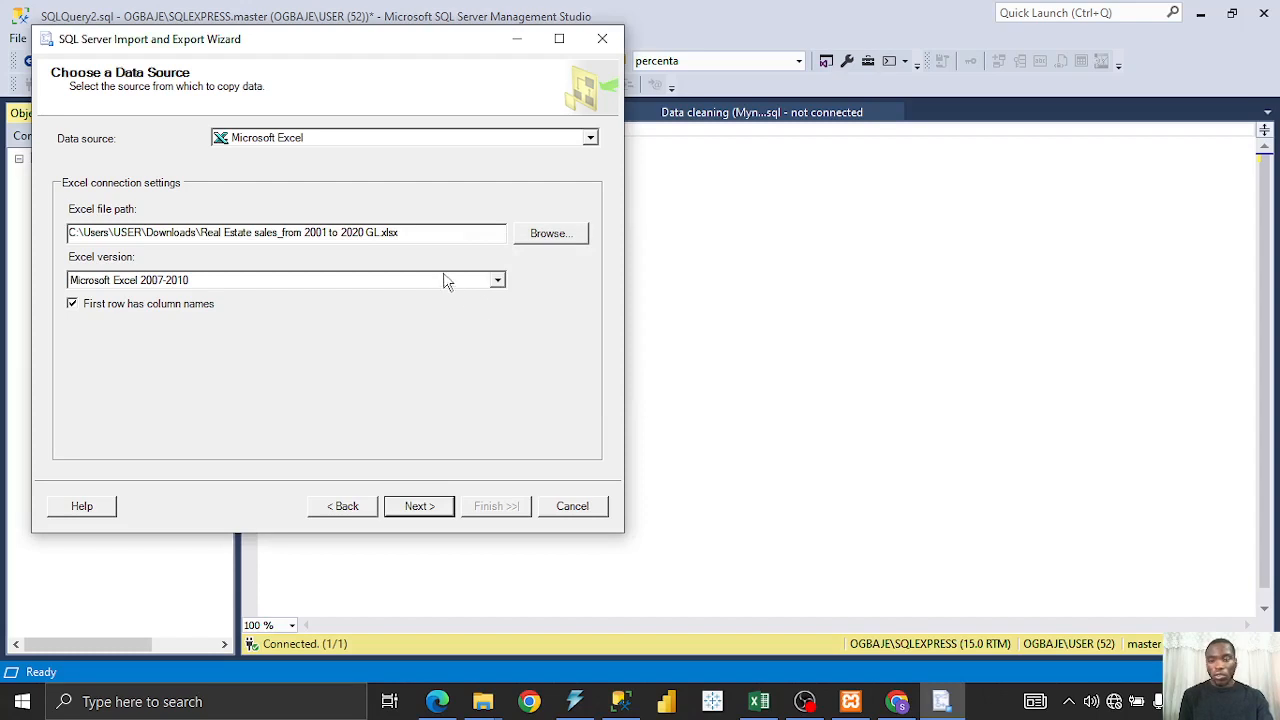
- Review the available data source types and Excel versions, keep Microsoft Excel and Microsoft Excel 2007-2010, and close the import wizard
{"action": "left_click", "coordinate": [397, 142]}
{"action": "left_click", "coordinate": [397, 142]}
{"action": "left_click", "coordinate": [397, 142]}
{"action": "scroll", "coordinate": [410, 225], "scroll_direction": "down", "scroll_amount": 1}
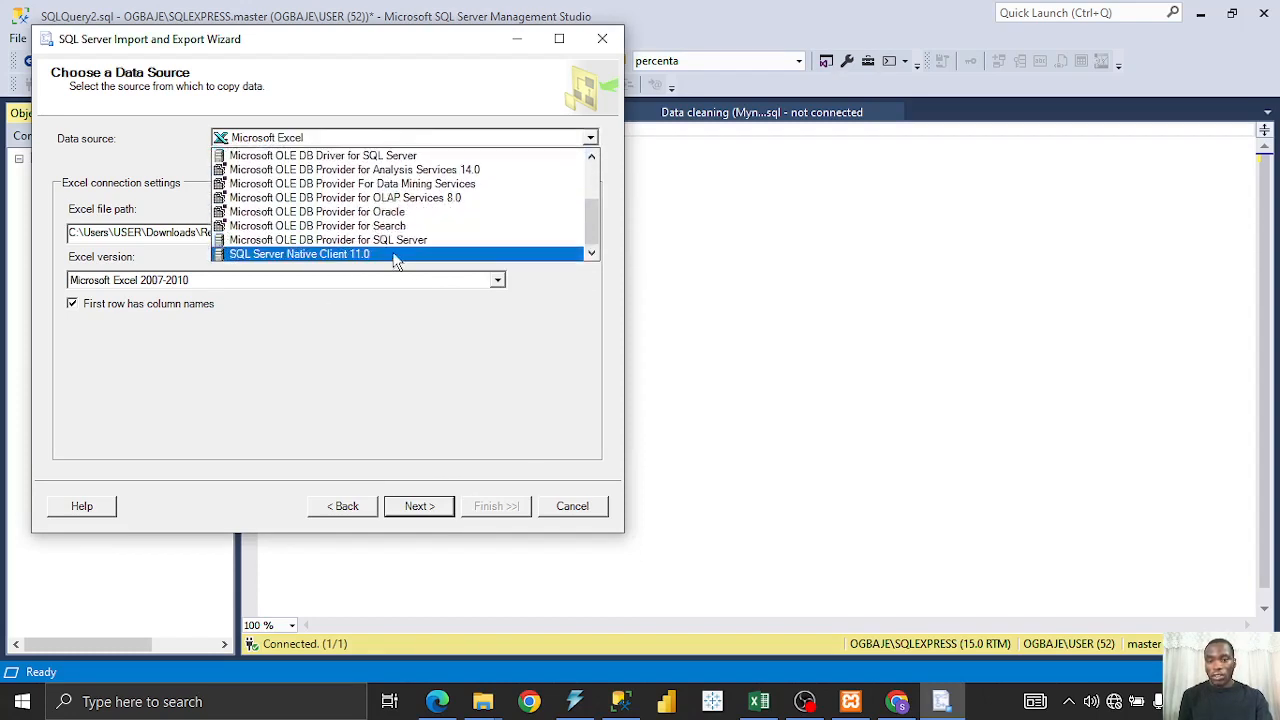
{"action": "left_click", "coordinate": [433, 100]}
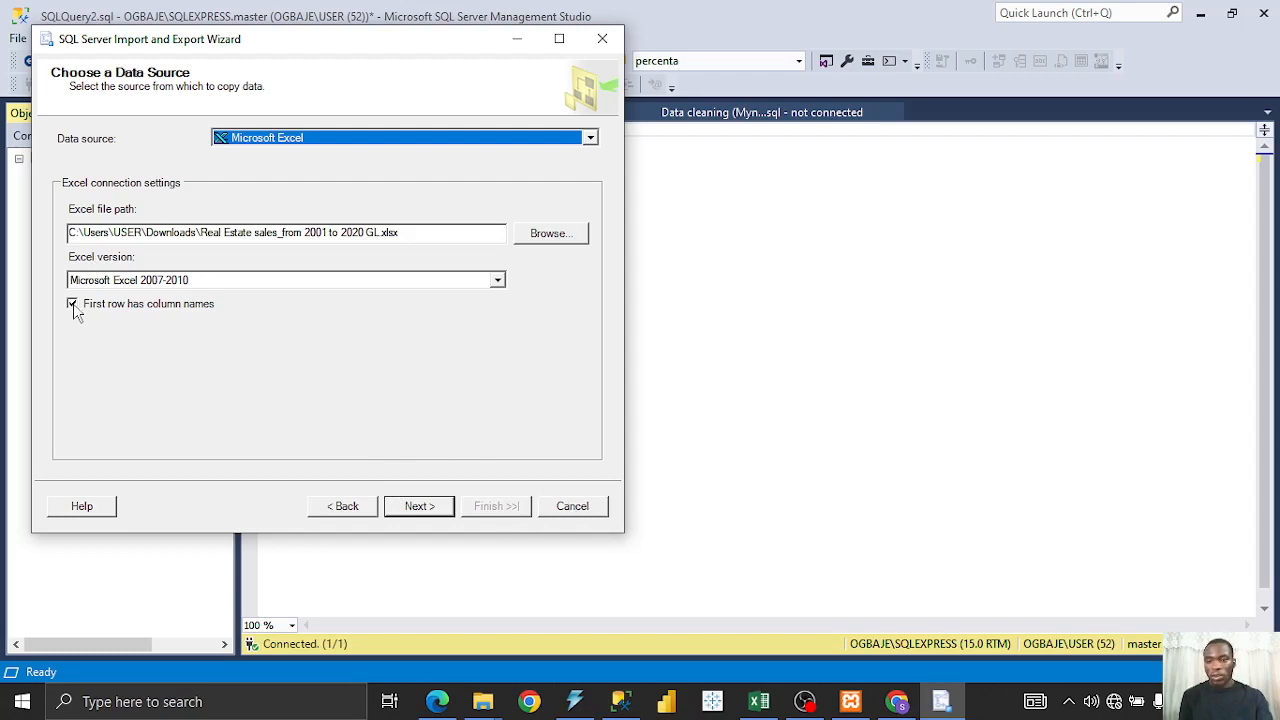
{"action": "left_click", "coordinate": [204, 281]}
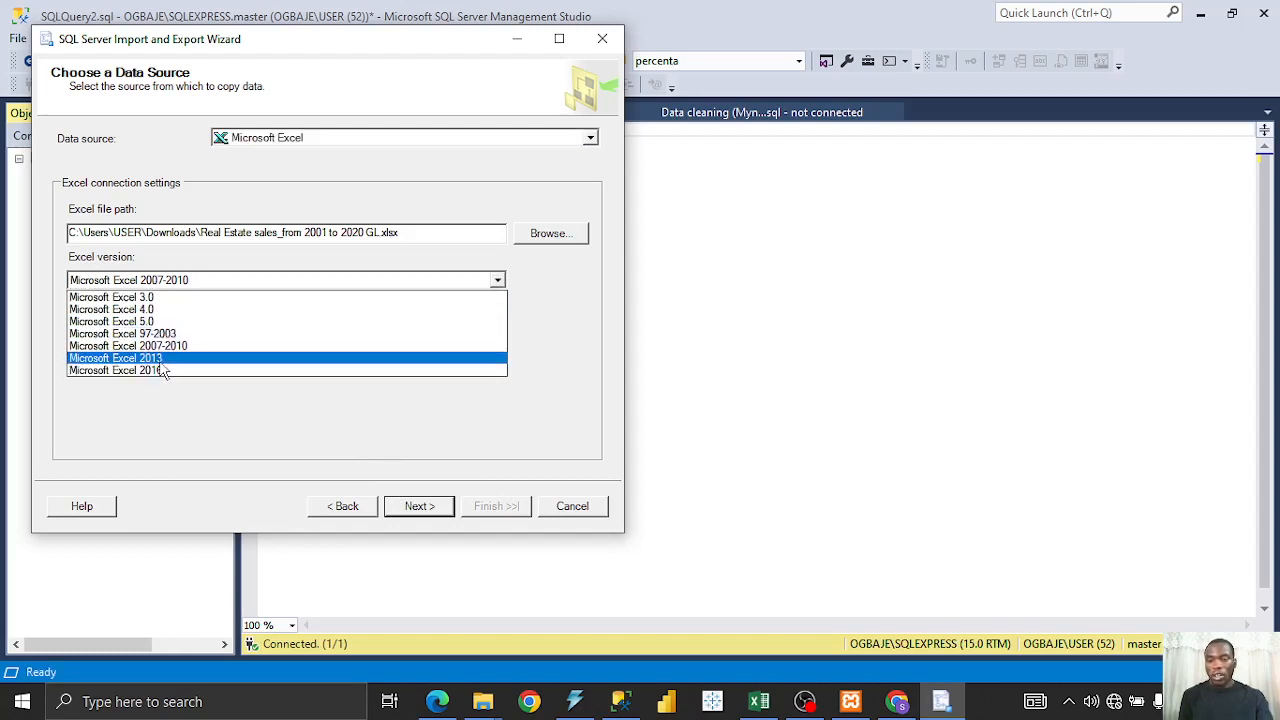
{"action": "left_click", "coordinate": [529, 337]}
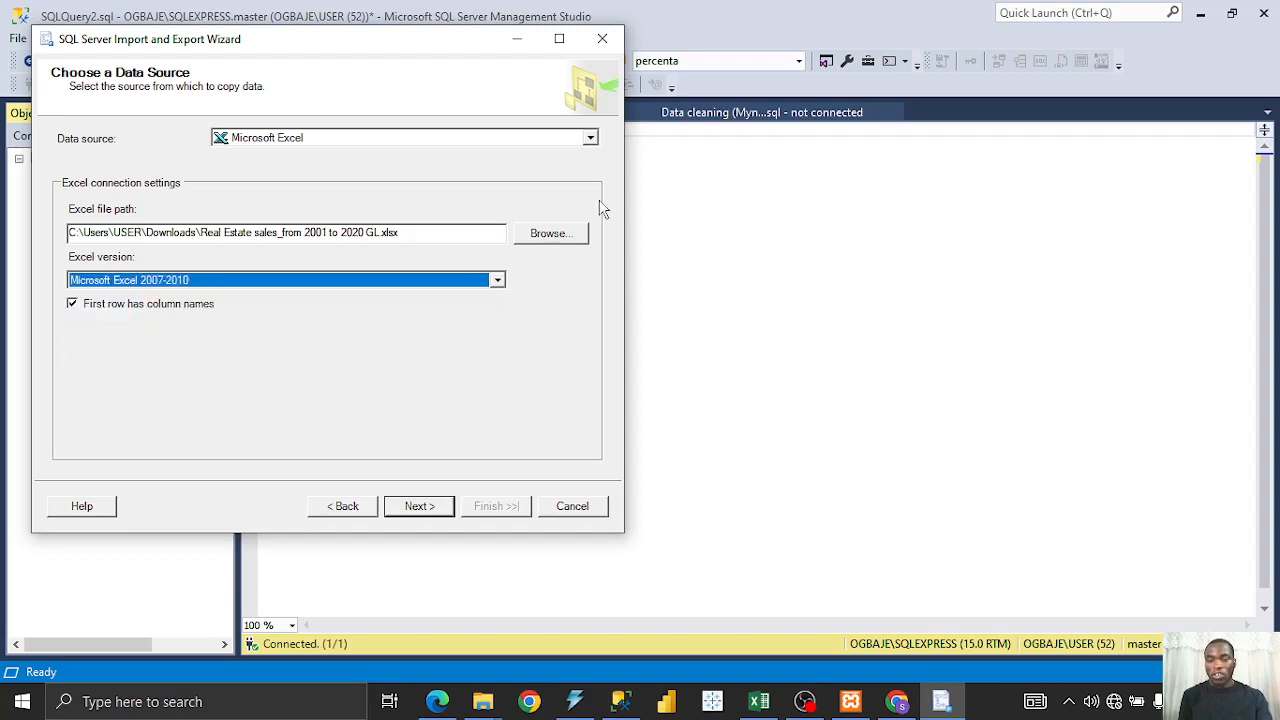
{"action": "left_click", "coordinate": [600, 41]}
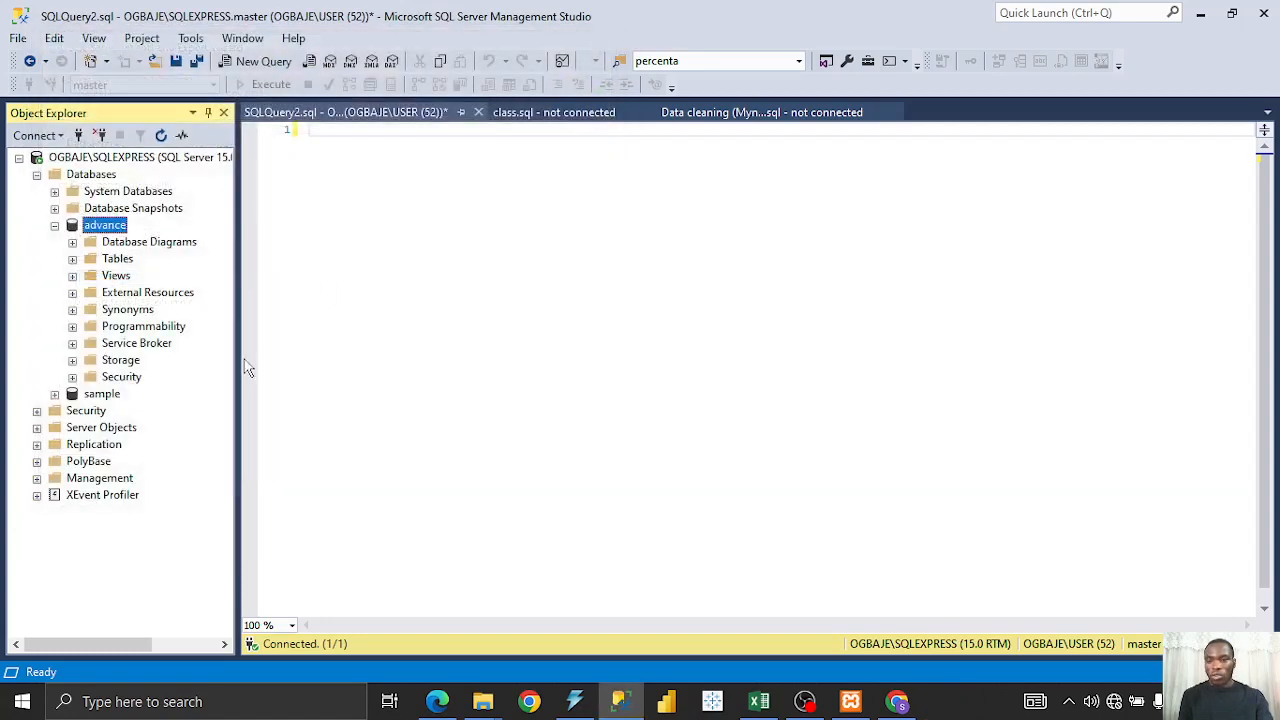
- Expand the Tables folder of the advance database and select the dbo.'bger-2023-4$' table without renaming any table
{"action": "left_click", "coordinate": [72, 259]}
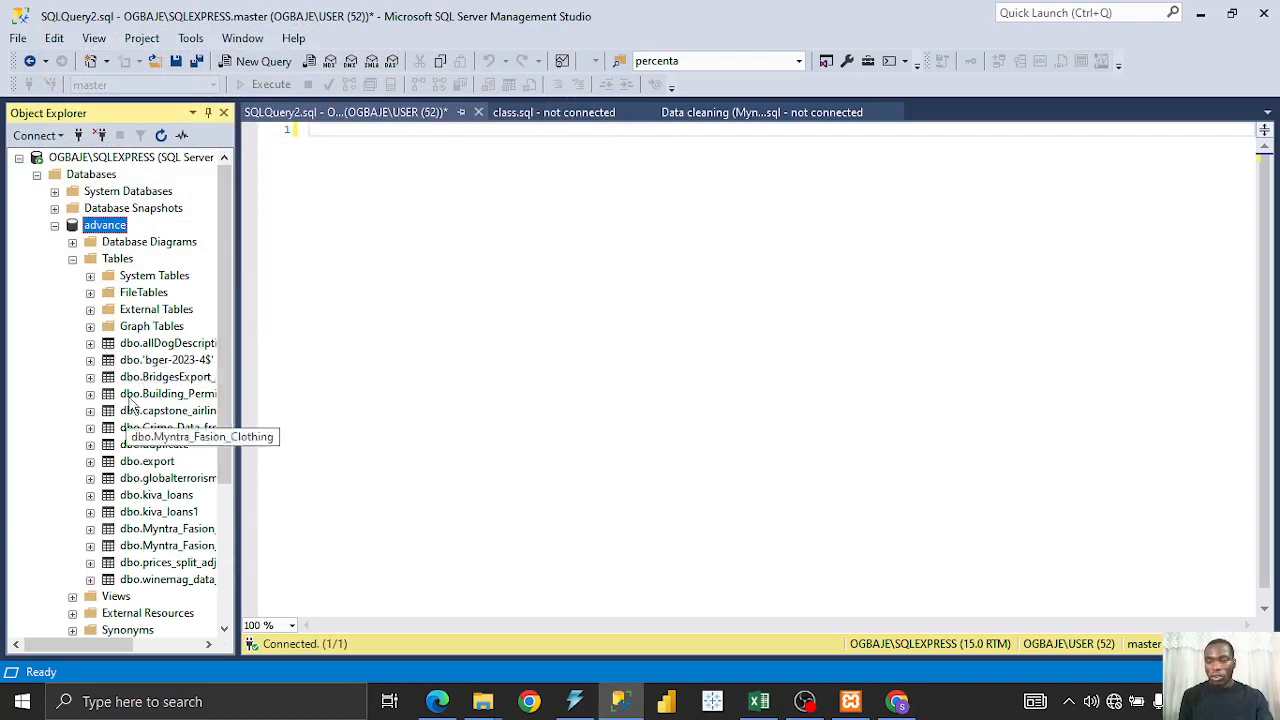
{"action": "left_click", "coordinate": [166, 344]}
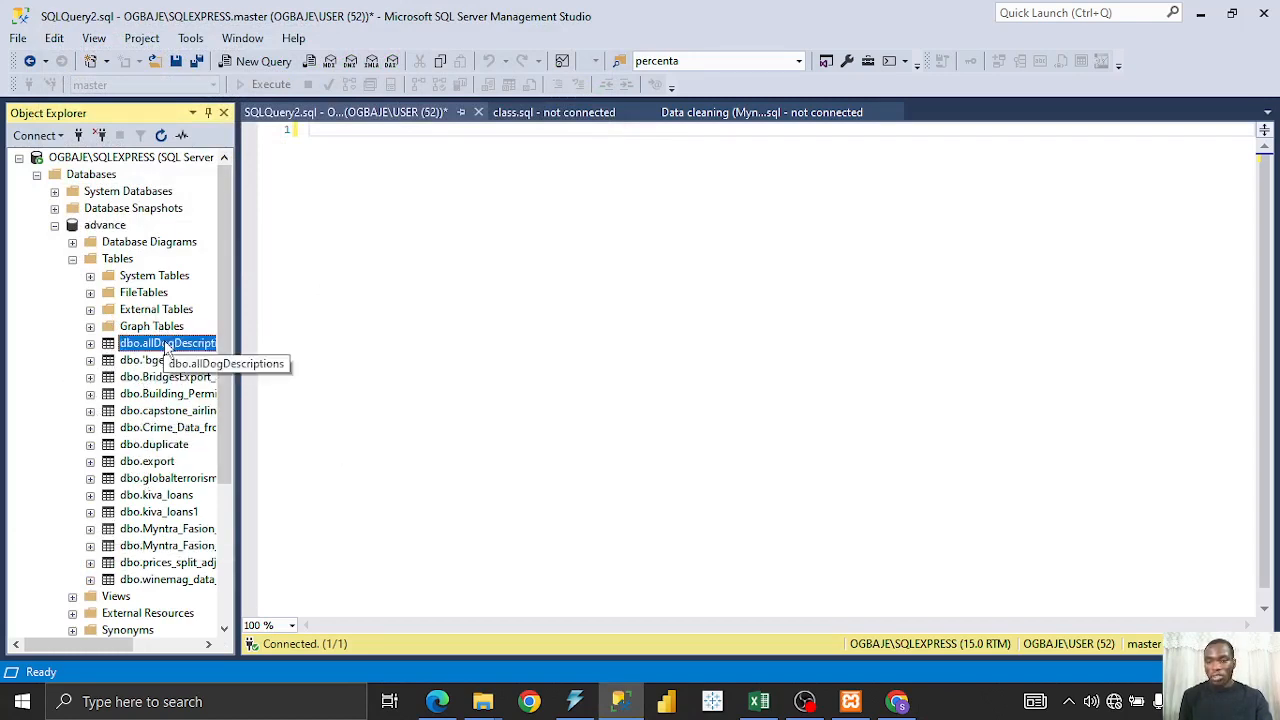
{"action": "left_click", "coordinate": [166, 344]}
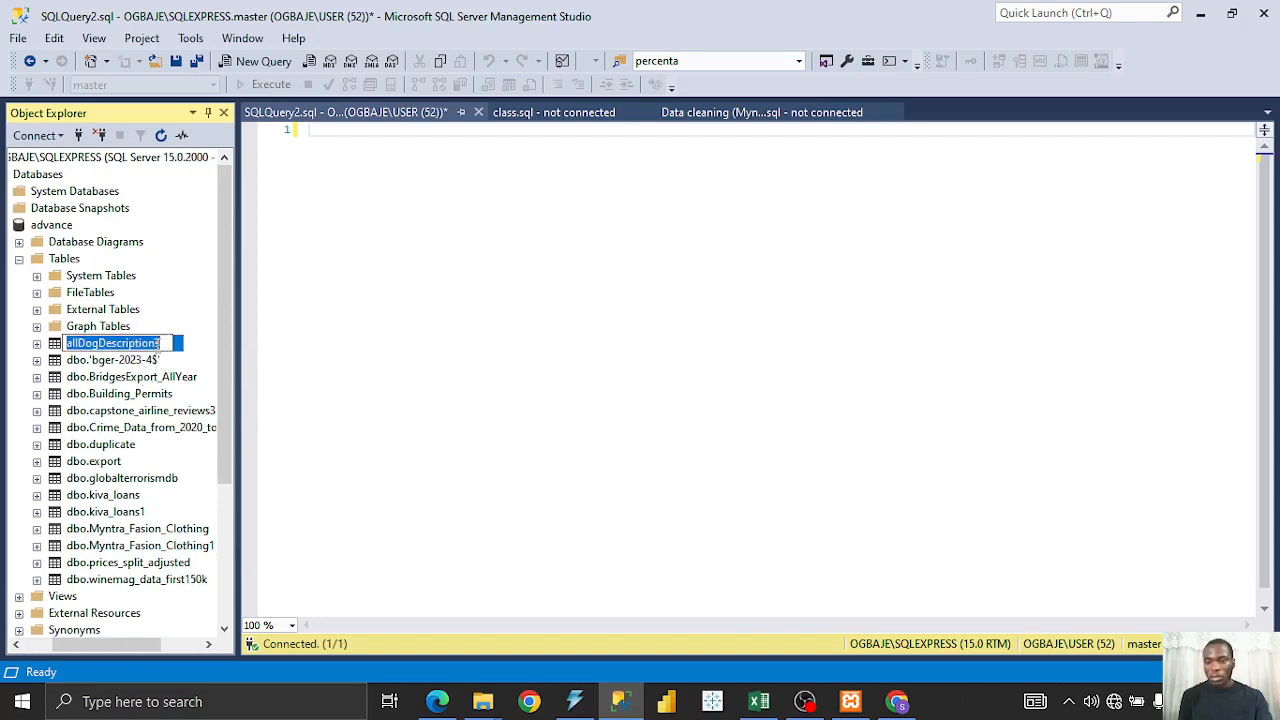
{"action": "left_click", "coordinate": [152, 362]}
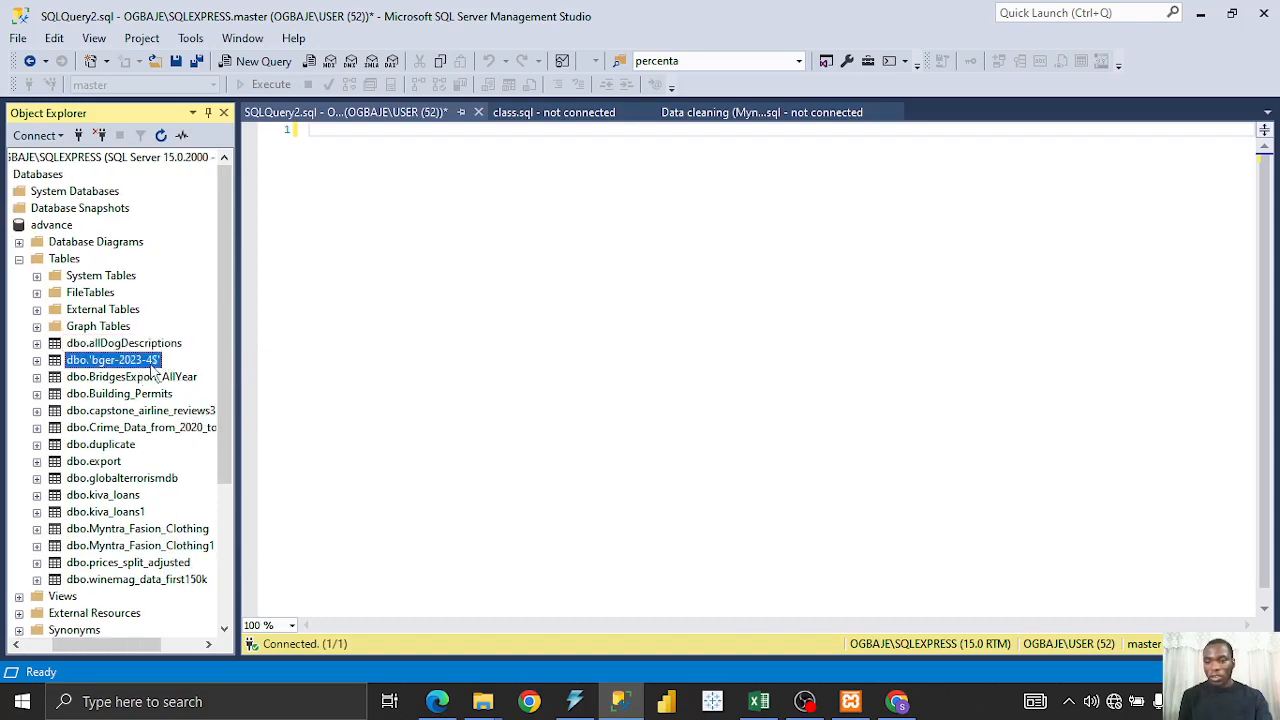
- Examine the columns of dbo.allDogDescriptions, collapse its Columns folder, and look over the remaining tables
{"action": "left_click", "coordinate": [37, 343]}
{"action": "left_click", "coordinate": [55, 361]}
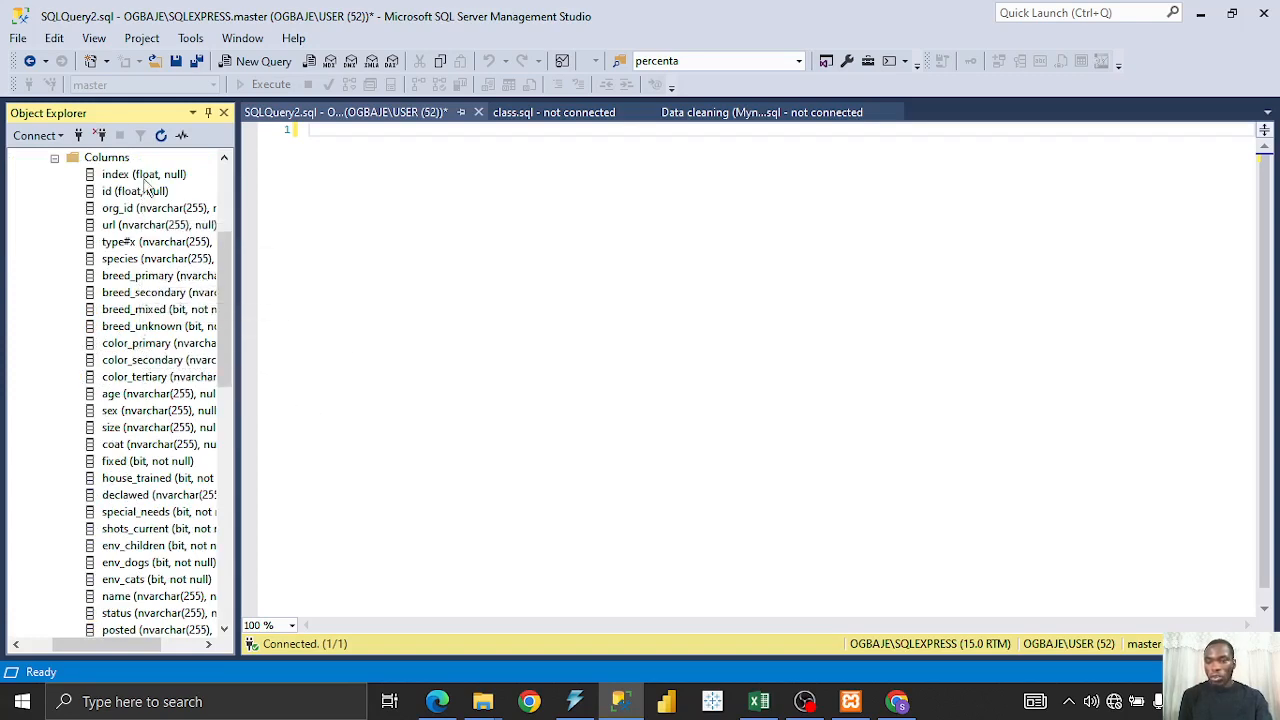
{"action": "scroll", "coordinate": [150, 240], "scroll_direction": "up", "scroll_amount": 2}
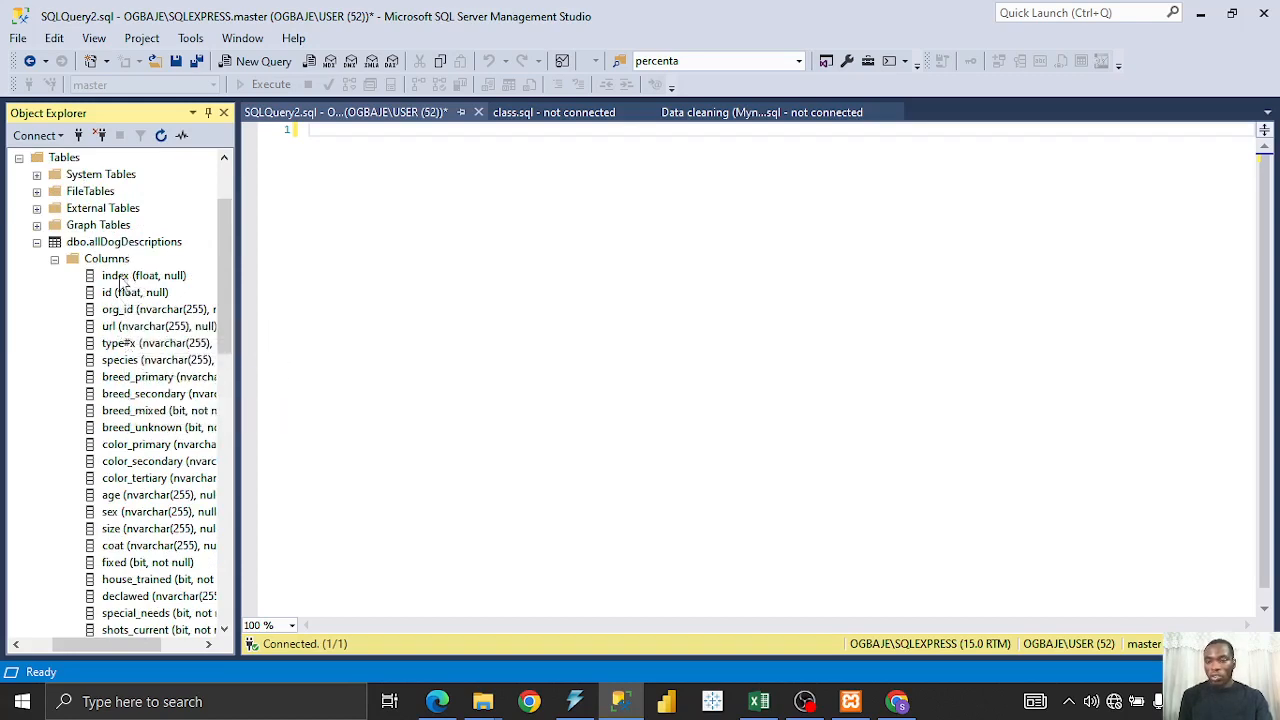
{"action": "left_click", "coordinate": [55, 259]}
{"action": "scroll", "coordinate": [113, 288], "scroll_direction": "up", "scroll_amount": 2}
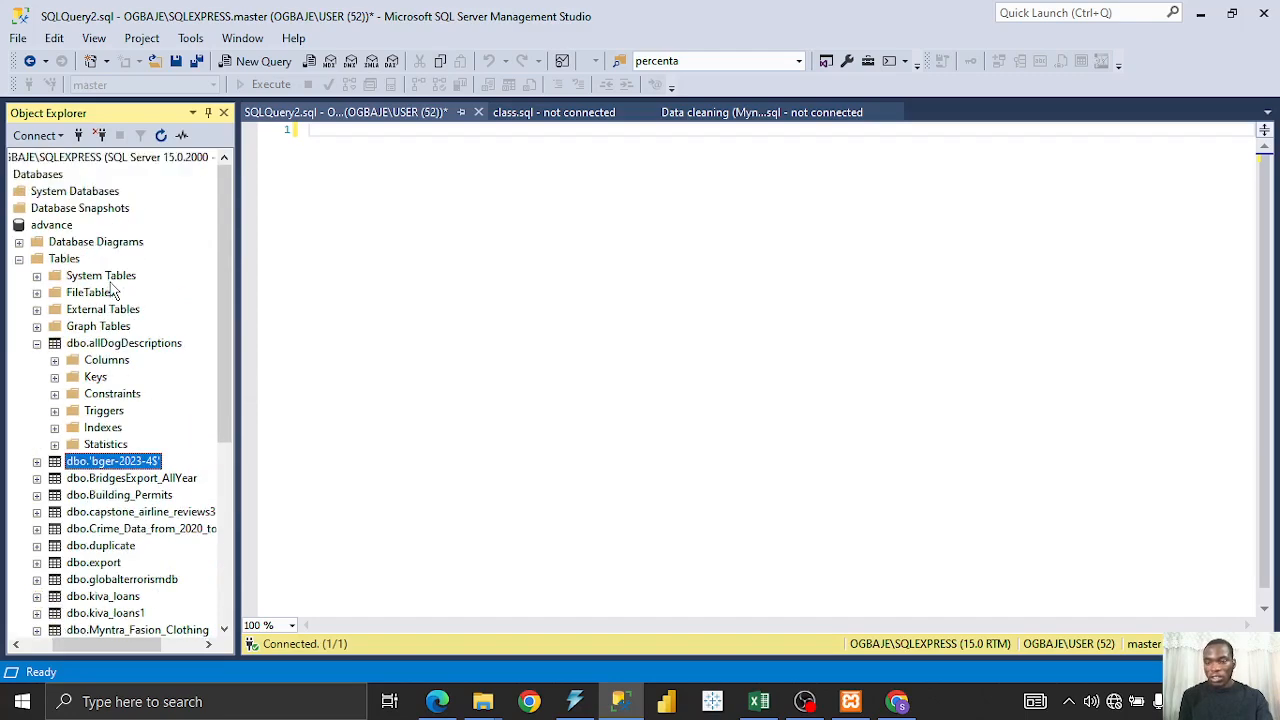
{"action": "scroll", "coordinate": [112, 366], "scroll_direction": "down", "scroll_amount": 4}
{"action": "scroll", "coordinate": [112, 366], "scroll_direction": "up", "scroll_amount": 4}
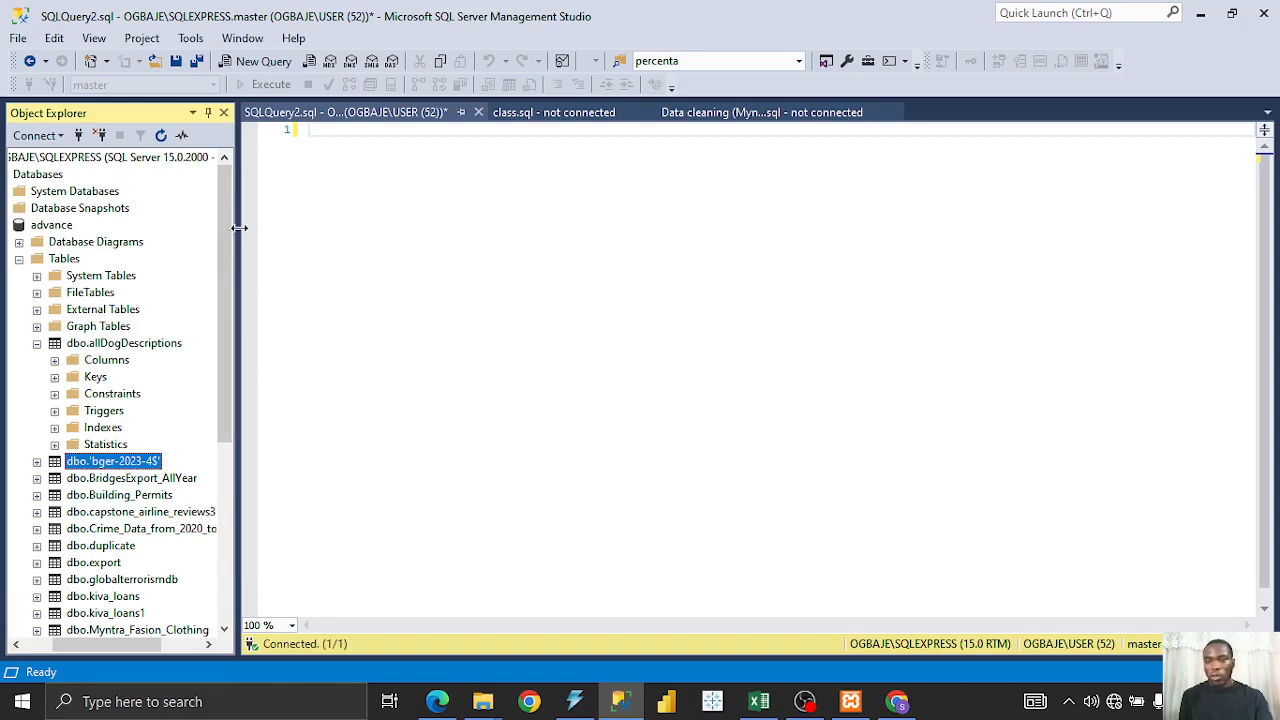
- Start a comment with -- on line 1 of SQLQuery2.sql and check the duplicates comment in the Data cleaning script as an example
{"action": "left_click", "coordinate": [320, 175]}
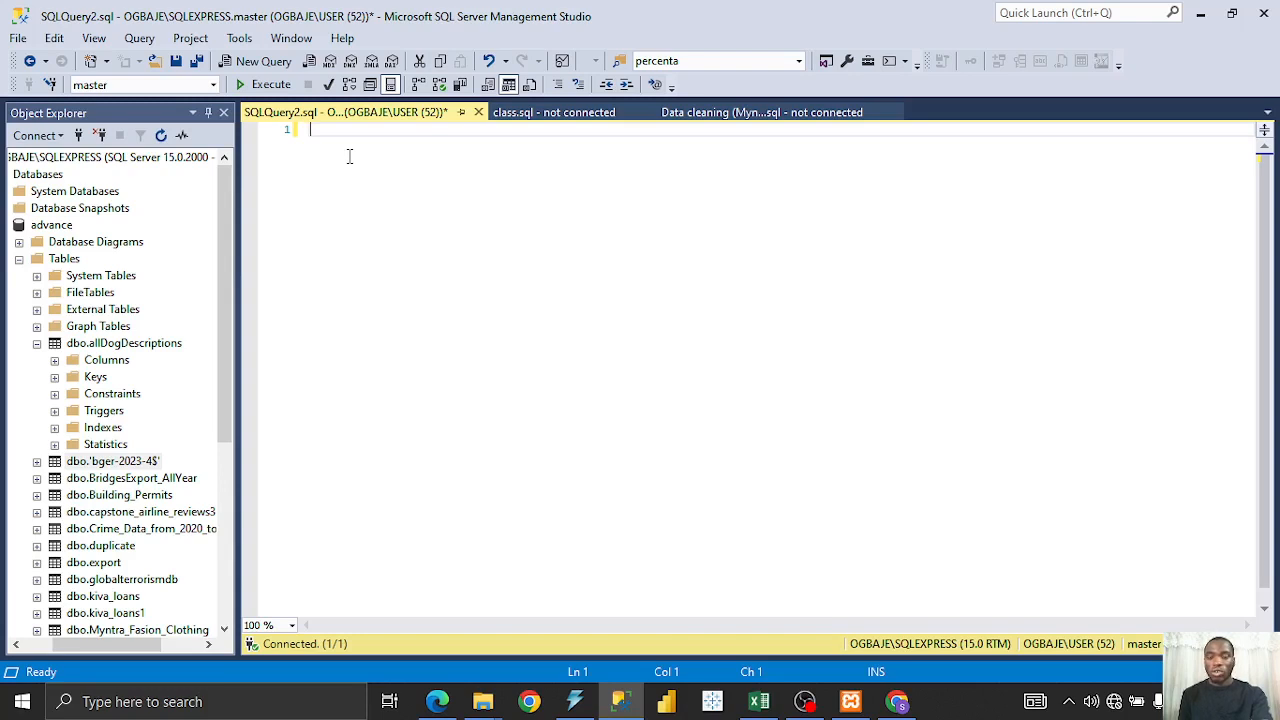
{"action": "type", "text": "--"}
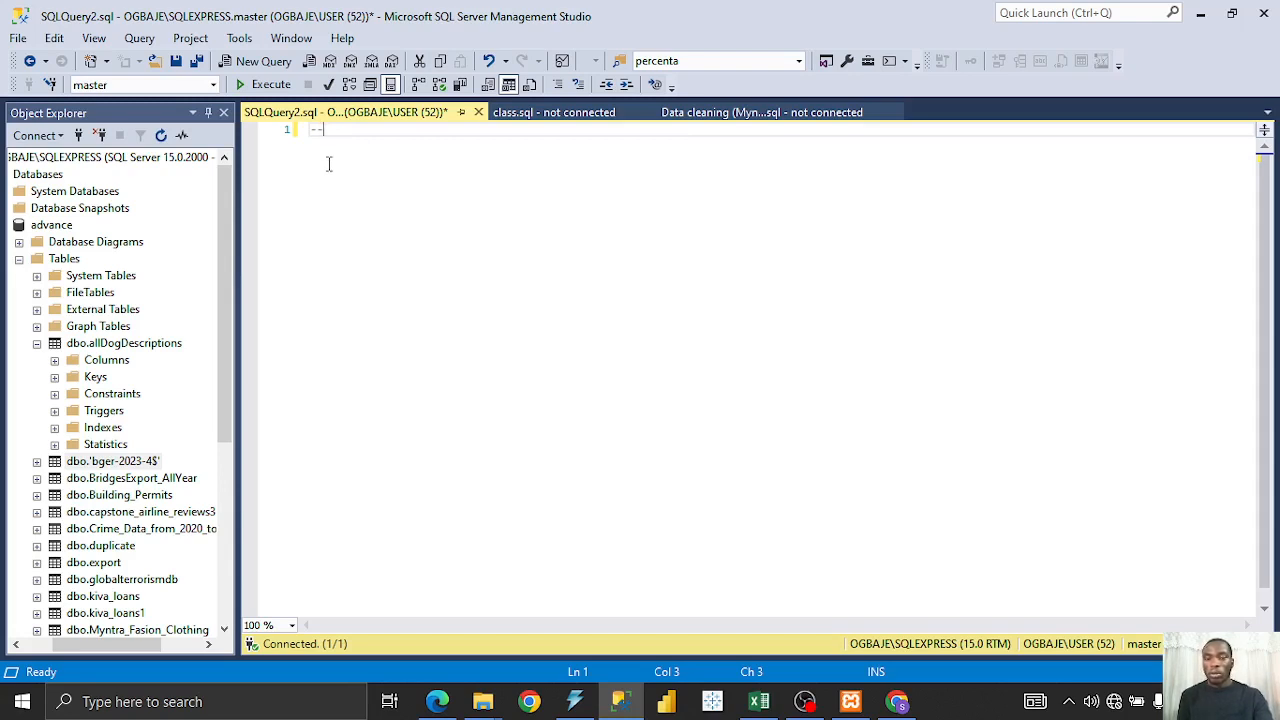
{"action": "left_click", "coordinate": [688, 114]}
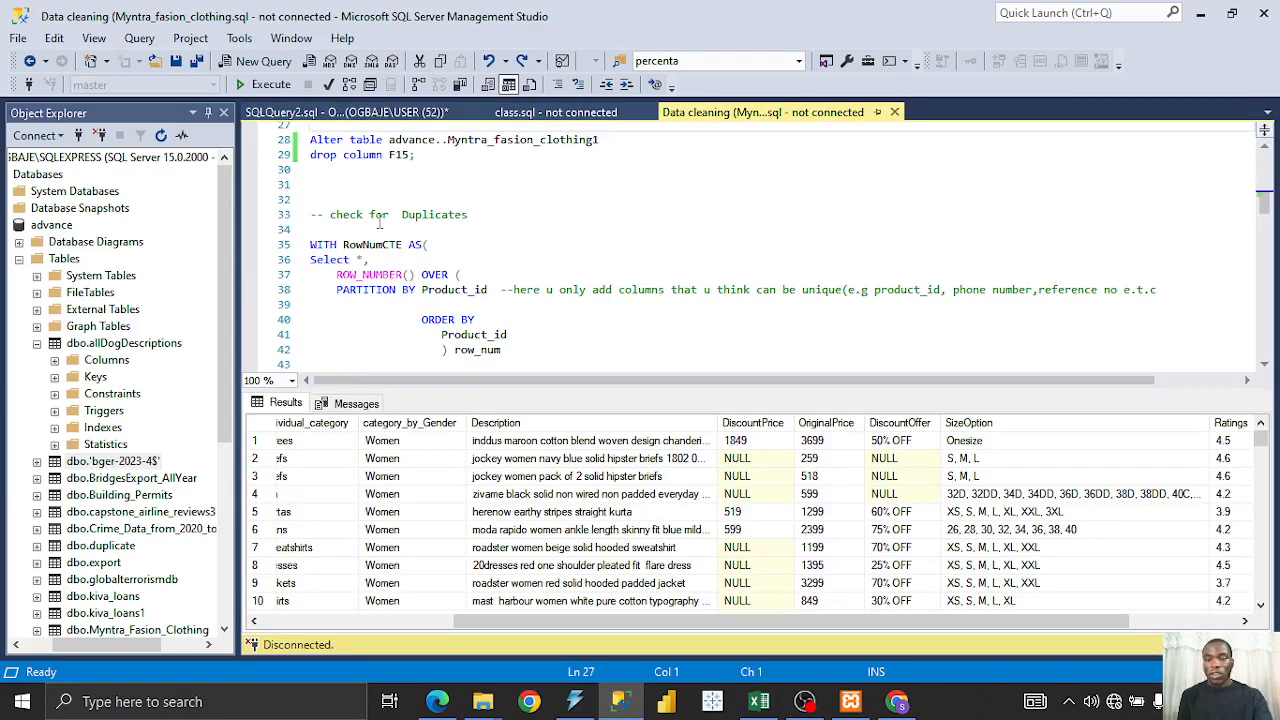
{"action": "left_click", "coordinate": [448, 215]}
{"action": "left_click", "coordinate": [437, 115]}
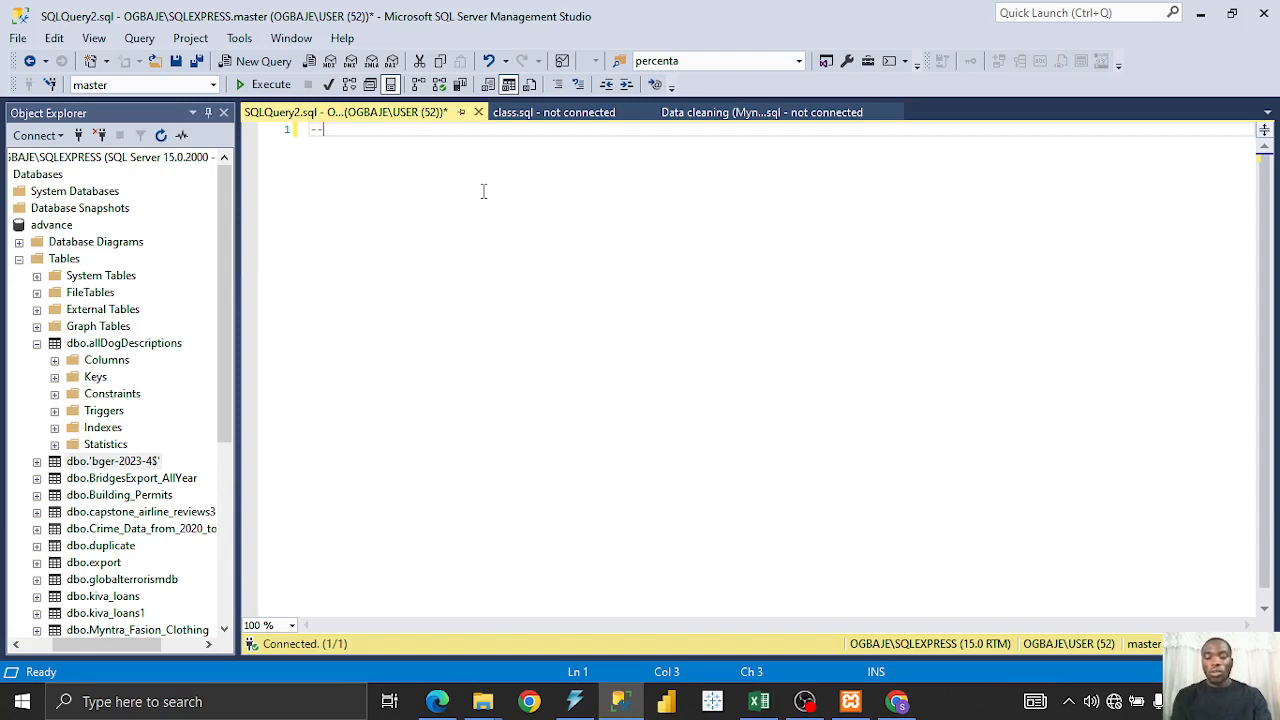
- Write "i removed duplicate" as the comment text on line 1 and start a new line
{"action": "type", "text": "i clean"}
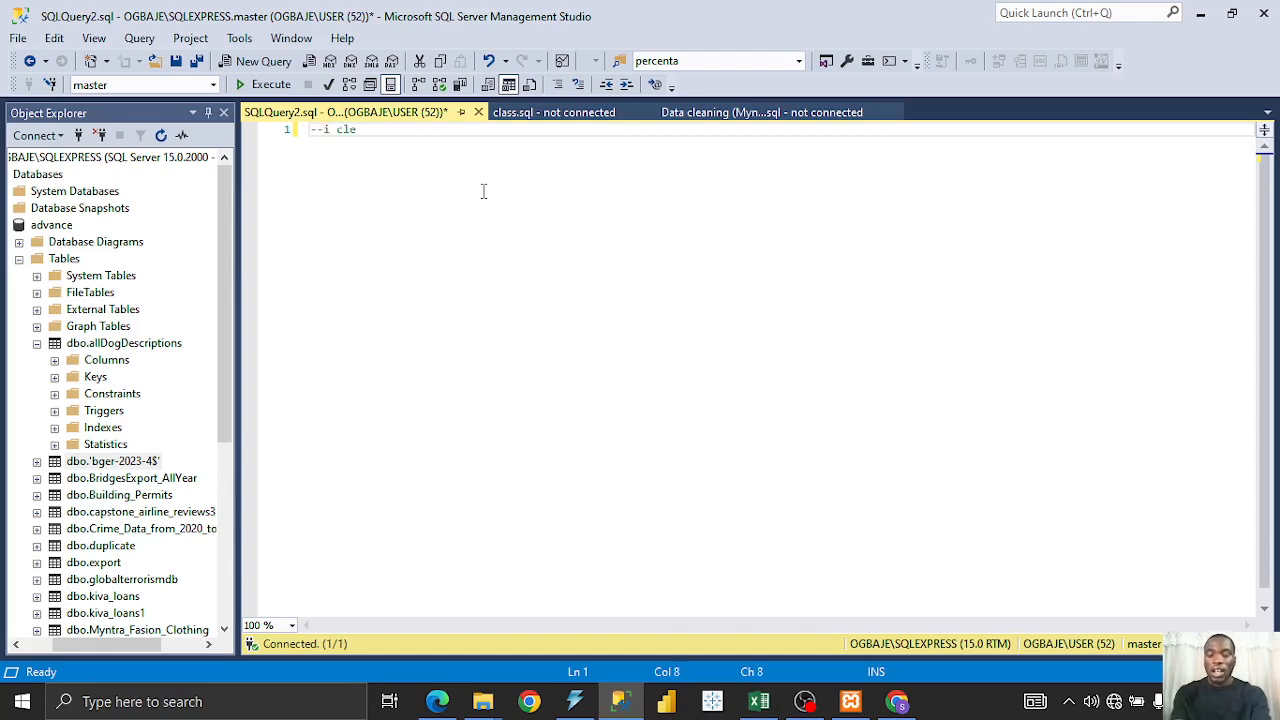
{"action": "key", "text": "BackSpace"}
{"action": "key", "text": "BackSpace"}
{"action": "key", "text": "BackSpace"}
{"action": "key", "text": "BackSpace"}
{"action": "key", "text": "BackSpace"}
{"action": "type", "text": "removed"}
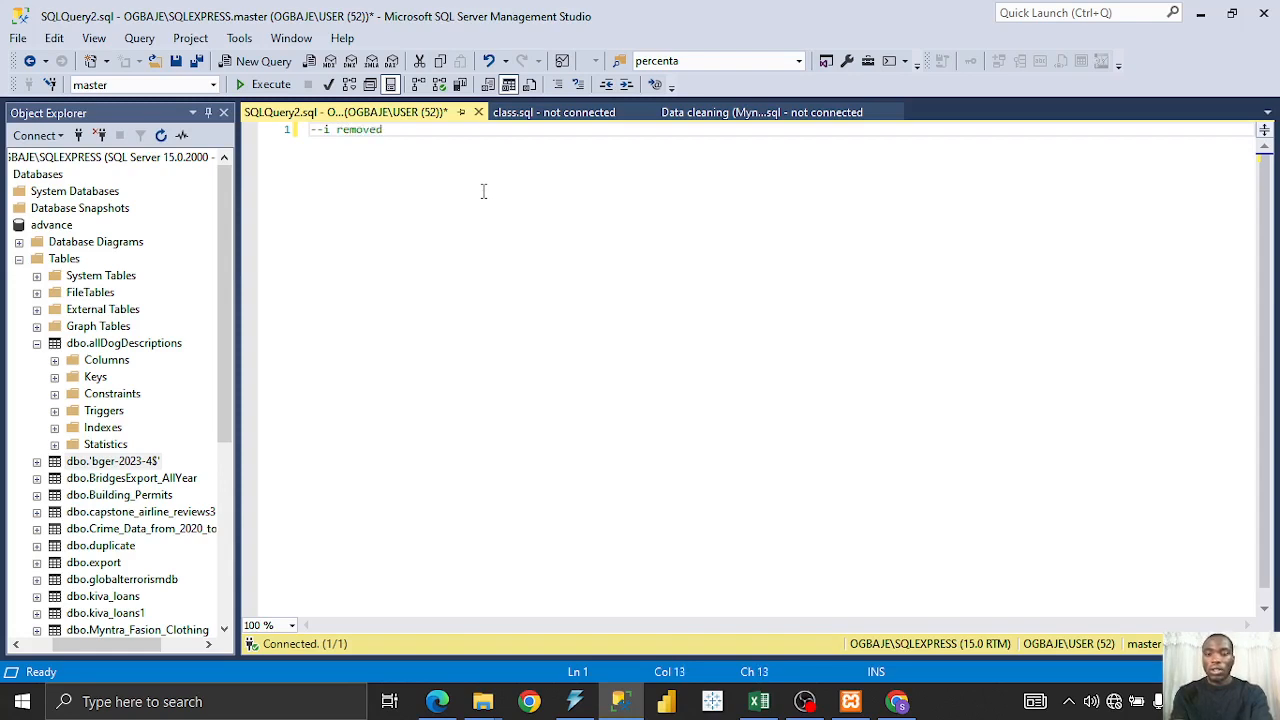
{"action": "type", "text": " dupl"}
{"action": "key", "text": "BackSpace"}
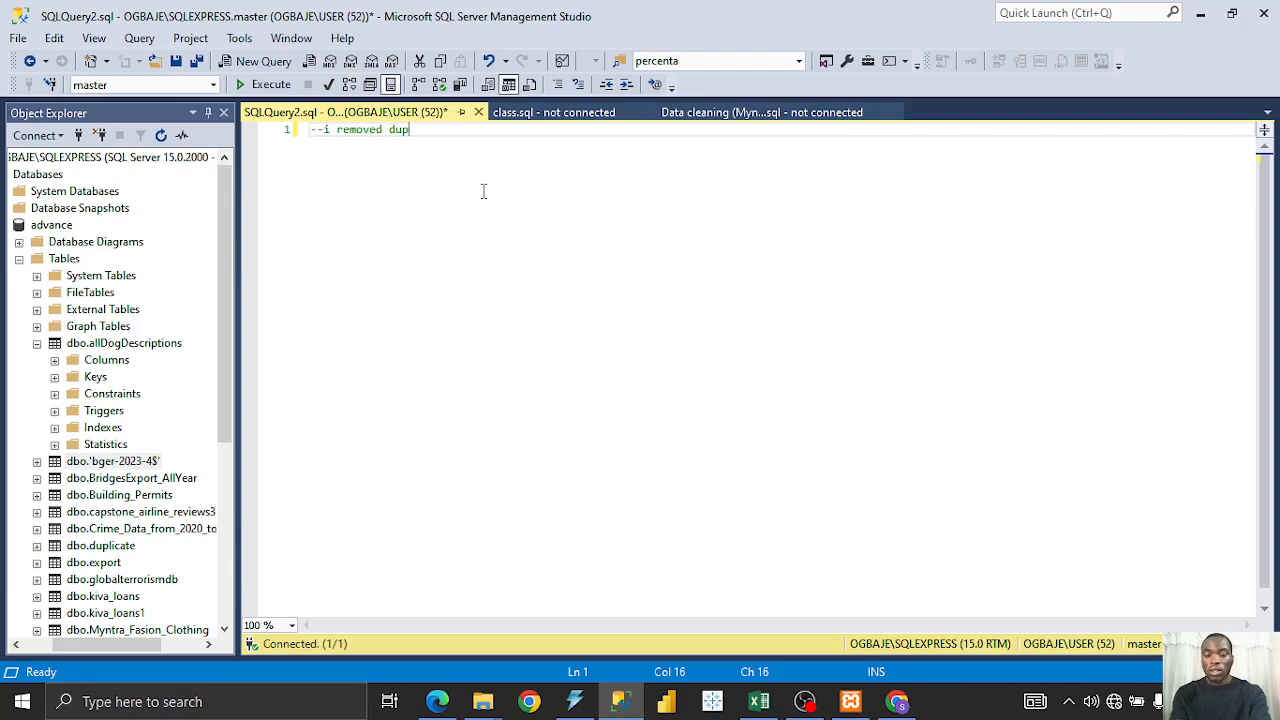
{"action": "type", "text": "licate"}
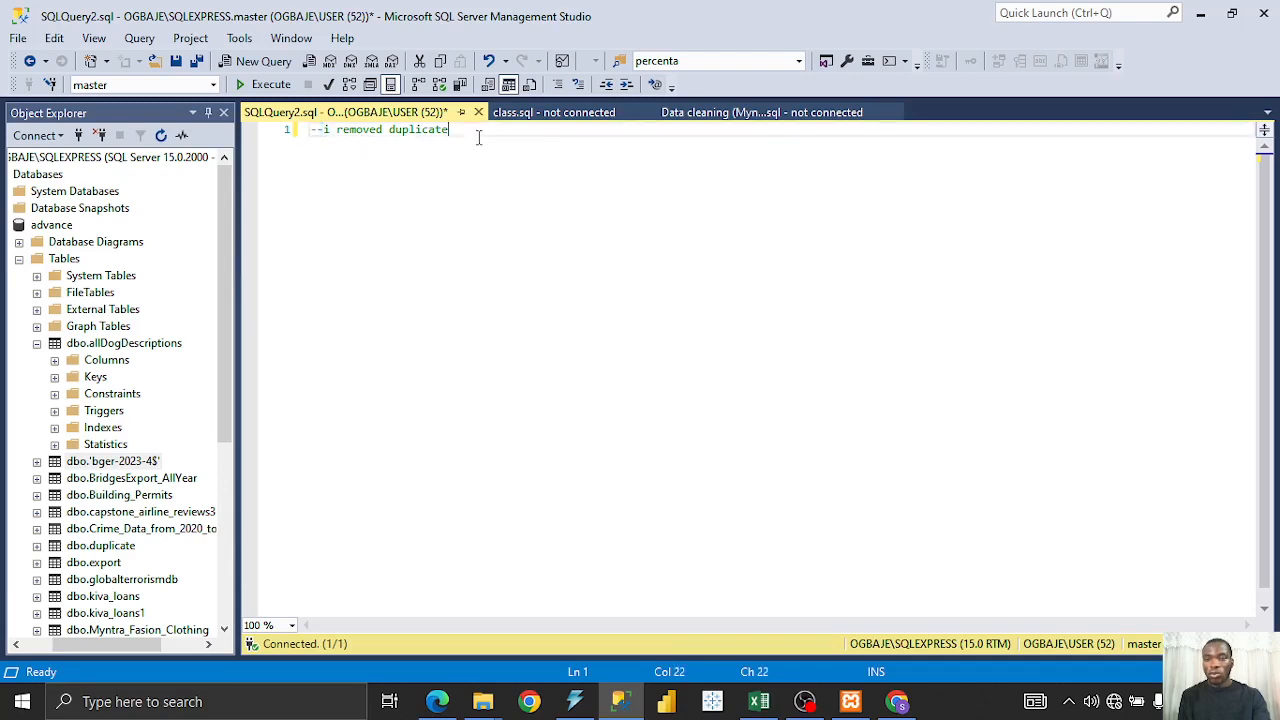
{"action": "key", "text": "Return"}
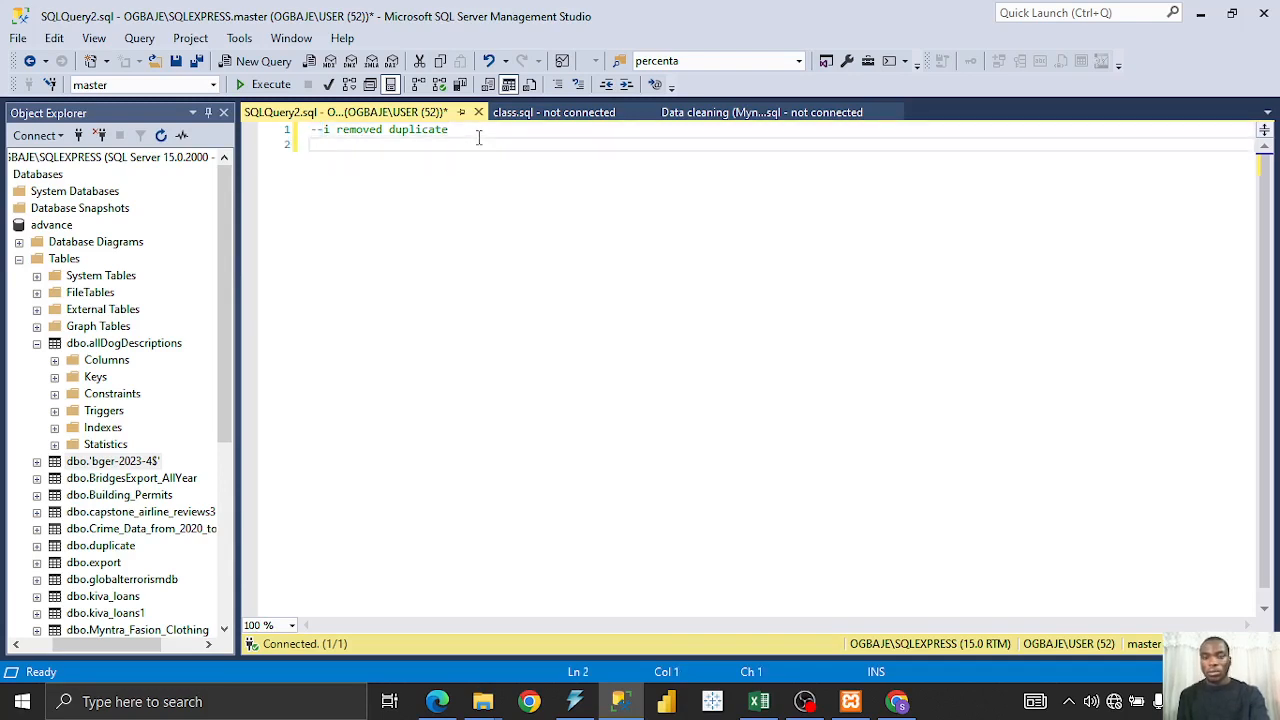
- Replace the comment text on line 1 with "basic sql command" and insert a new line below it
{"action": "left_click_drag", "start_coordinate": [460, 134], "coordinate": [323, 134]}
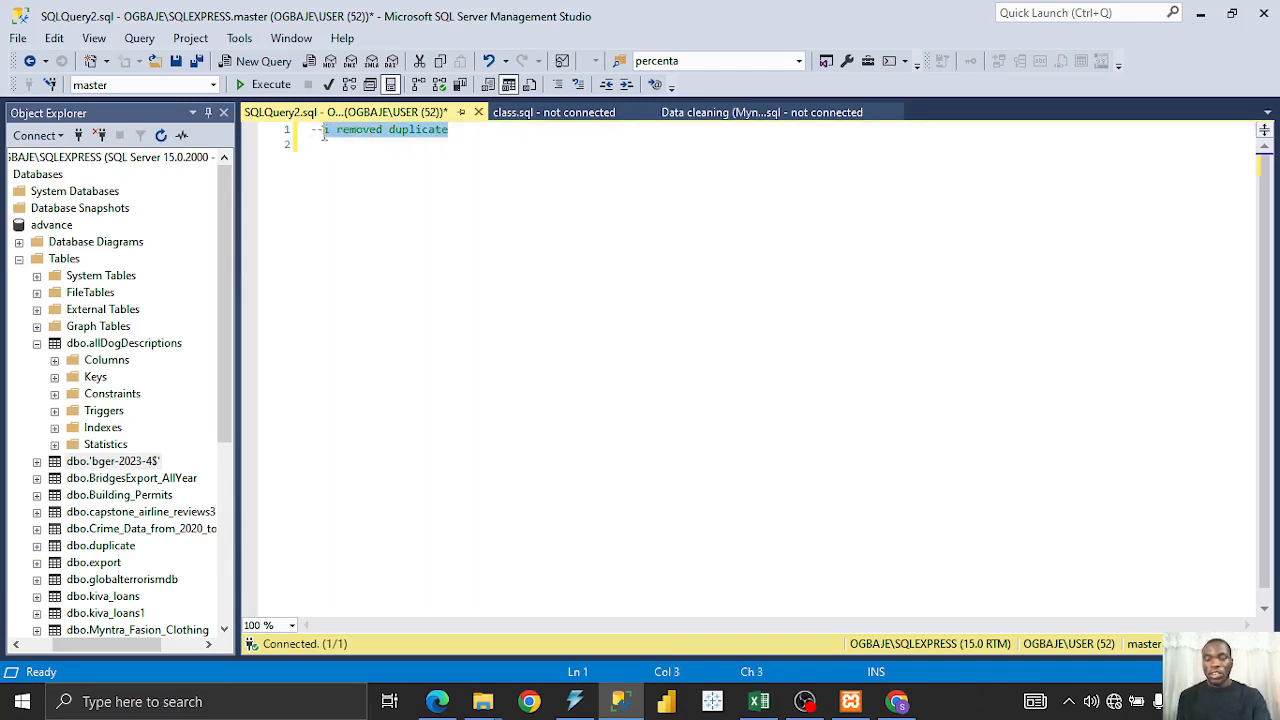
{"action": "type", "text": "basic"}
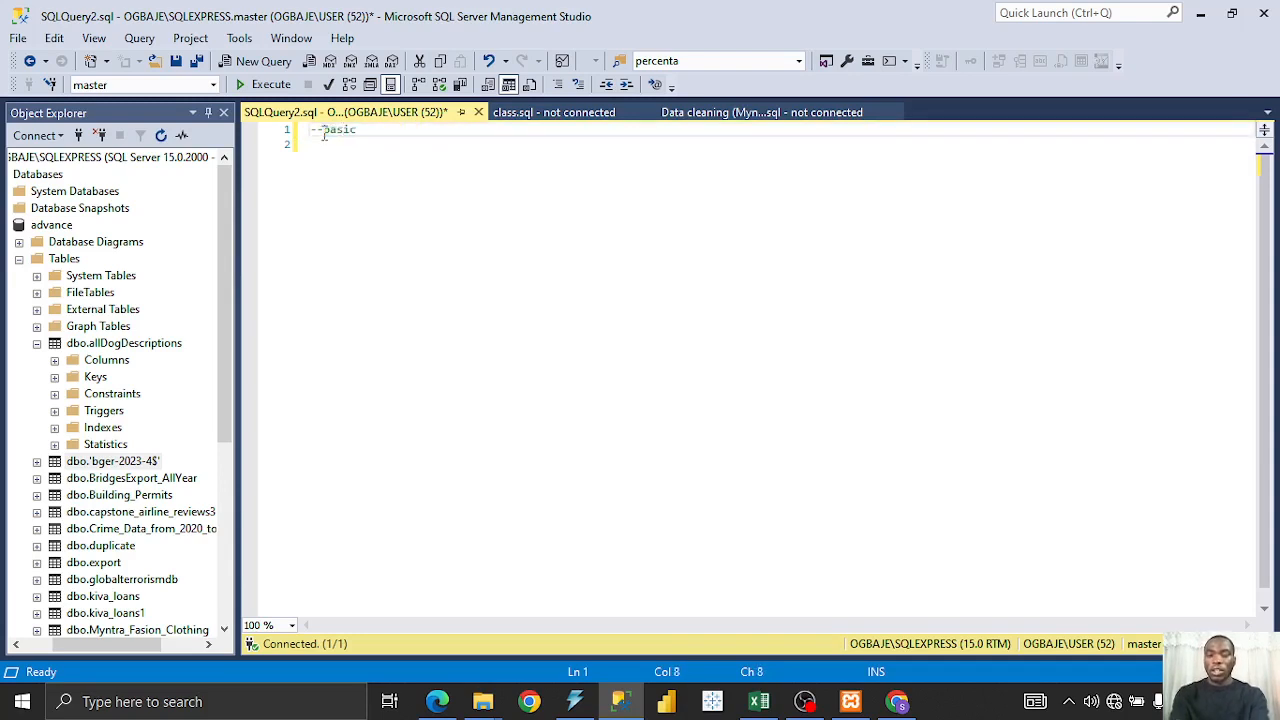
{"action": "type", "text": " sql"}
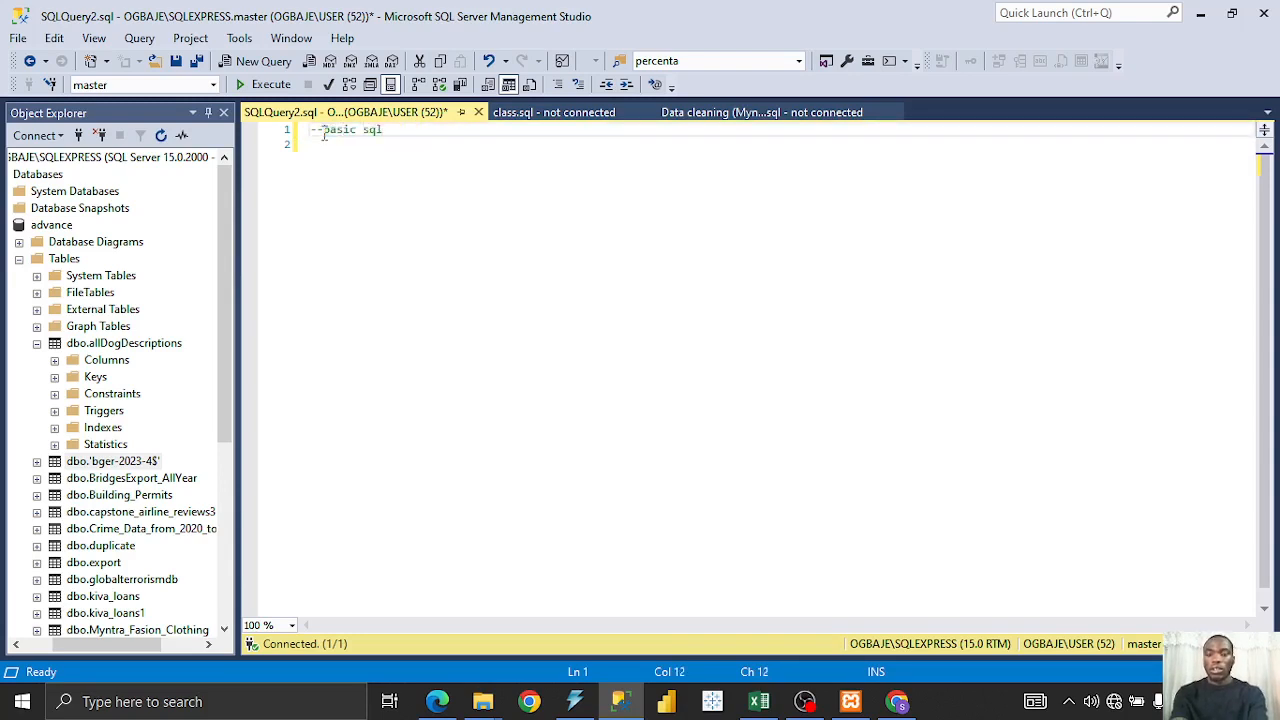
{"action": "type", "text": " command"}
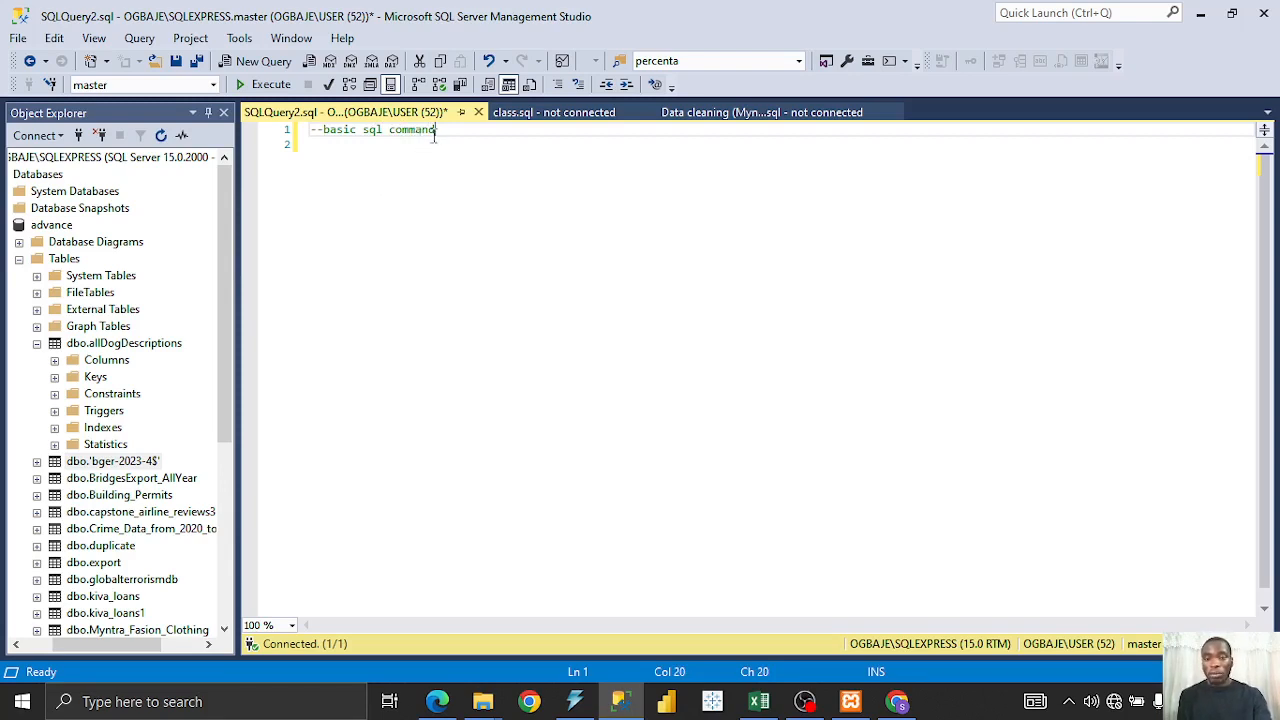
{"action": "key", "text": "Return"}
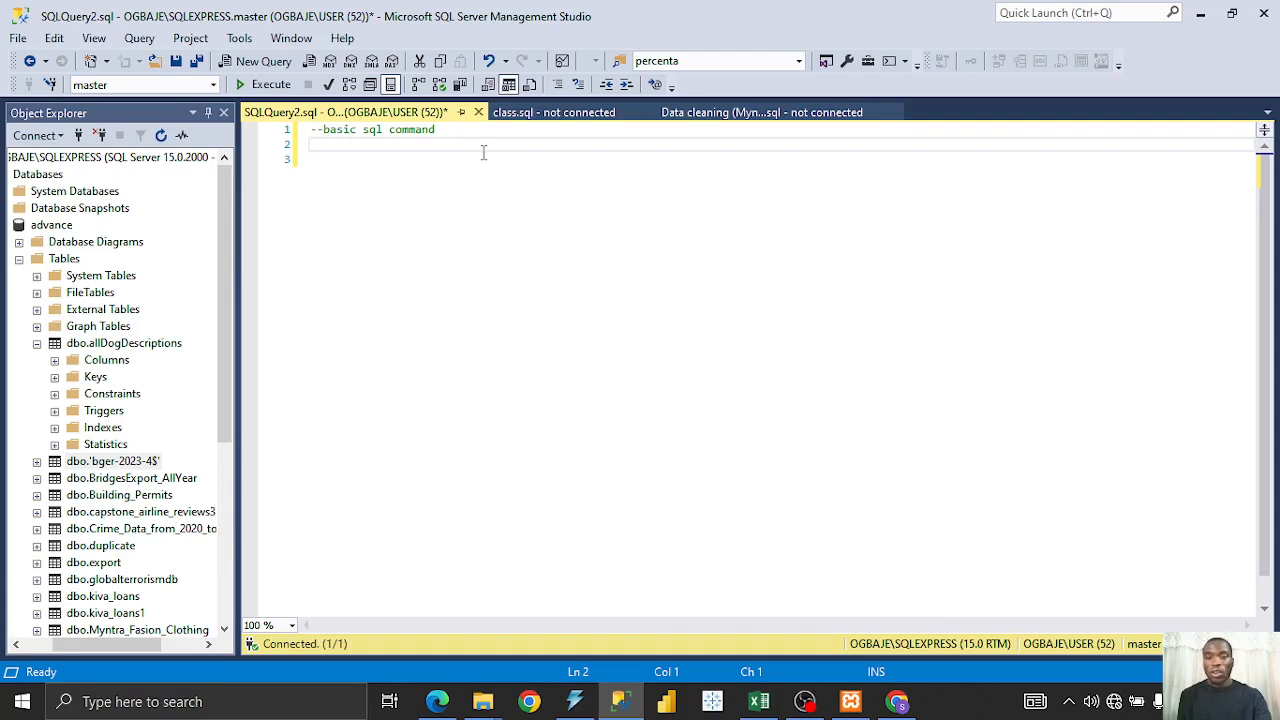
- Begin a query on line 2 with select * from
{"action": "type", "text": "select"}
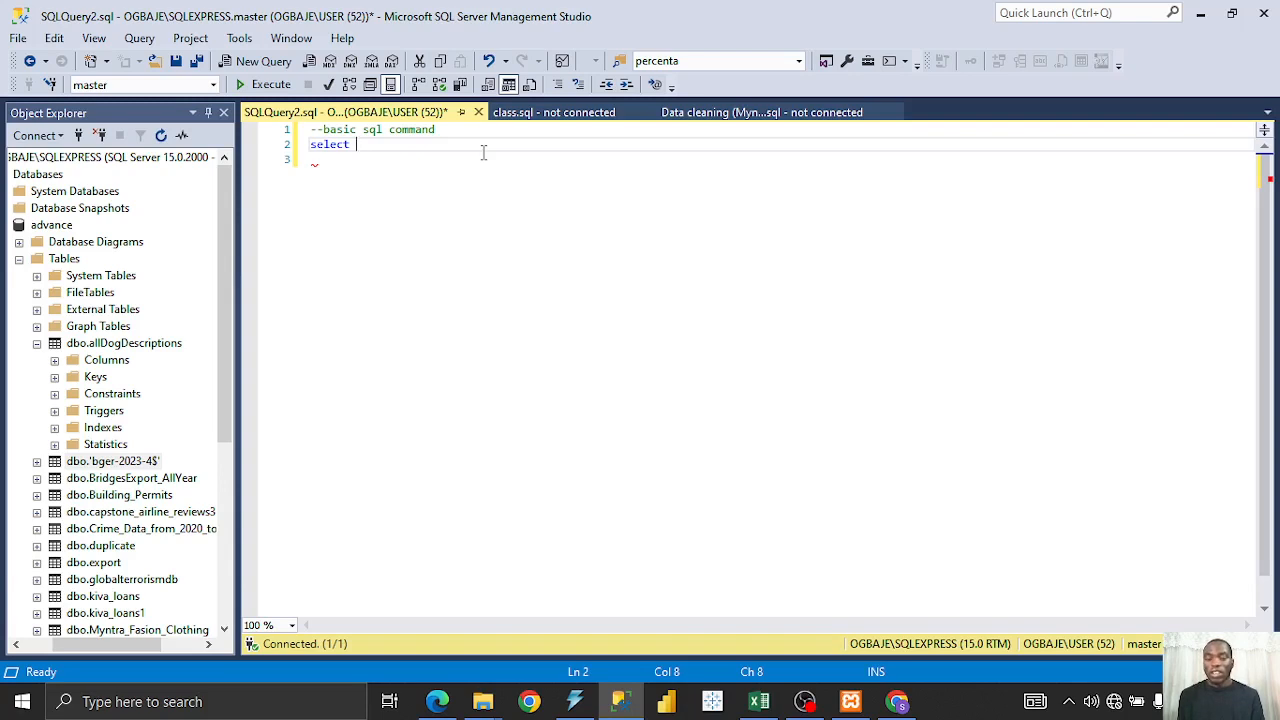
{"action": "type", "text": "*"}
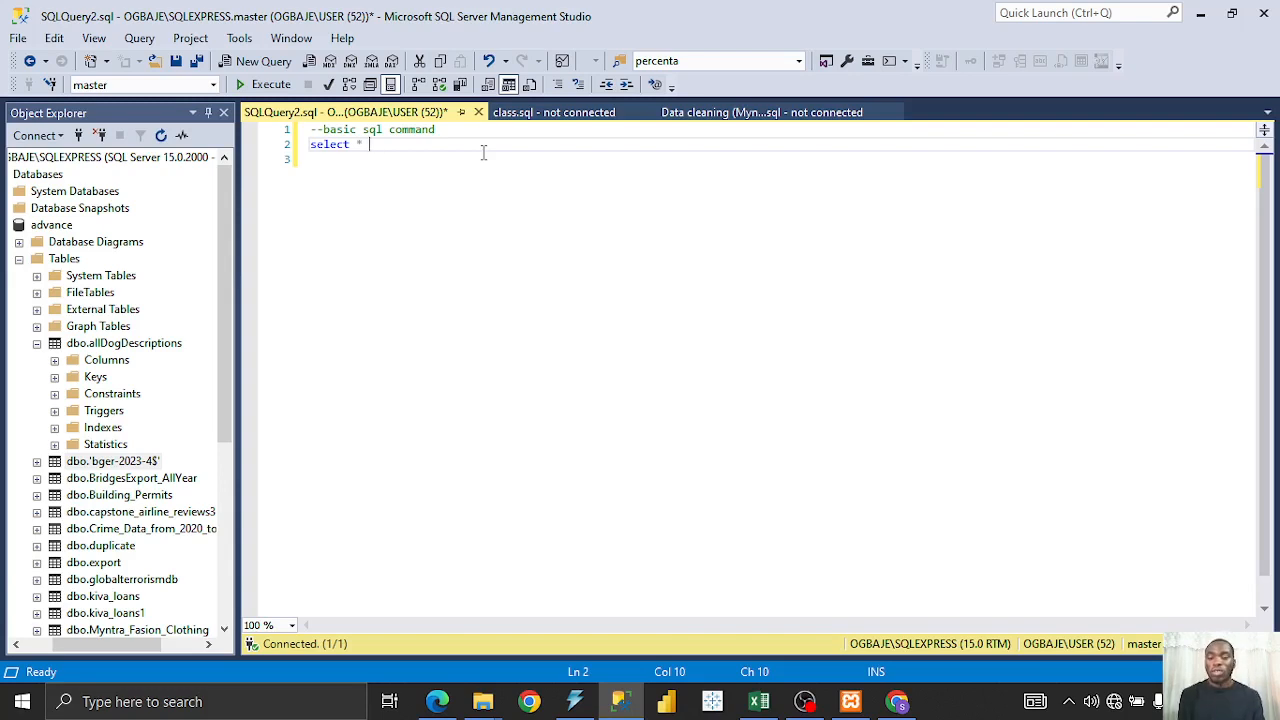
{"action": "type", "text": "from"}
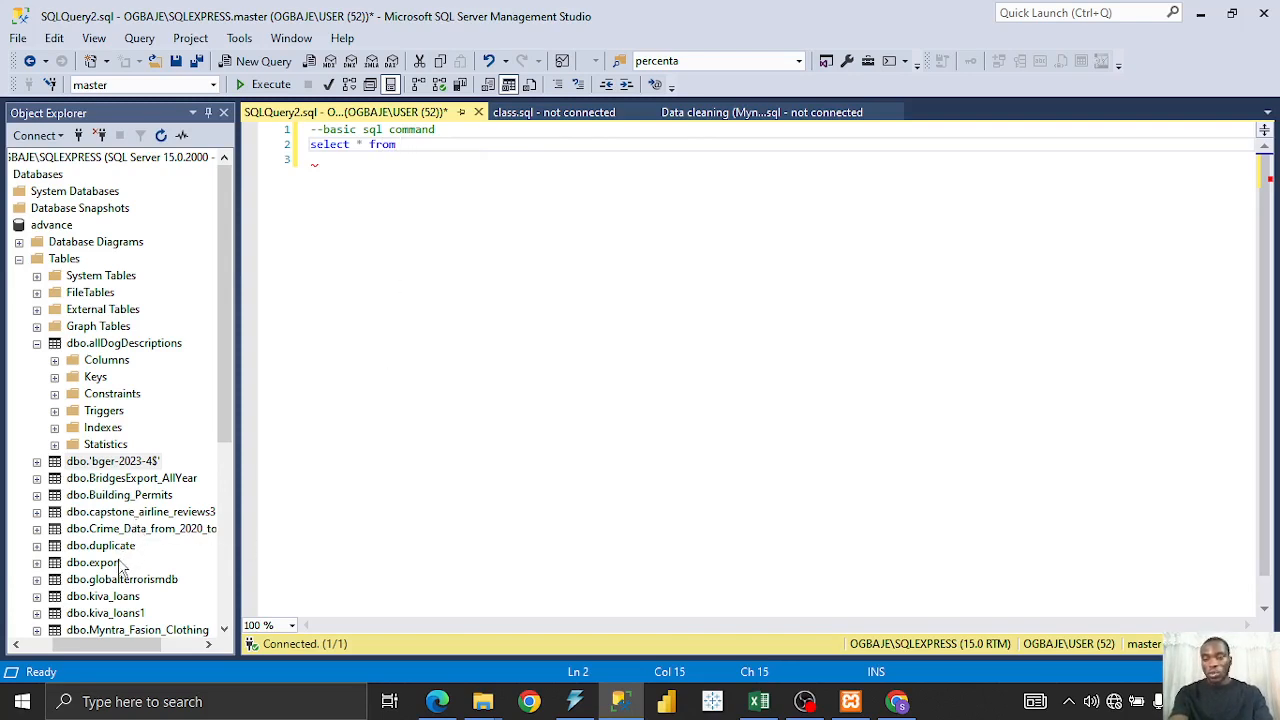
- Copy the table name Crime_Data_from_2020_to_Present from the advance database's tables and paste it after from on line 2
{"action": "scroll", "coordinate": [84, 580], "scroll_direction": "down", "scroll_amount": 1}
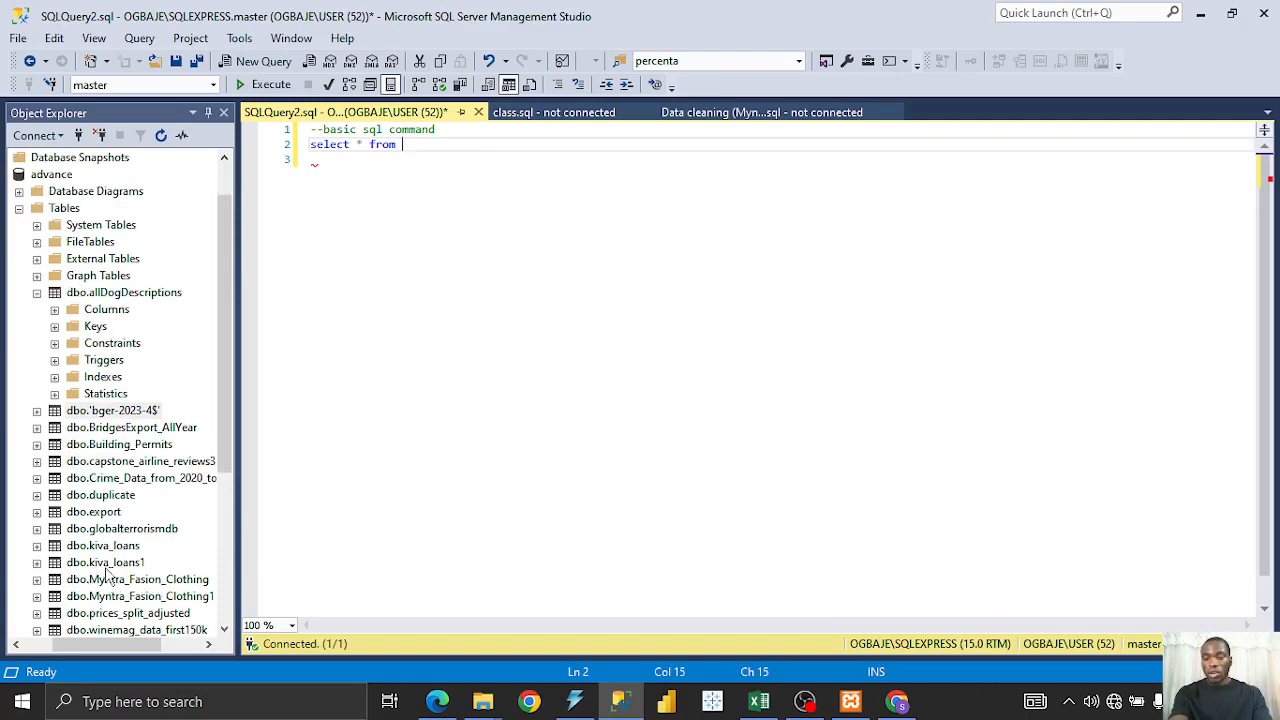
{"action": "scroll", "coordinate": [104, 578], "scroll_direction": "down", "scroll_amount": 3}
{"action": "scroll", "coordinate": [103, 530], "scroll_direction": "up", "scroll_amount": 2}
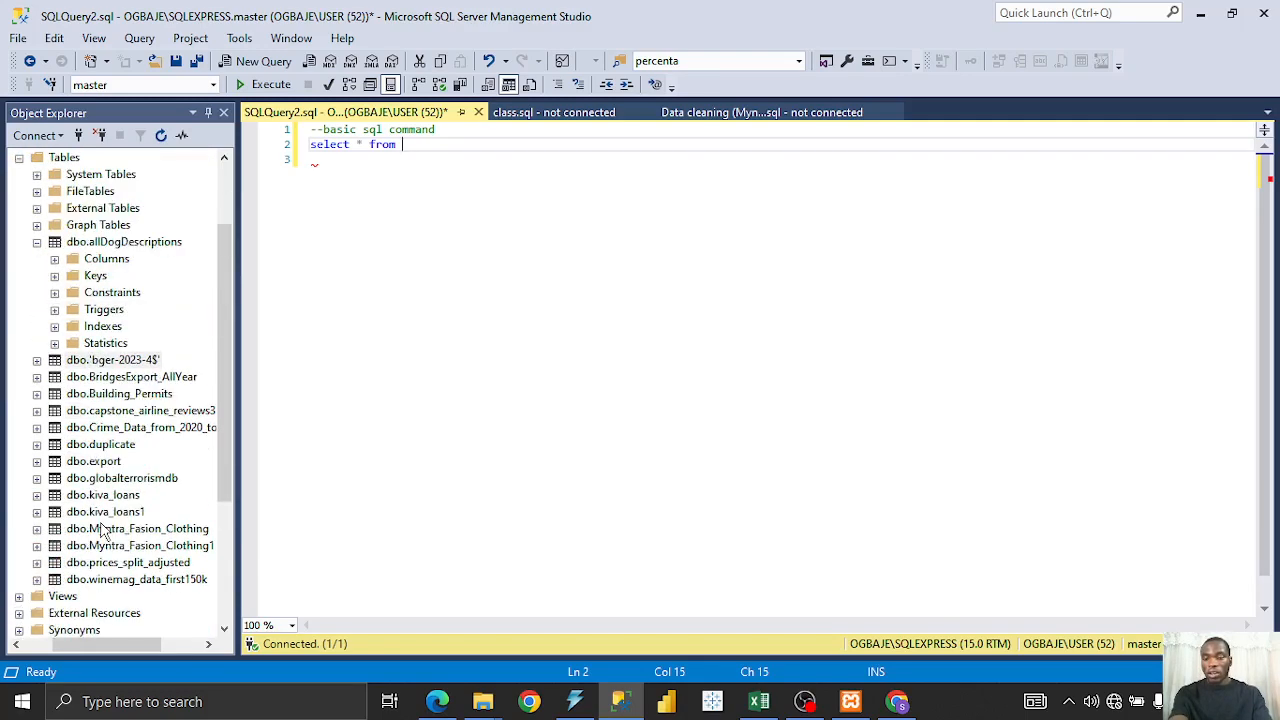
{"action": "left_click", "coordinate": [116, 496]}
{"action": "scroll", "coordinate": [118, 500], "scroll_direction": "up", "scroll_amount": 1}
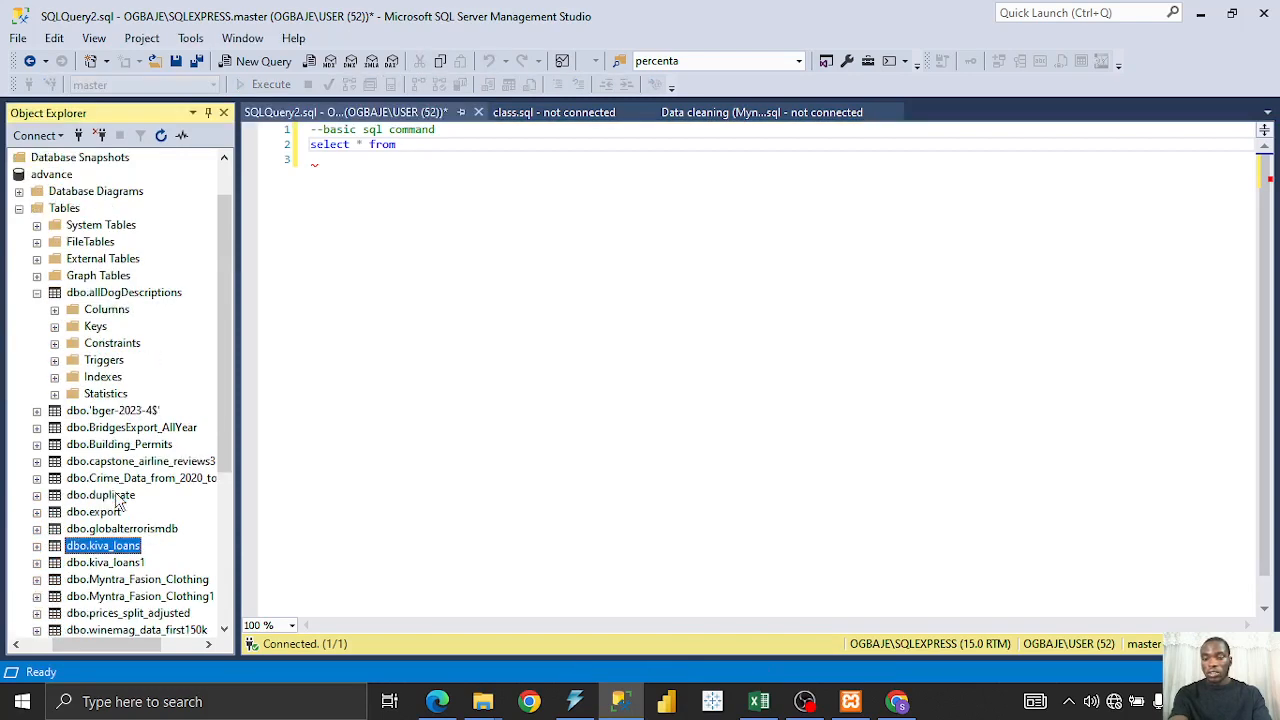
{"action": "left_click", "coordinate": [151, 480]}
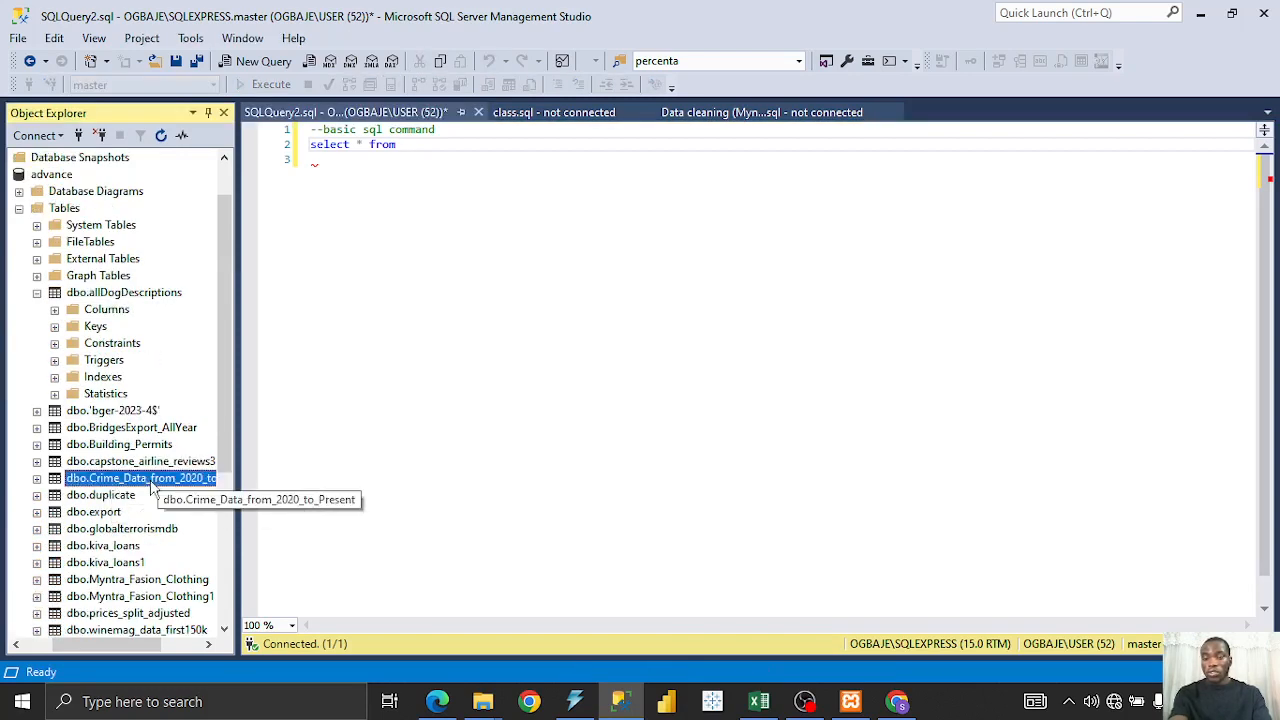
{"action": "left_click", "coordinate": [151, 480]}
{"action": "key", "text": "ctrl+c"}
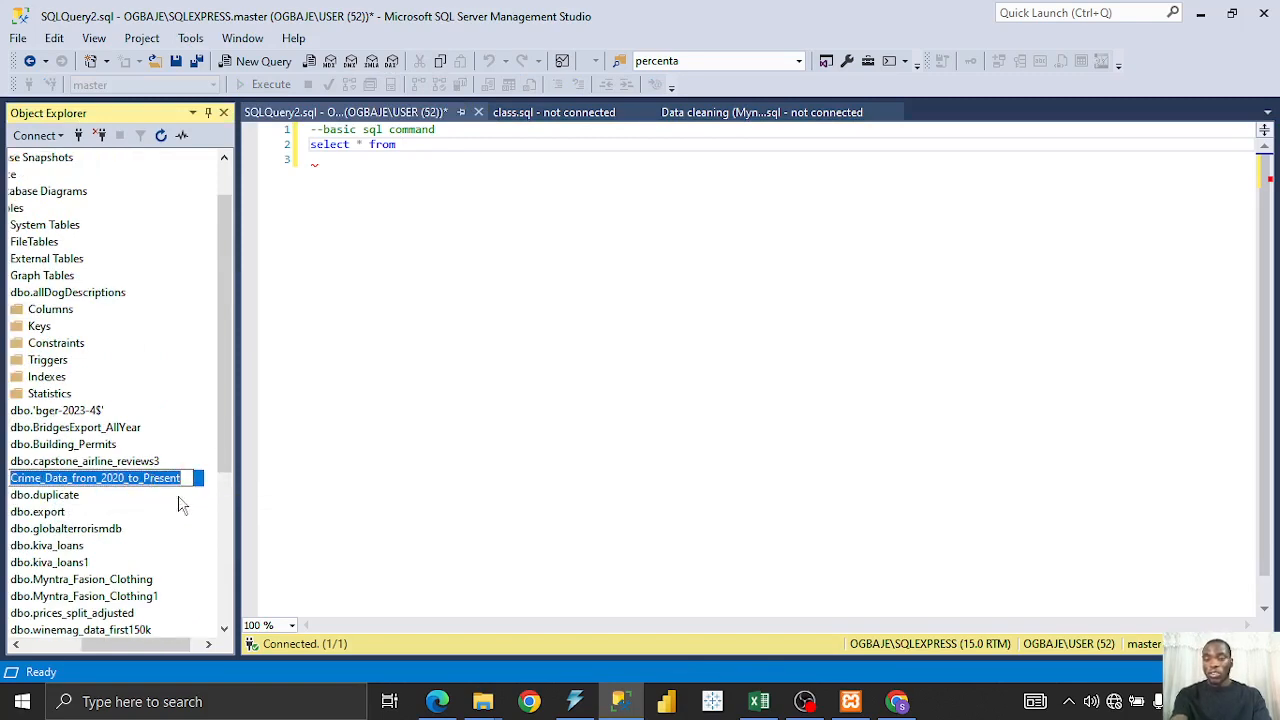
{"action": "left_click", "coordinate": [317, 301]}
{"action": "left_click", "coordinate": [422, 144]}
{"action": "key", "text": "ctrl+v"}
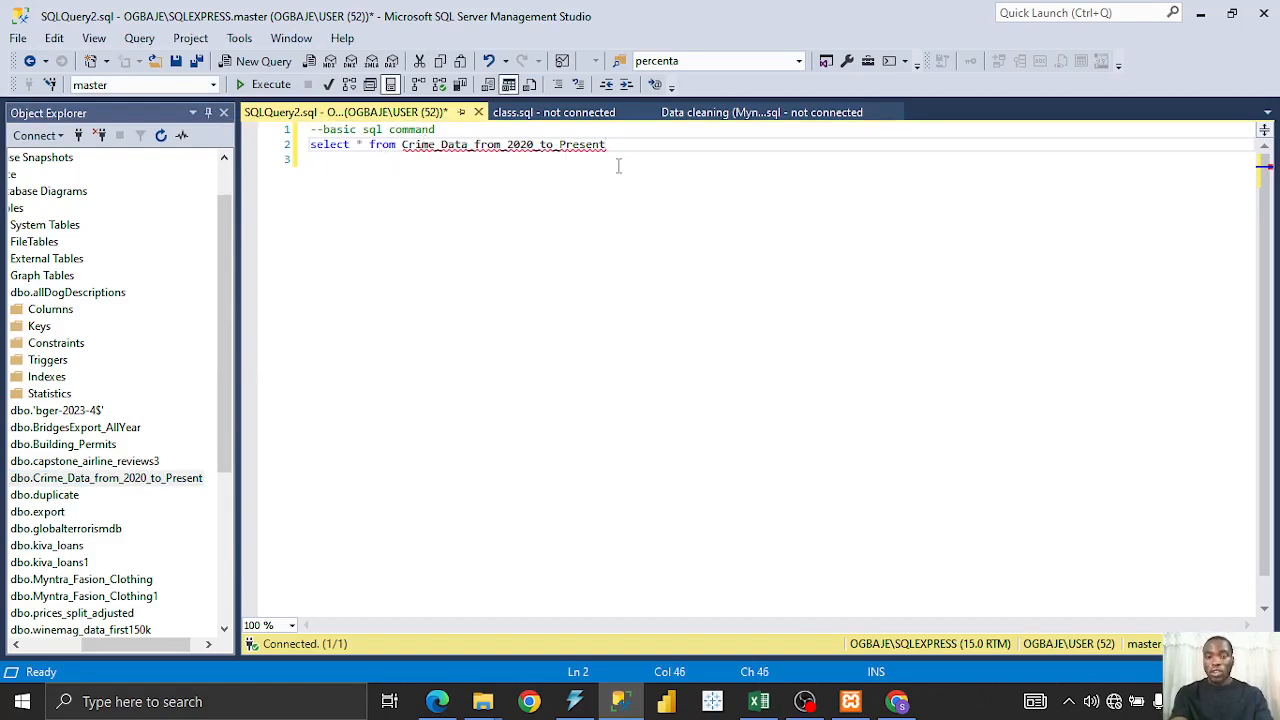
- Try to run the comment and select query against master, and check the list of available databases
{"action": "left_click_drag", "start_coordinate": [648, 160], "coordinate": [305, 129]}
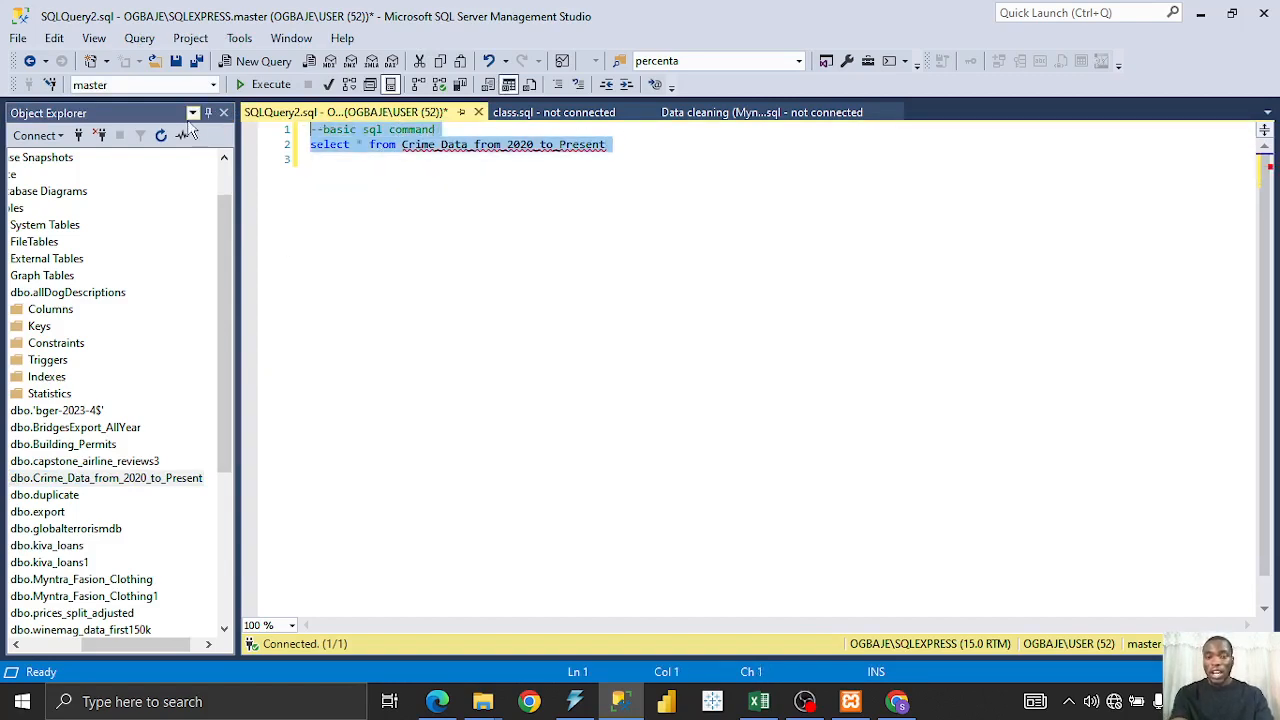
{"action": "left_click", "coordinate": [268, 88]}
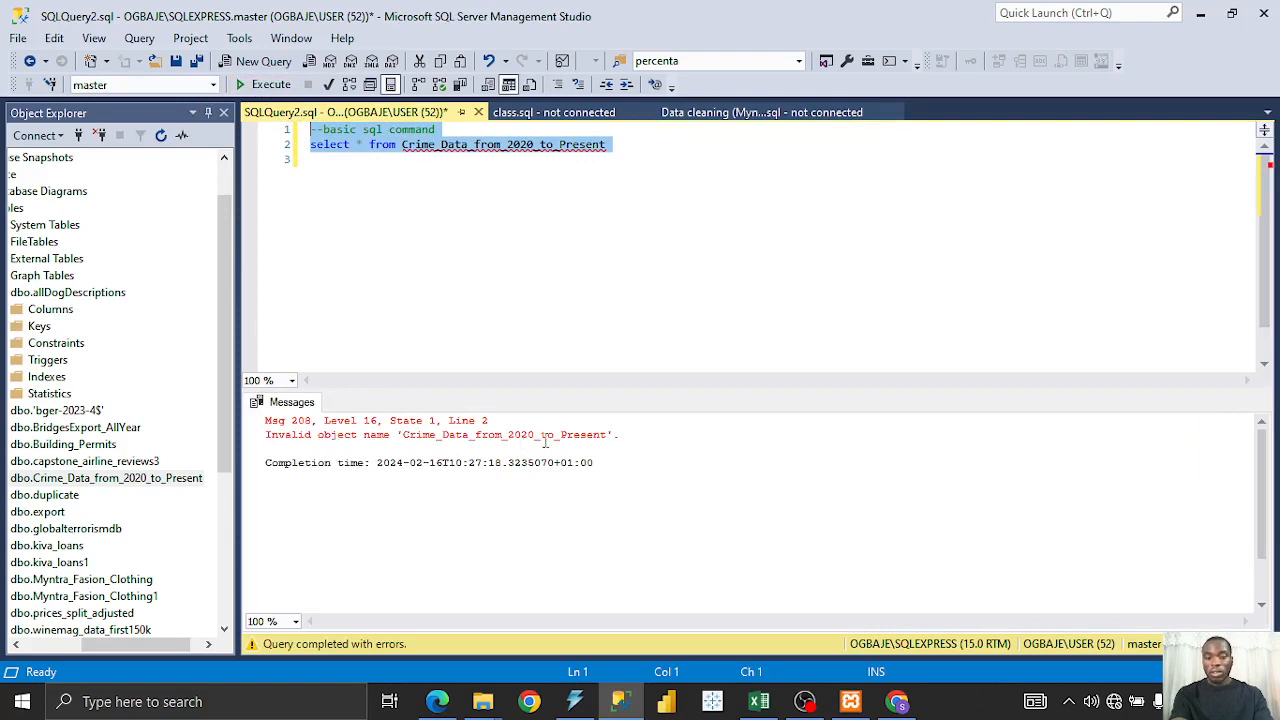
{"action": "left_click", "coordinate": [213, 85]}
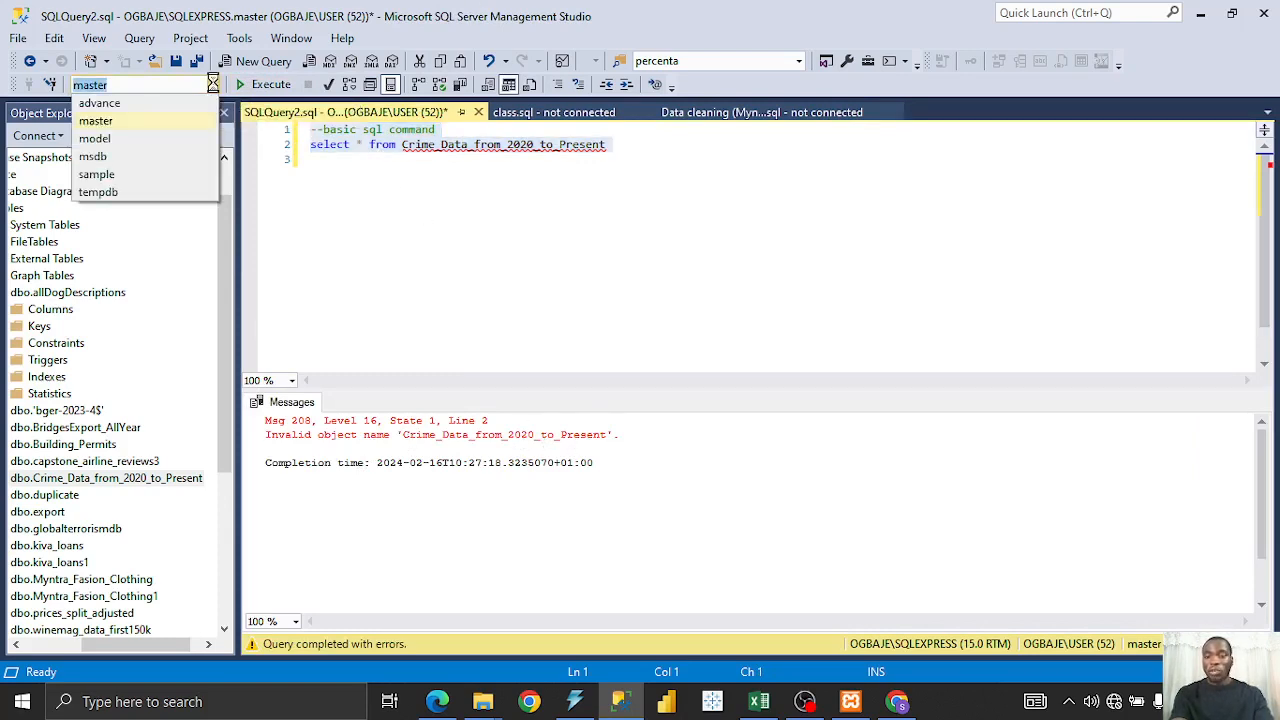
{"action": "left_click", "coordinate": [215, 86]}
- Prefix the table name on line 2 with advance.. so the query points to the advance database
{"action": "left_click", "coordinate": [402, 148]}
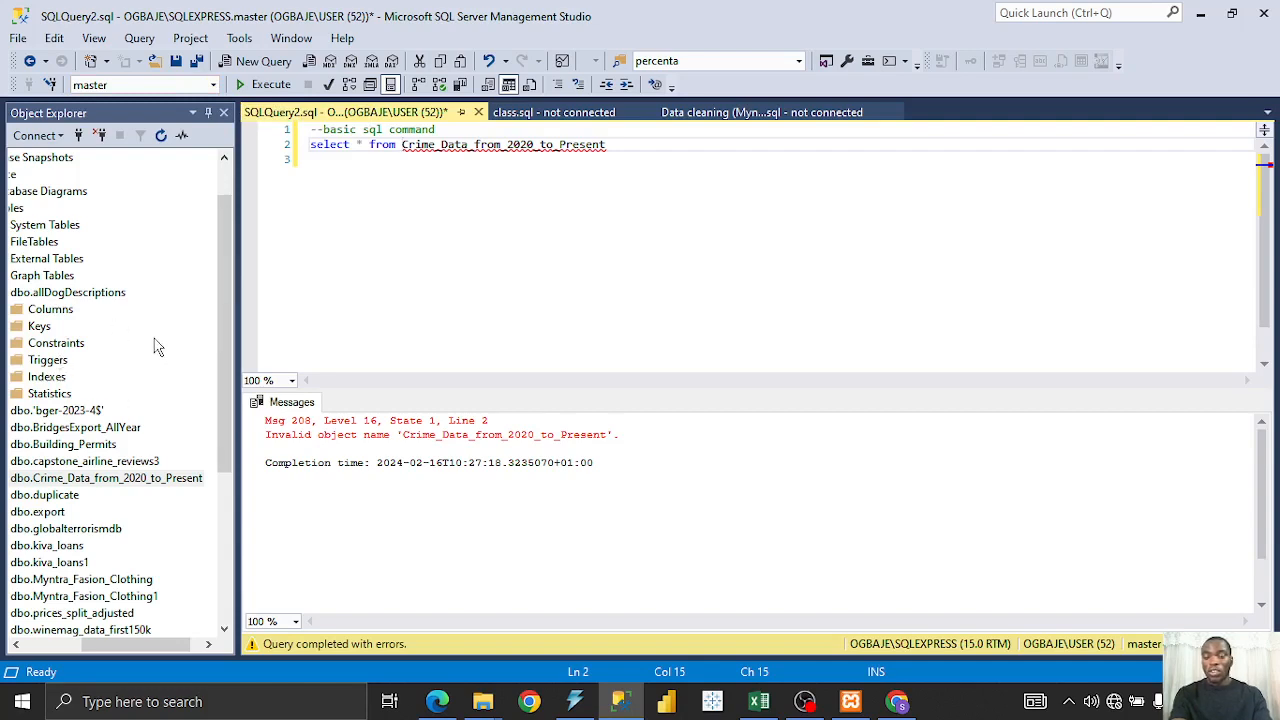
{"action": "type", "text": "ad"}
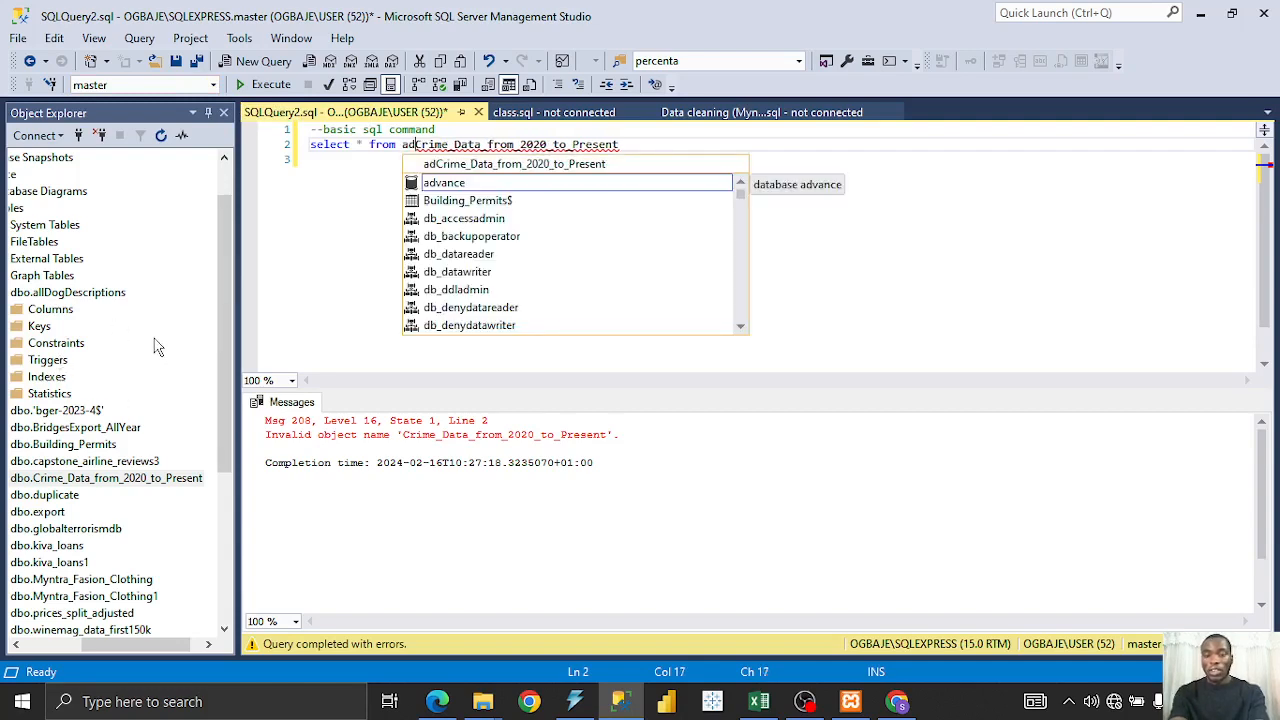
{"action": "key", "text": "Down"}
{"action": "key", "text": "Return"}
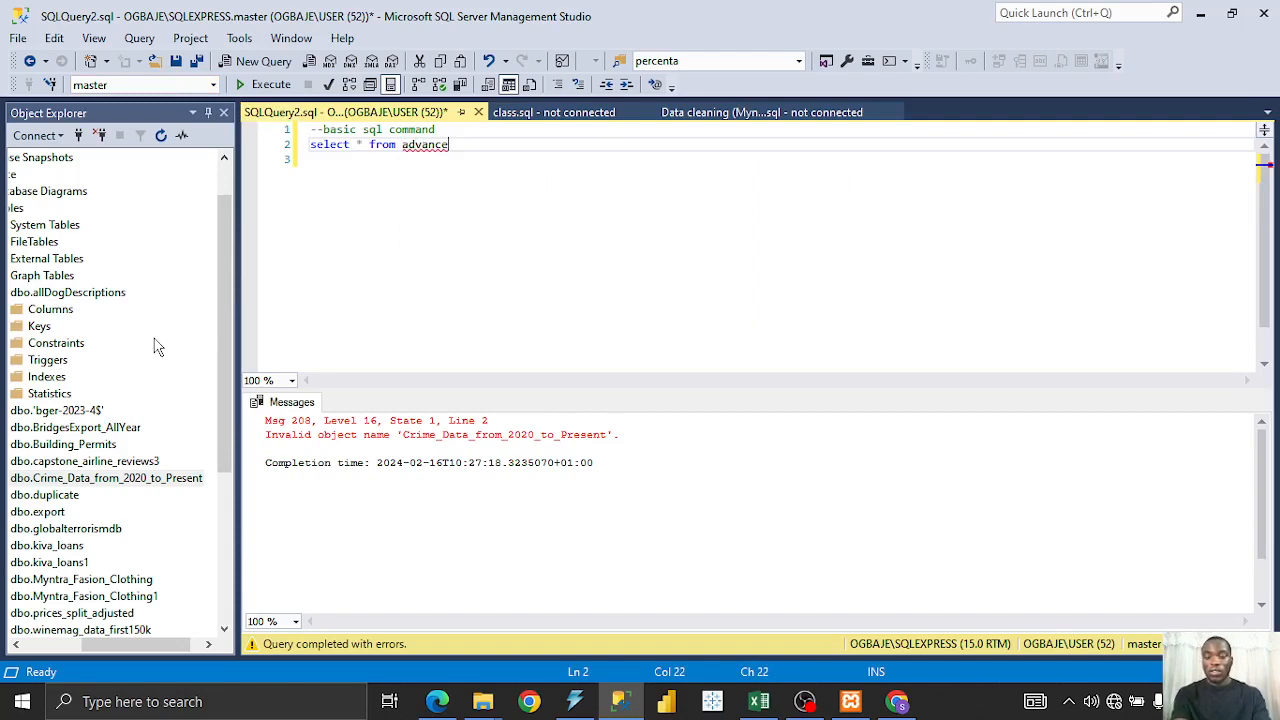
{"action": "key", "text": "ctrl+z"}
{"action": "type", "text": "va"}
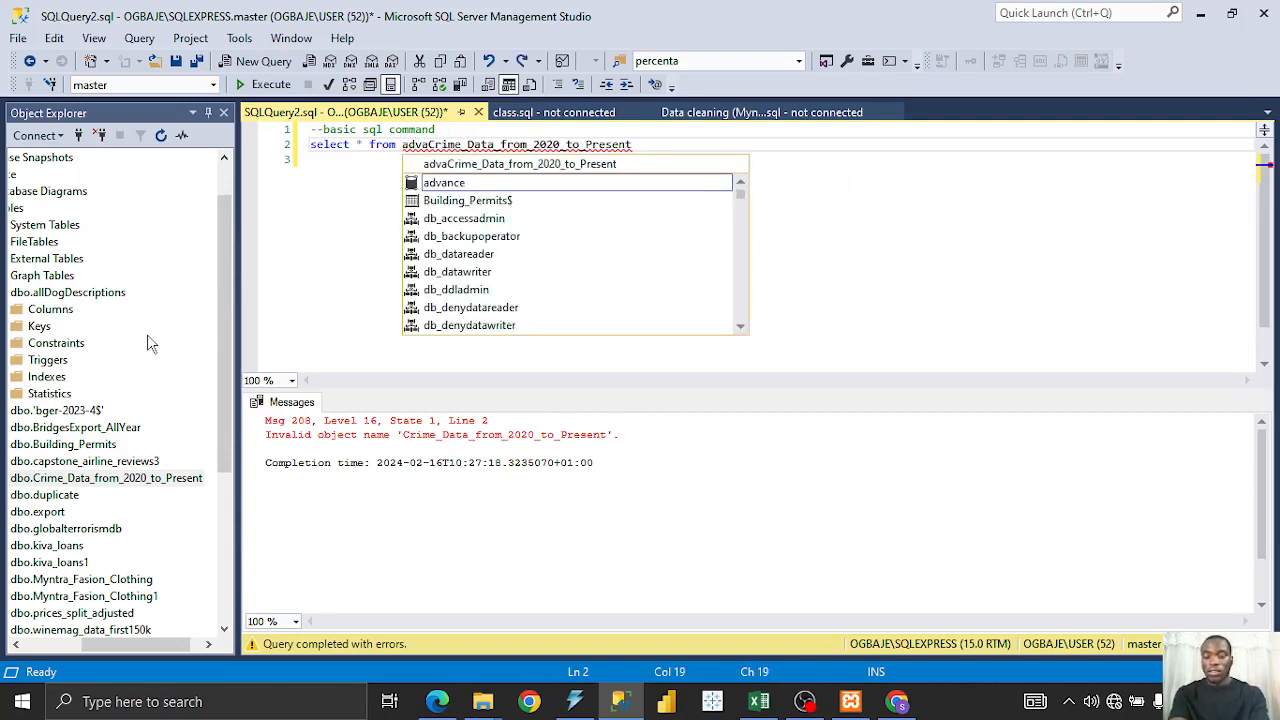
{"action": "type", "text": "nce.."}
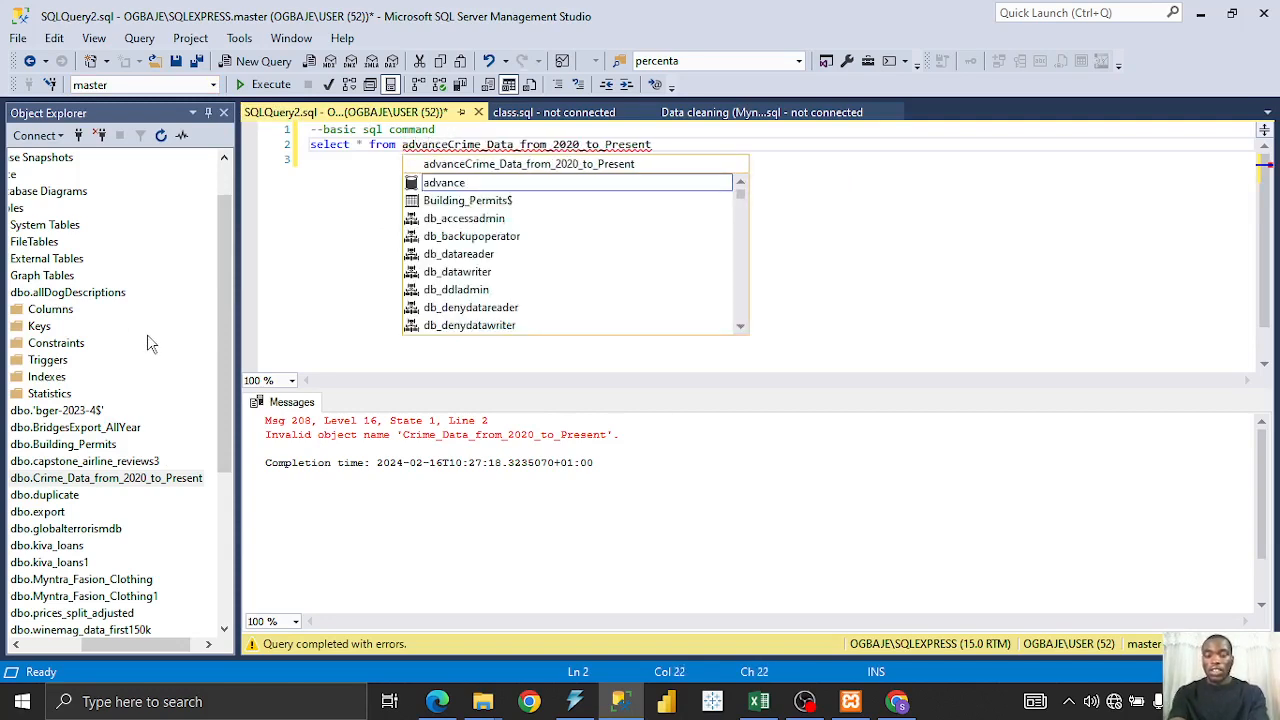
{"action": "left_click", "coordinate": [406, 222]}
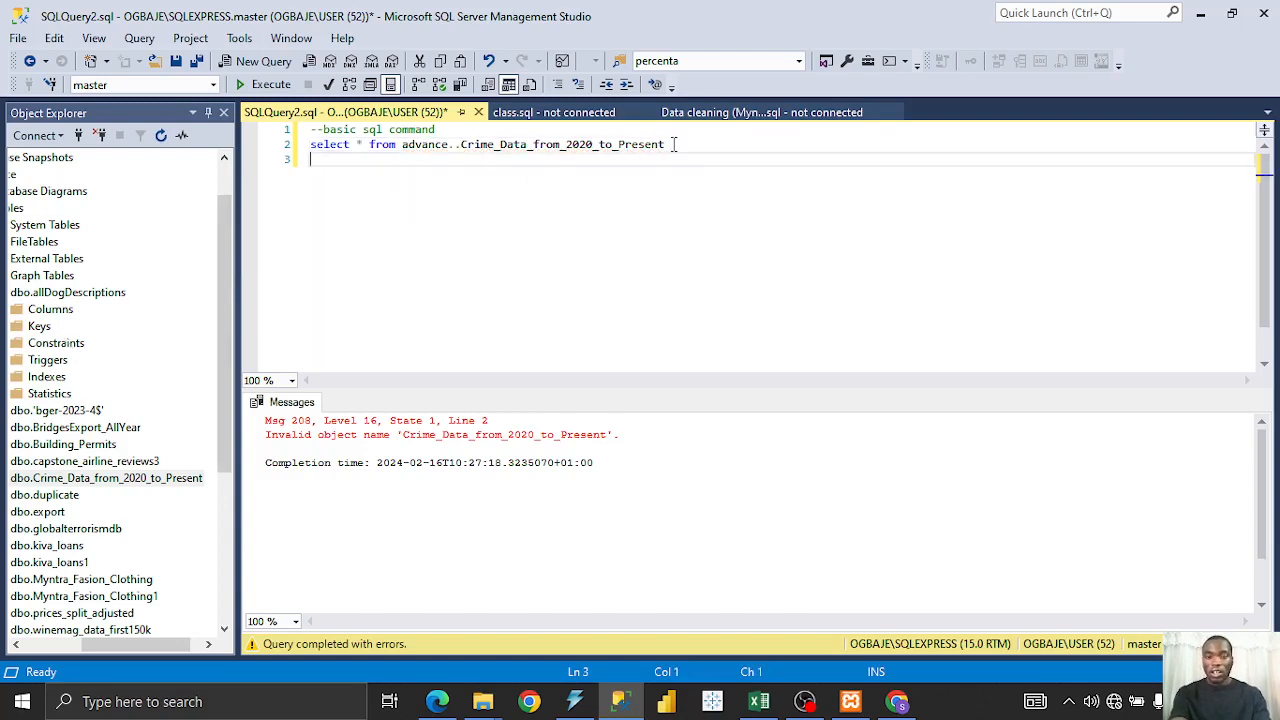
- Run only the select query on line 2 against advance..Crime_Data_from_2020_to_Present
{"action": "left_click_drag", "start_coordinate": [677, 149], "coordinate": [288, 147]}
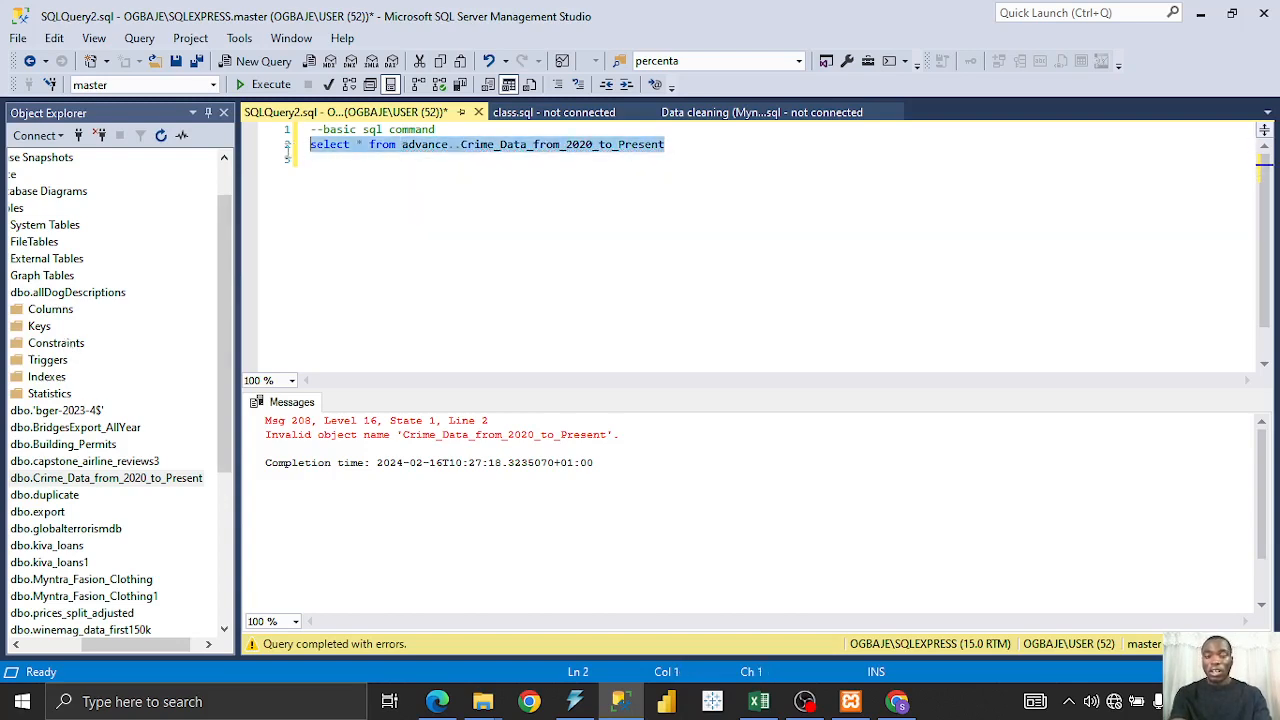
{"action": "left_click", "coordinate": [276, 87]}
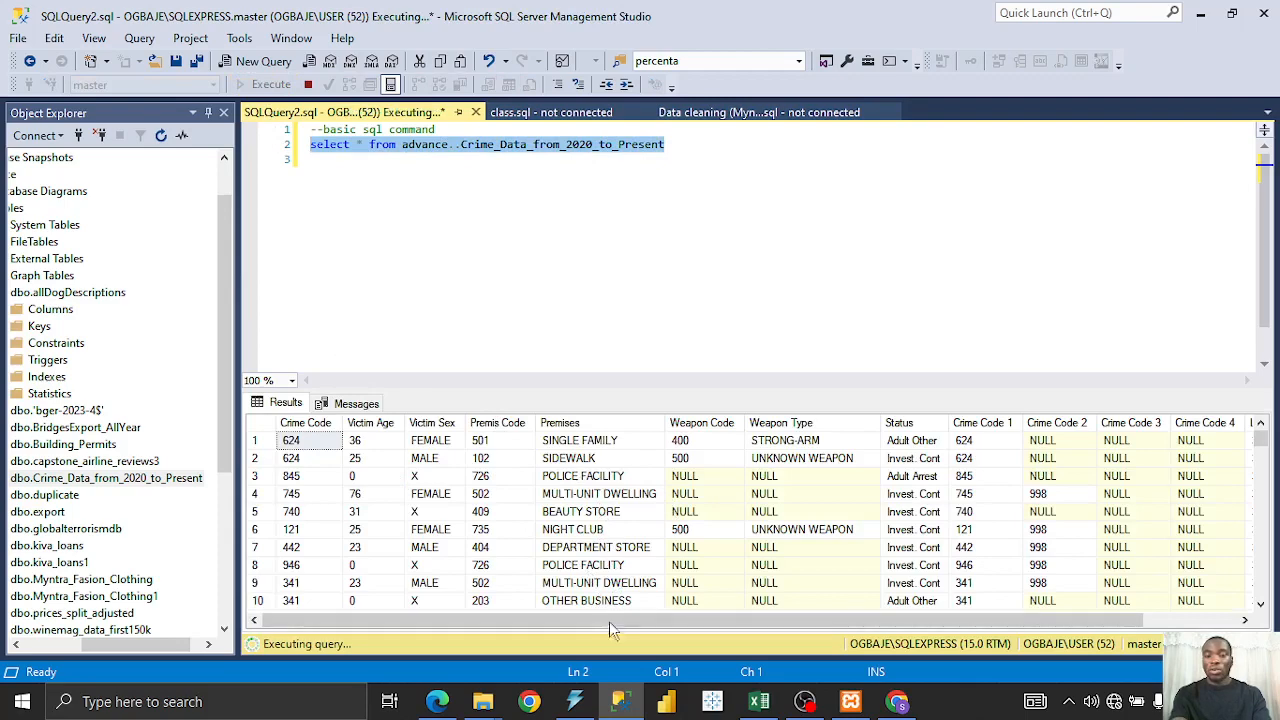
{"action": "left_click", "coordinate": [436, 220]}
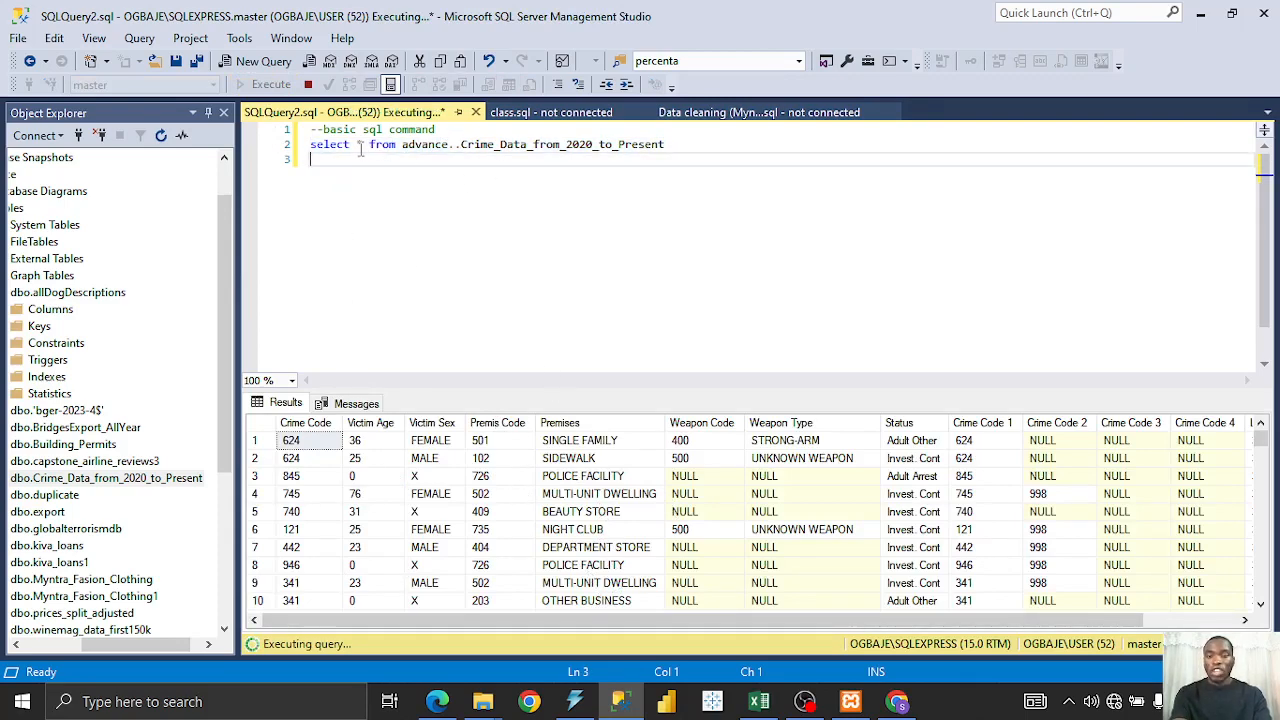
- Start a where clause on a new line 3 below the select query
{"action": "left_click", "coordinate": [675, 144]}
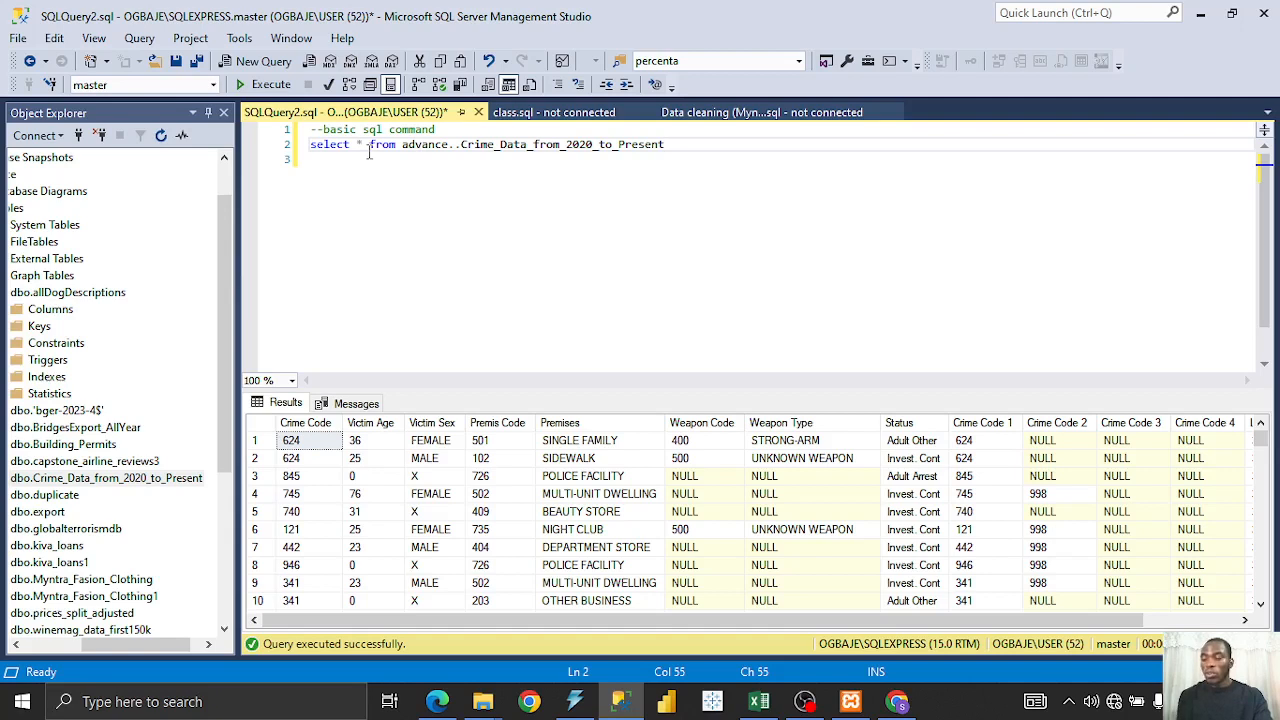
{"action": "key", "text": "Return"}
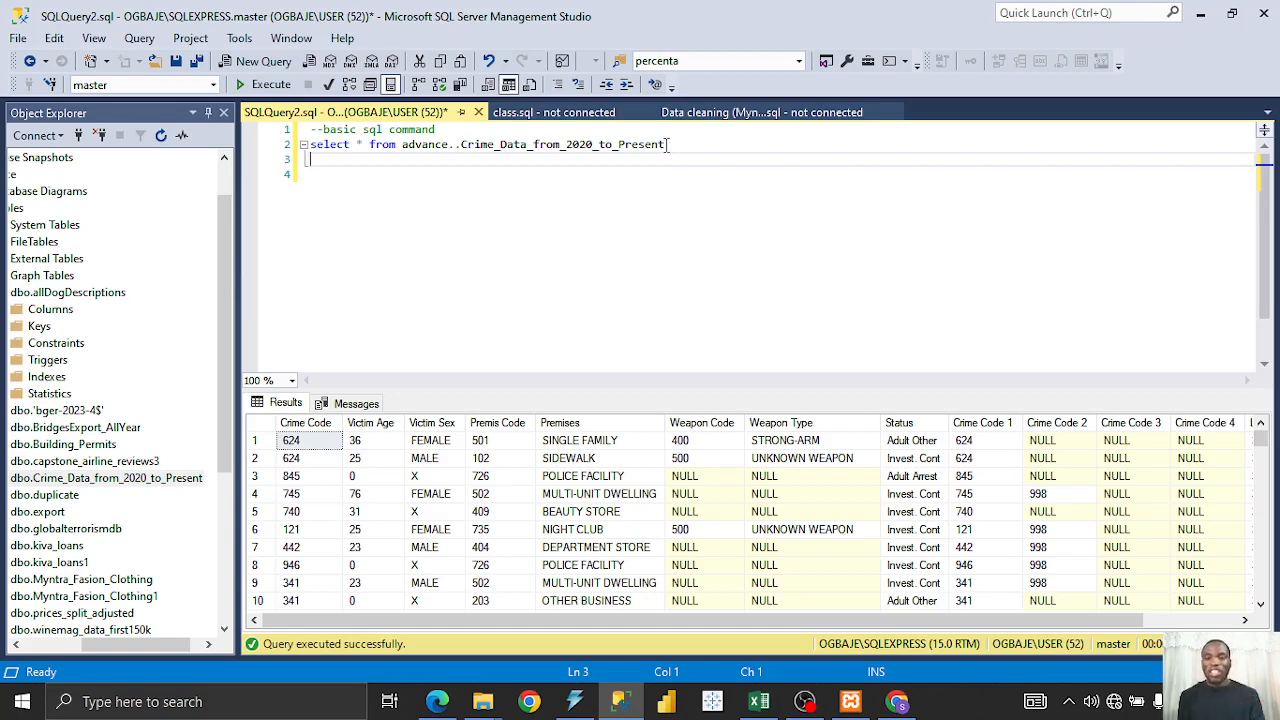
{"action": "type", "text": "where "}
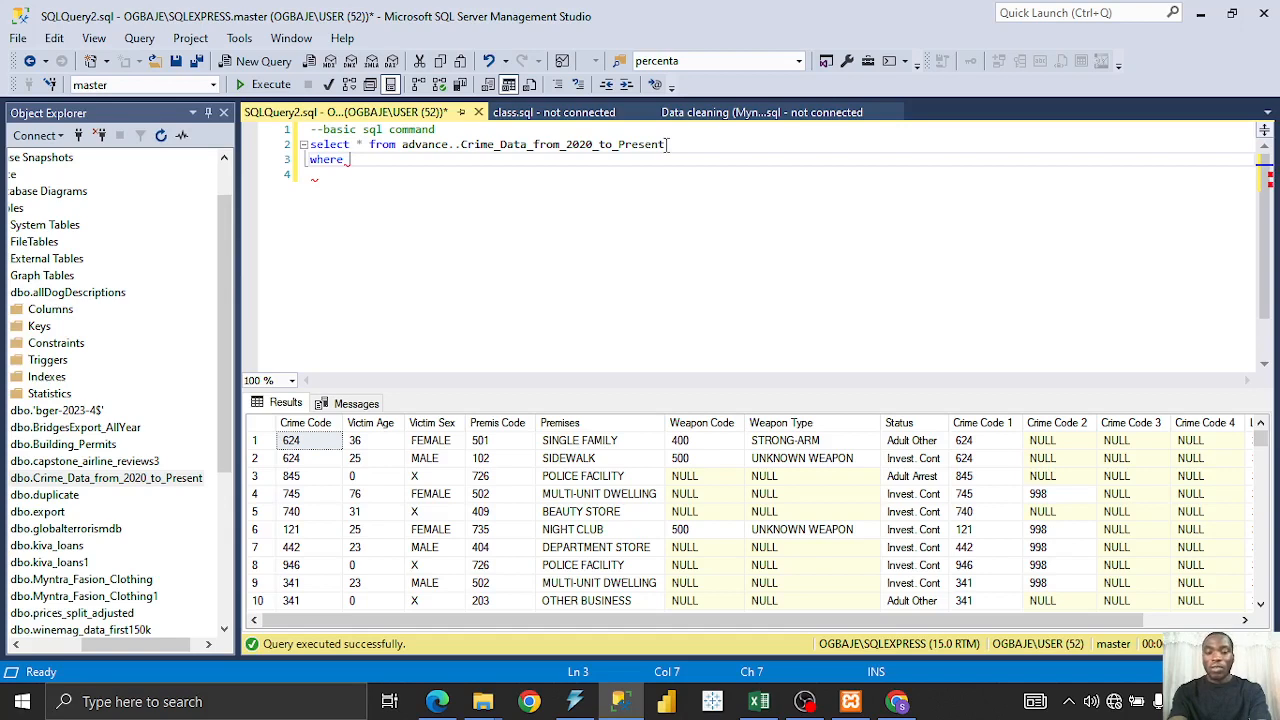
{"action": "type", "text": "vic"}
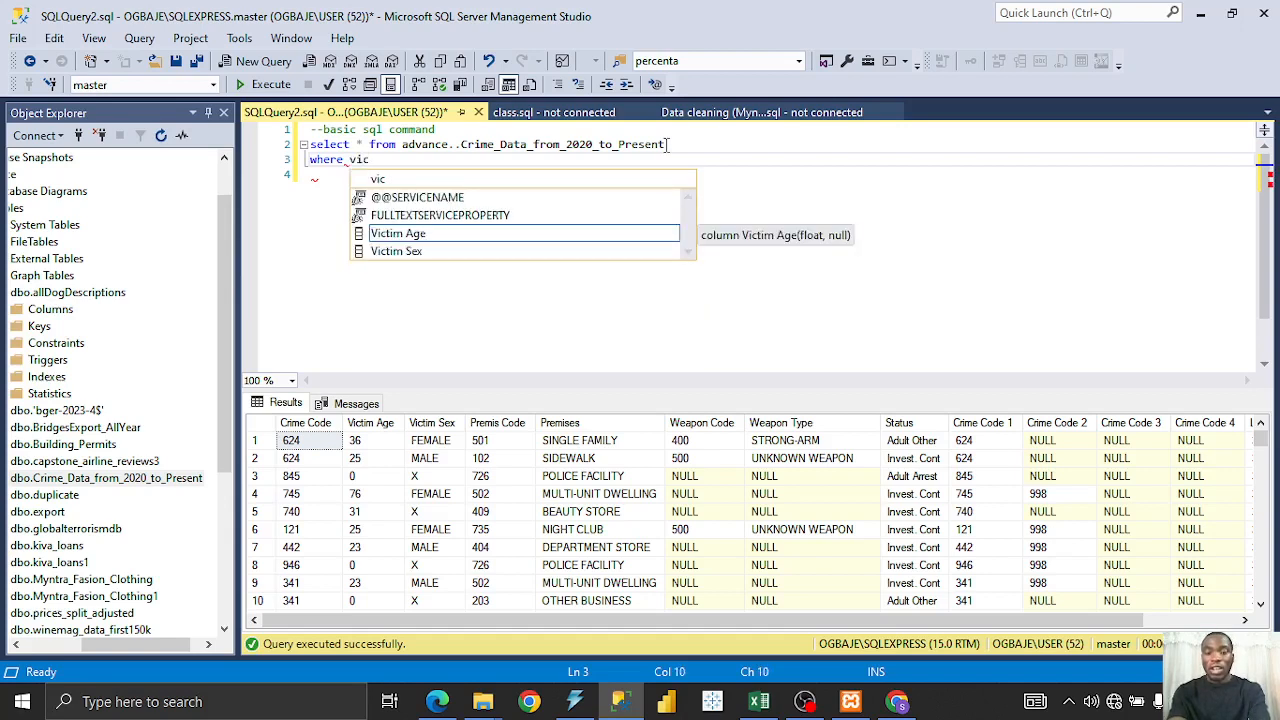
{"action": "type", "text": "im"}
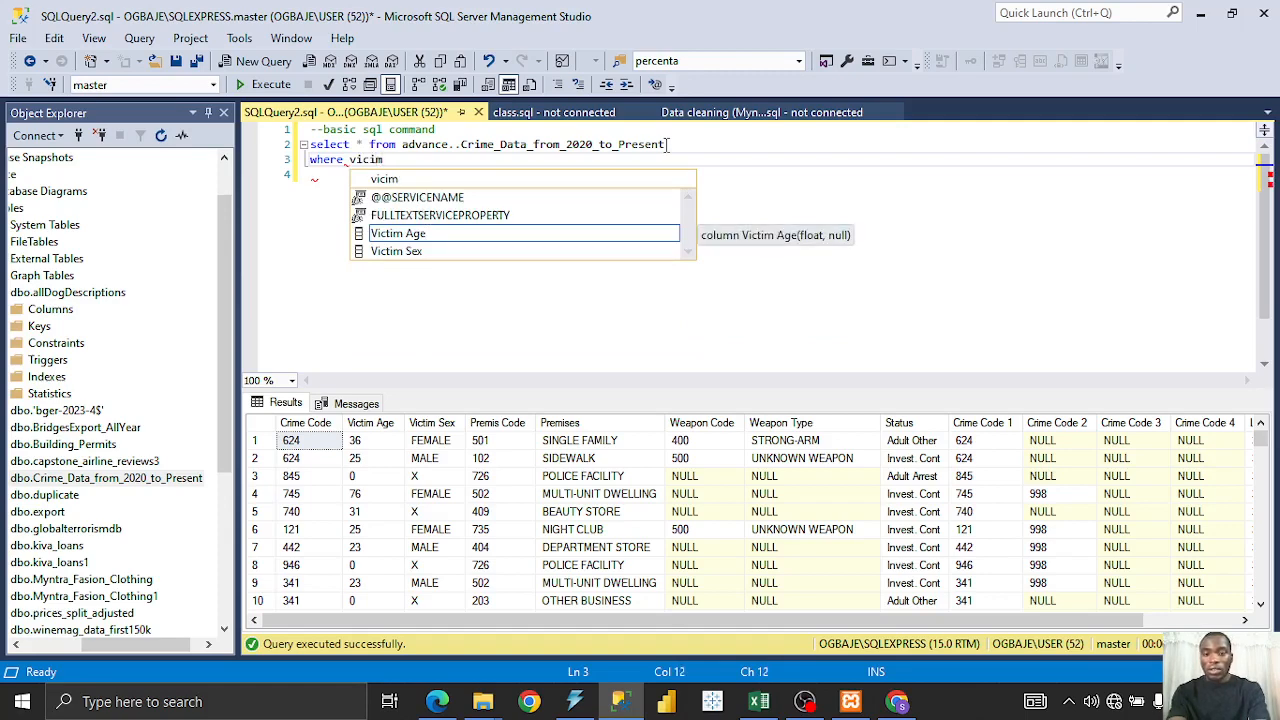
{"action": "key", "text": "BackSpace"}
{"action": "key", "text": "BackSpace"}
{"action": "key", "text": "BackSpace"}
{"action": "key", "text": "BackSpace"}
{"action": "key", "text": "BackSpace"}
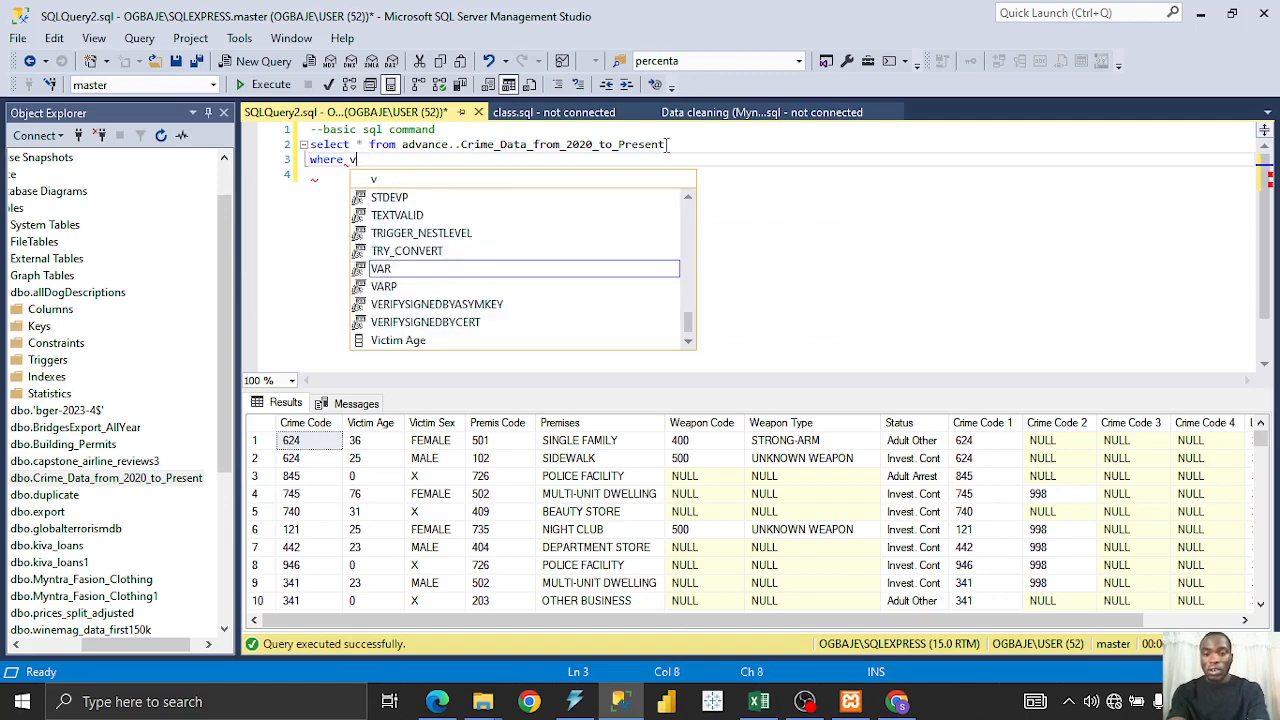
- Complete the where clause on line 3 with the condition premises = SINGLE FAMILY
{"action": "type", "text": "pre"}
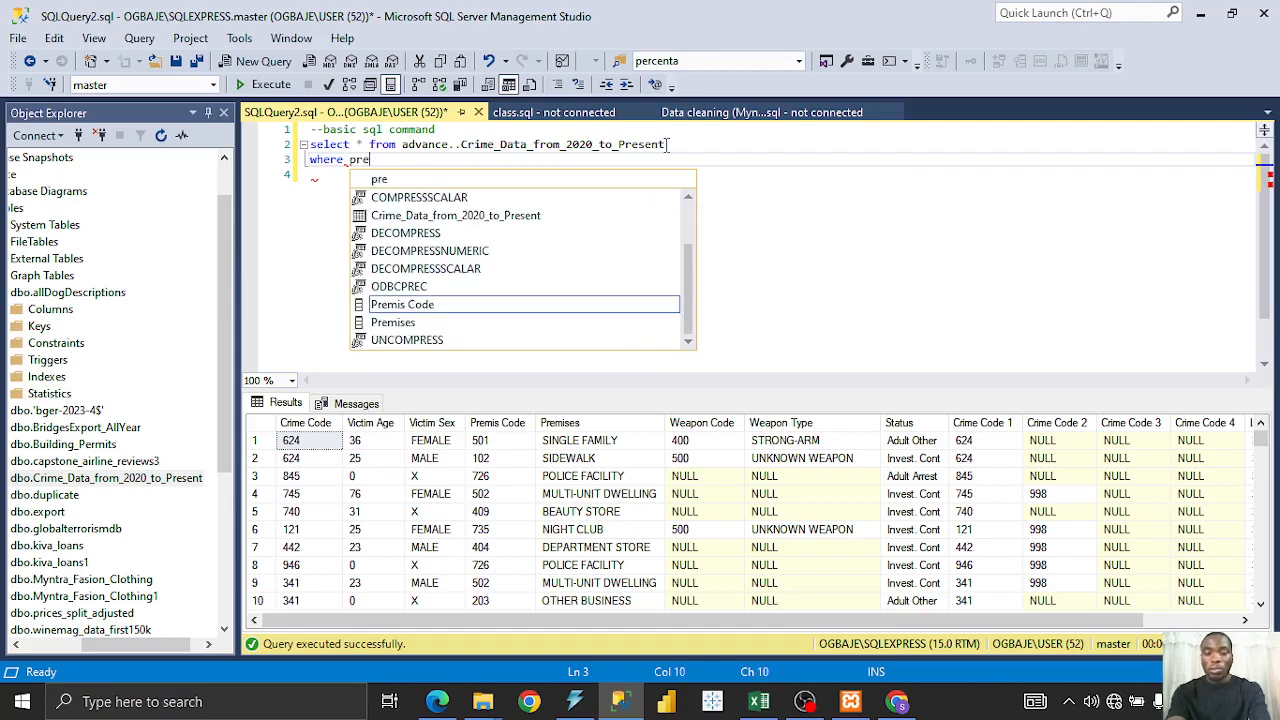
{"action": "type", "text": "mises"}
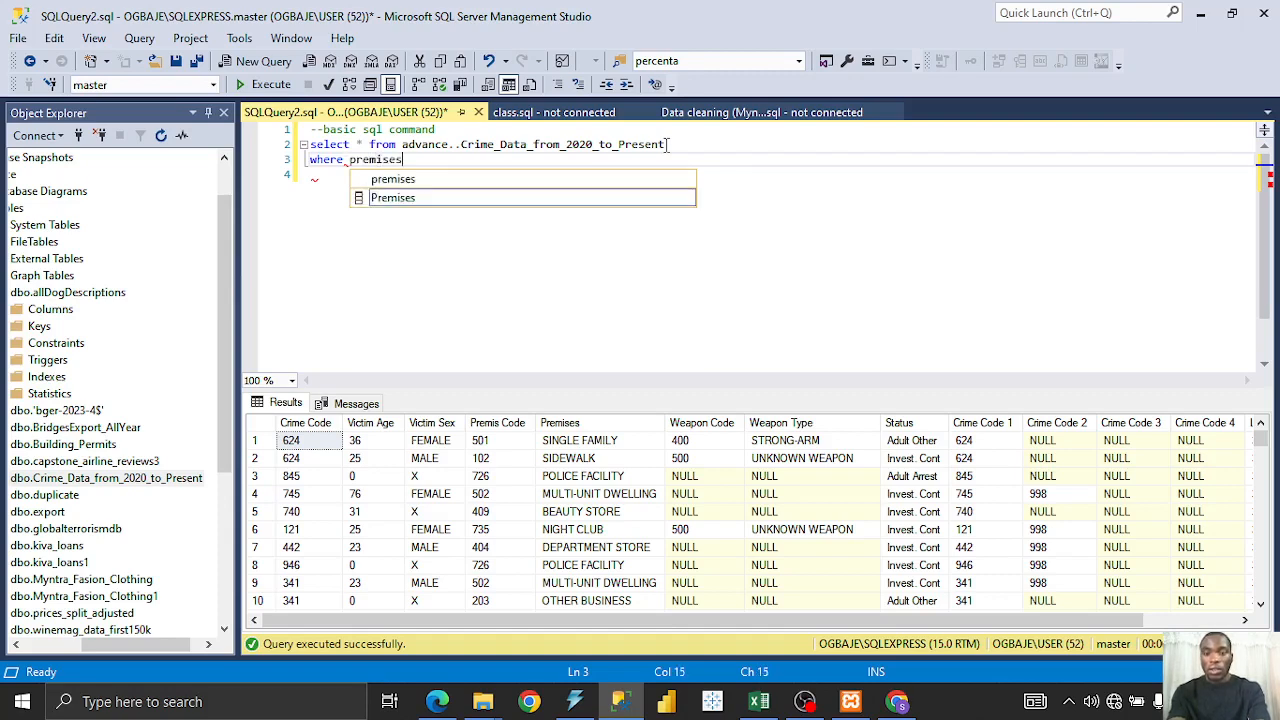
{"action": "type", "text": " = "}
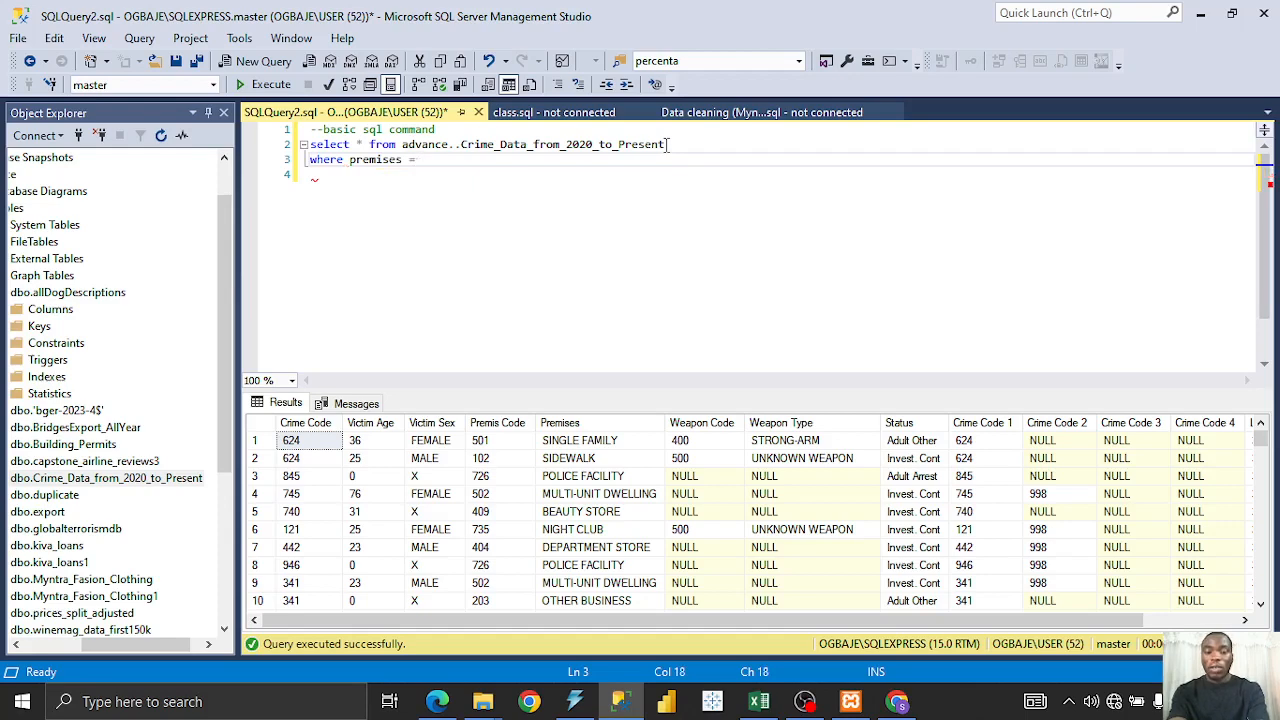
{"action": "type", "text": "SING"}
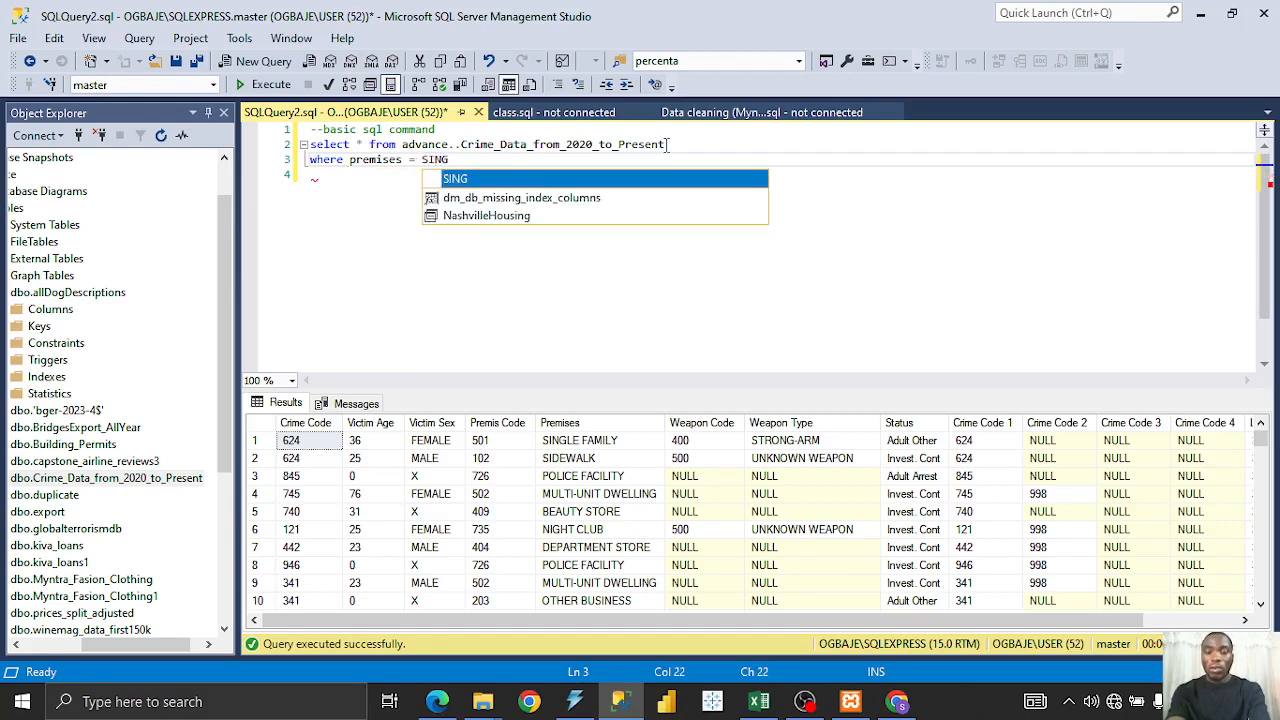
{"action": "type", "text": "LE"}
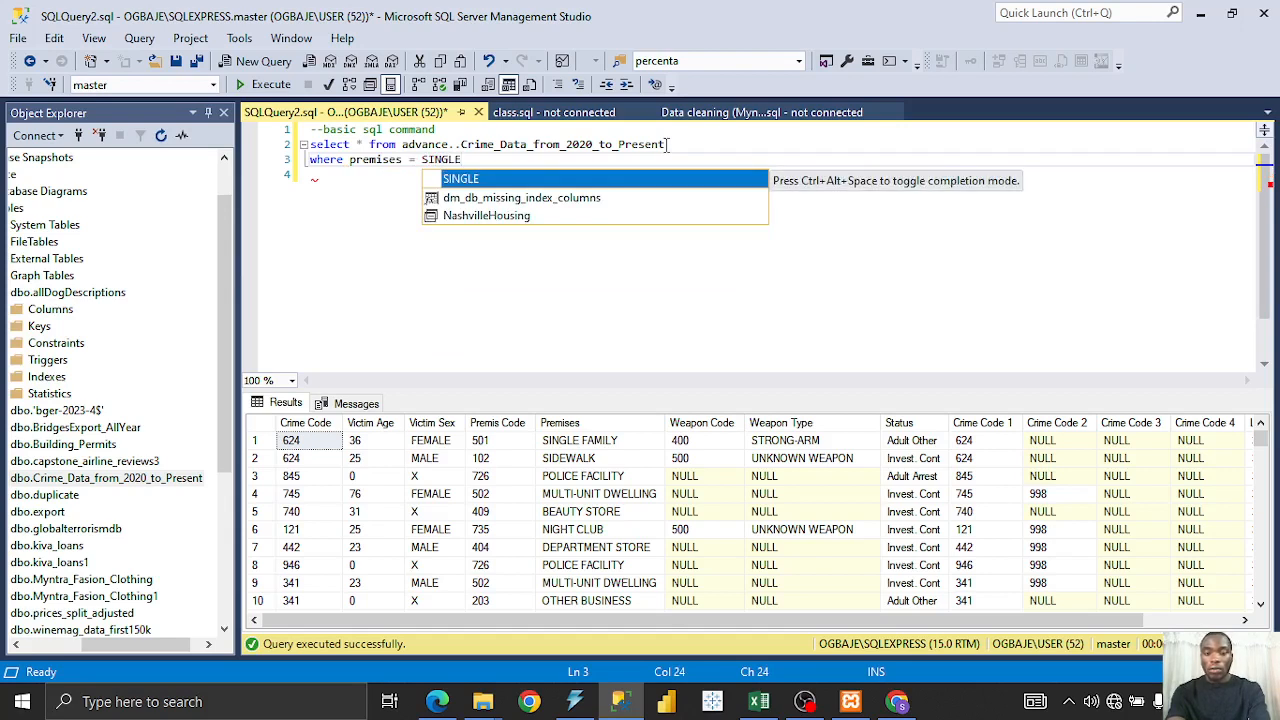
{"action": "type", "text": " FAMILYU"}
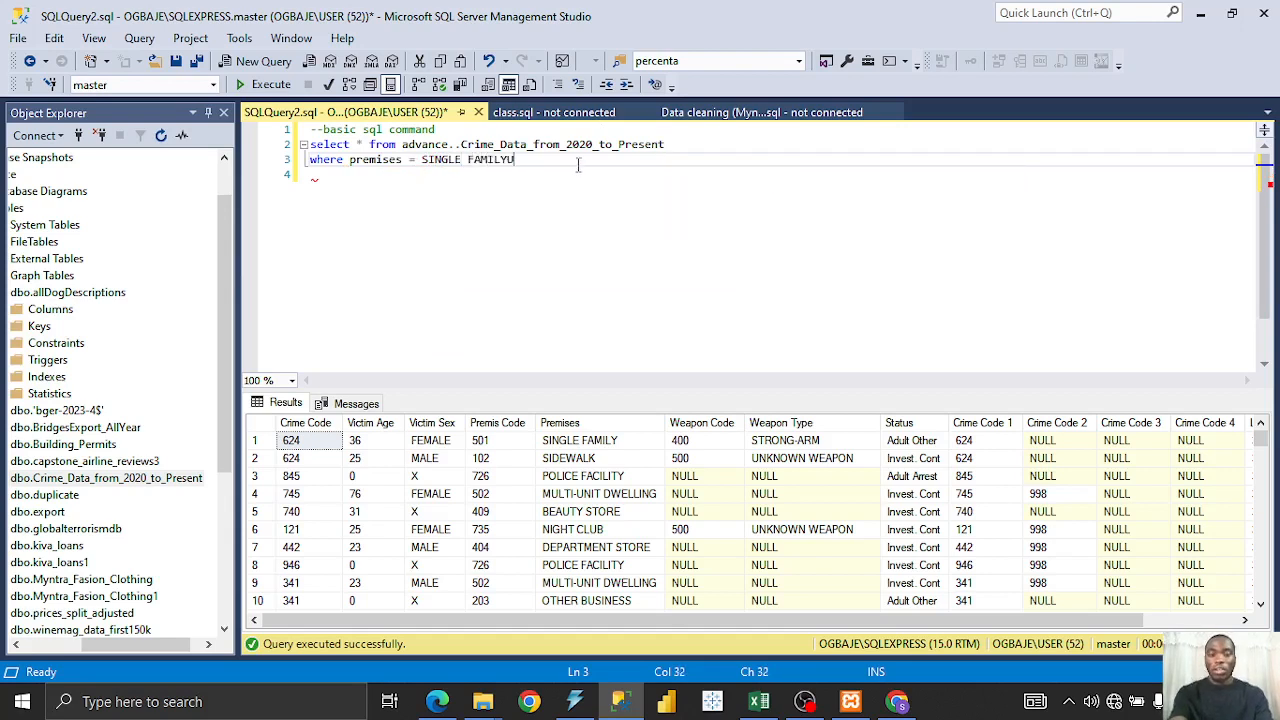
{"action": "key", "text": "BackSpace"}
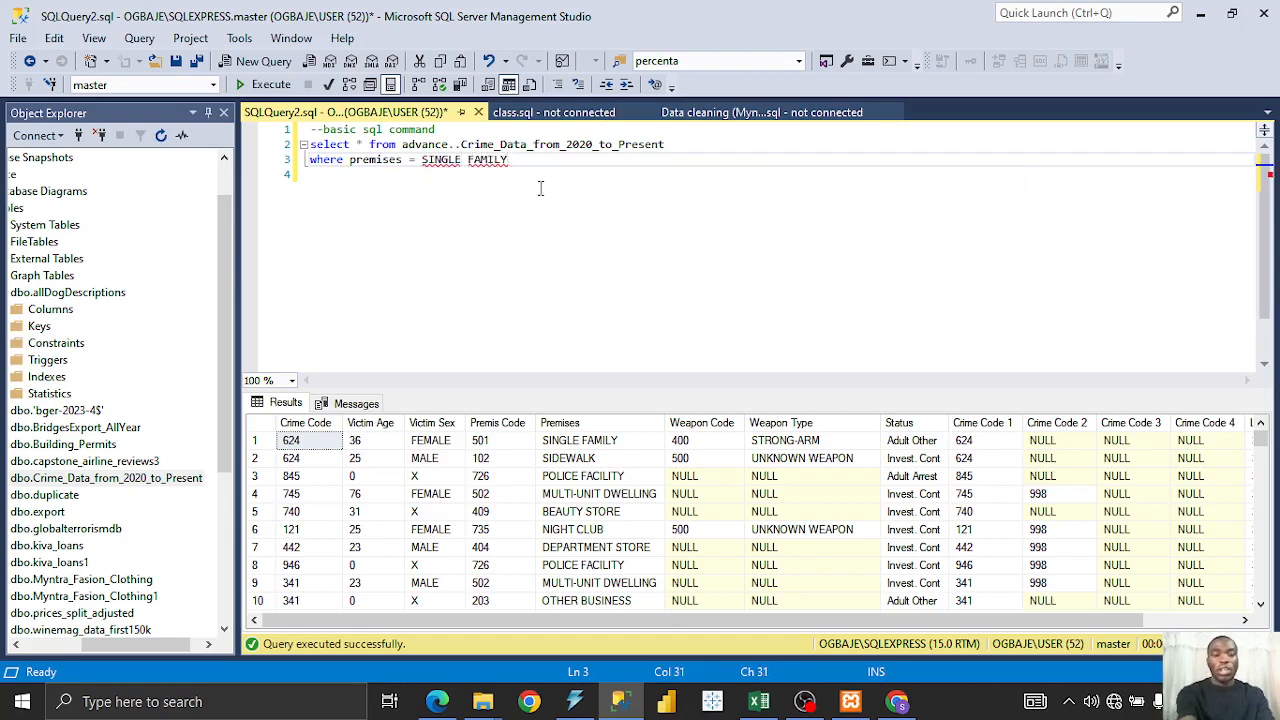
- Enclose SINGLE FAMILY in single quotes so the where condition compares premises with a text value
{"action": "left_click", "coordinate": [421, 160]}
{"action": "type", "text": "'"}
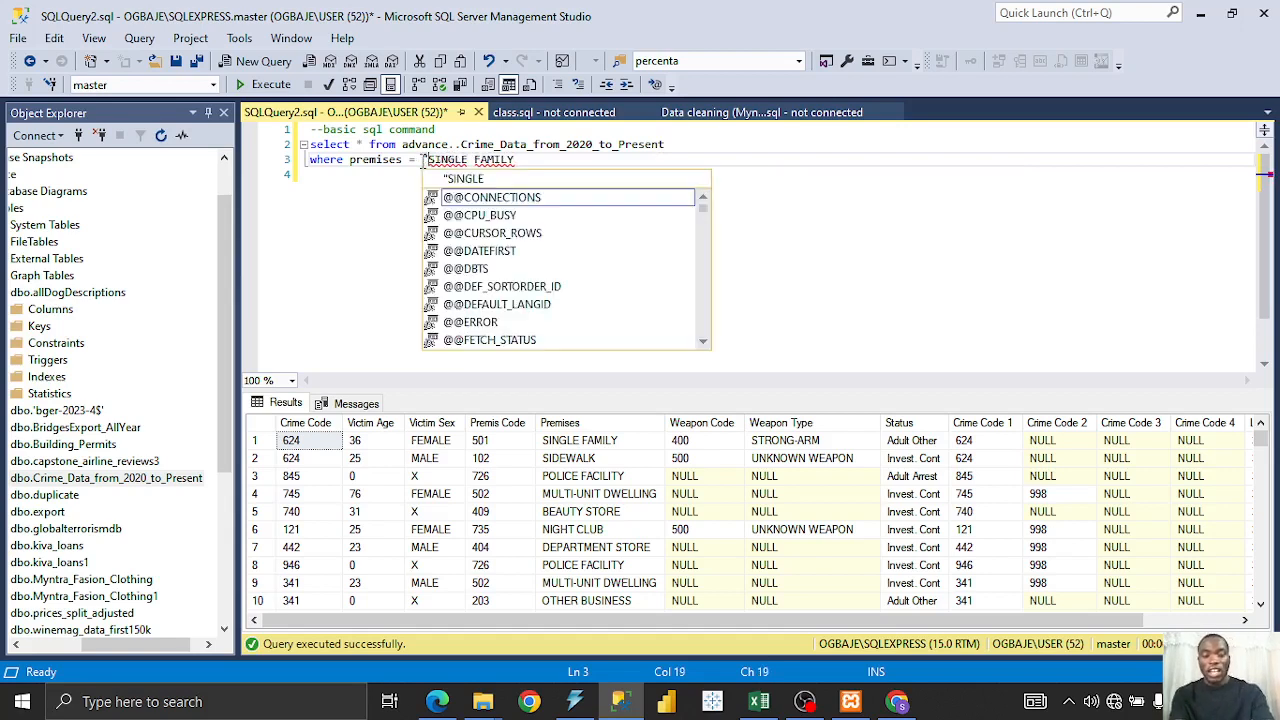
{"action": "left_click", "coordinate": [521, 160]}
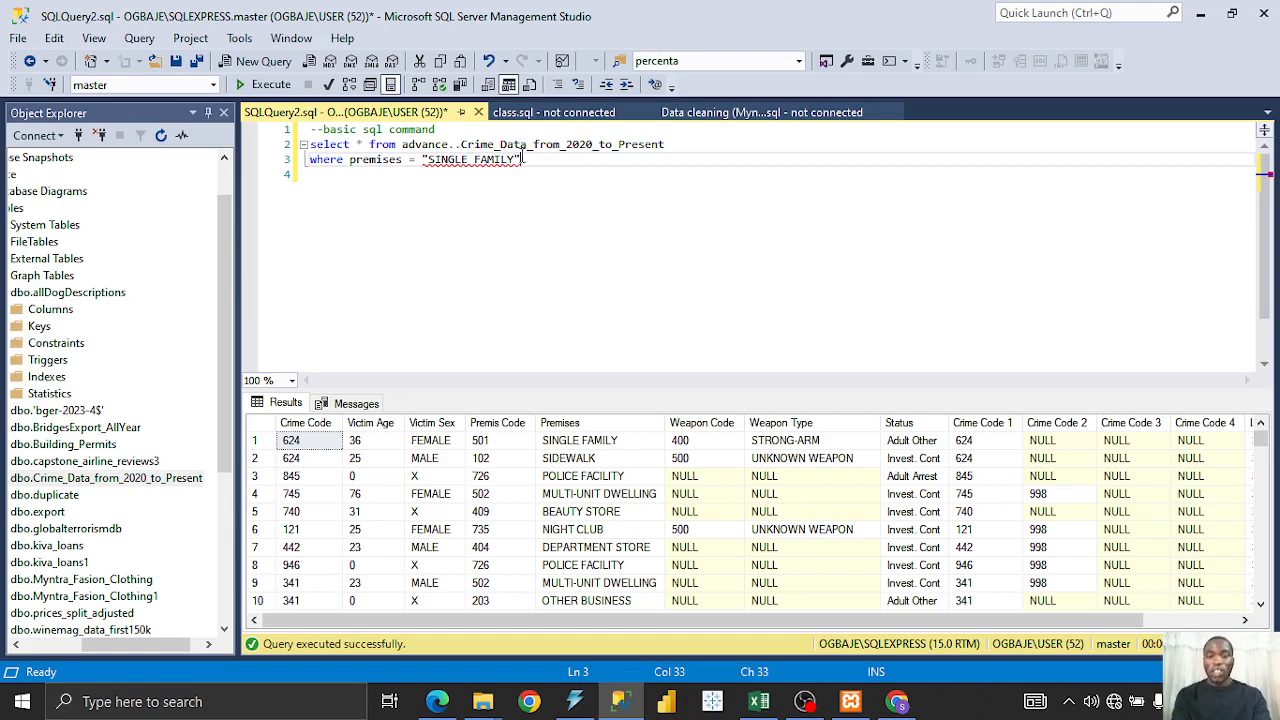
{"action": "left_click", "coordinate": [433, 160]}
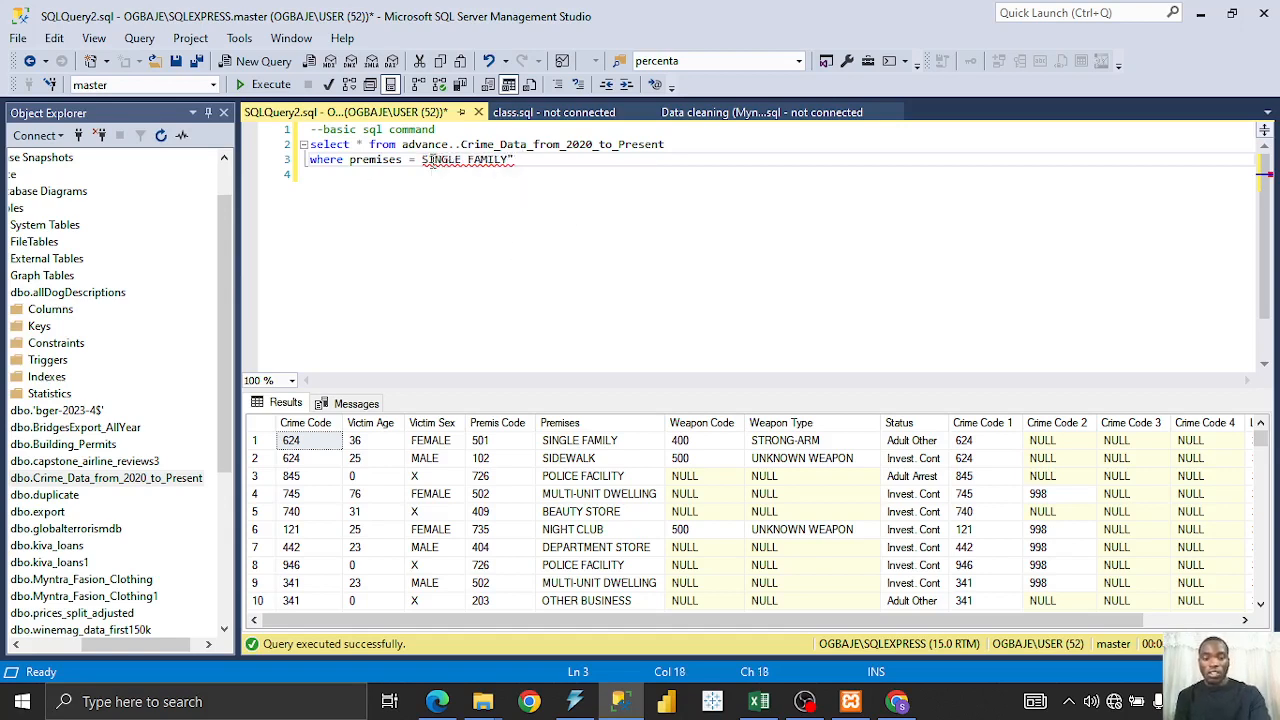
{"action": "left_click", "coordinate": [531, 162]}
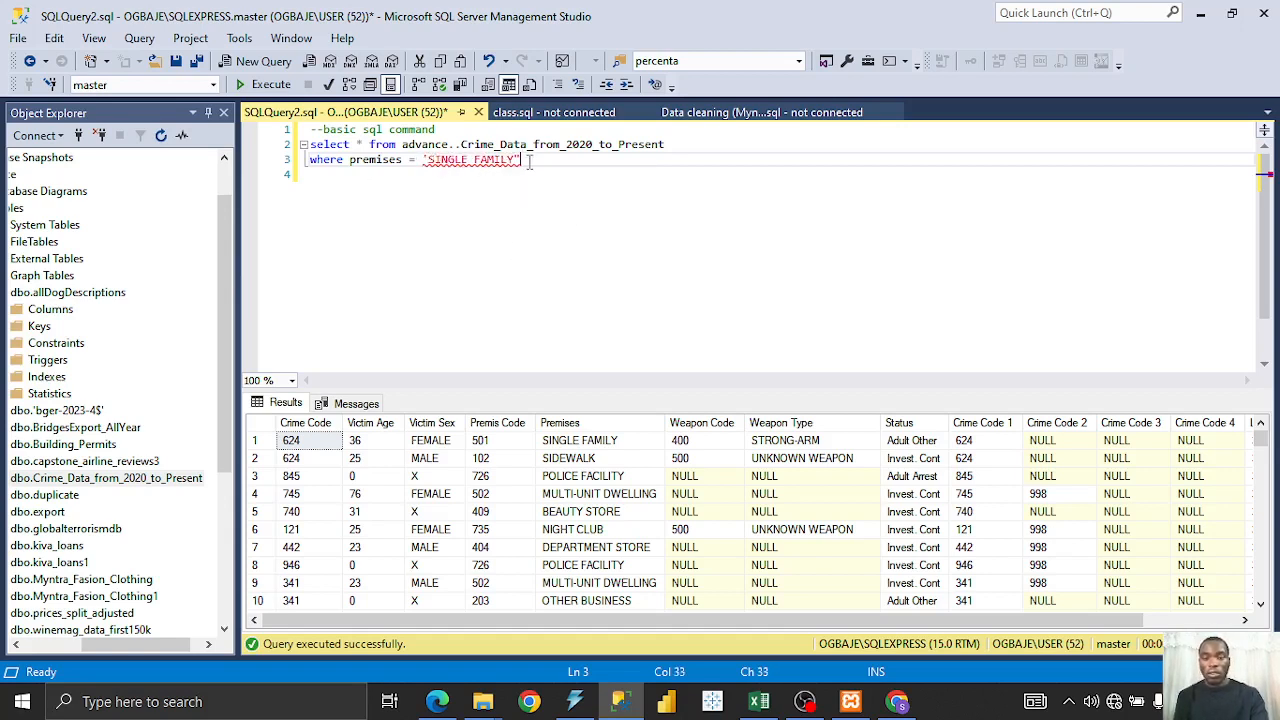
{"action": "key", "text": "BackSpace"}
{"action": "key", "text": "BackSpace"}
{"action": "key", "text": "BackSpace"}
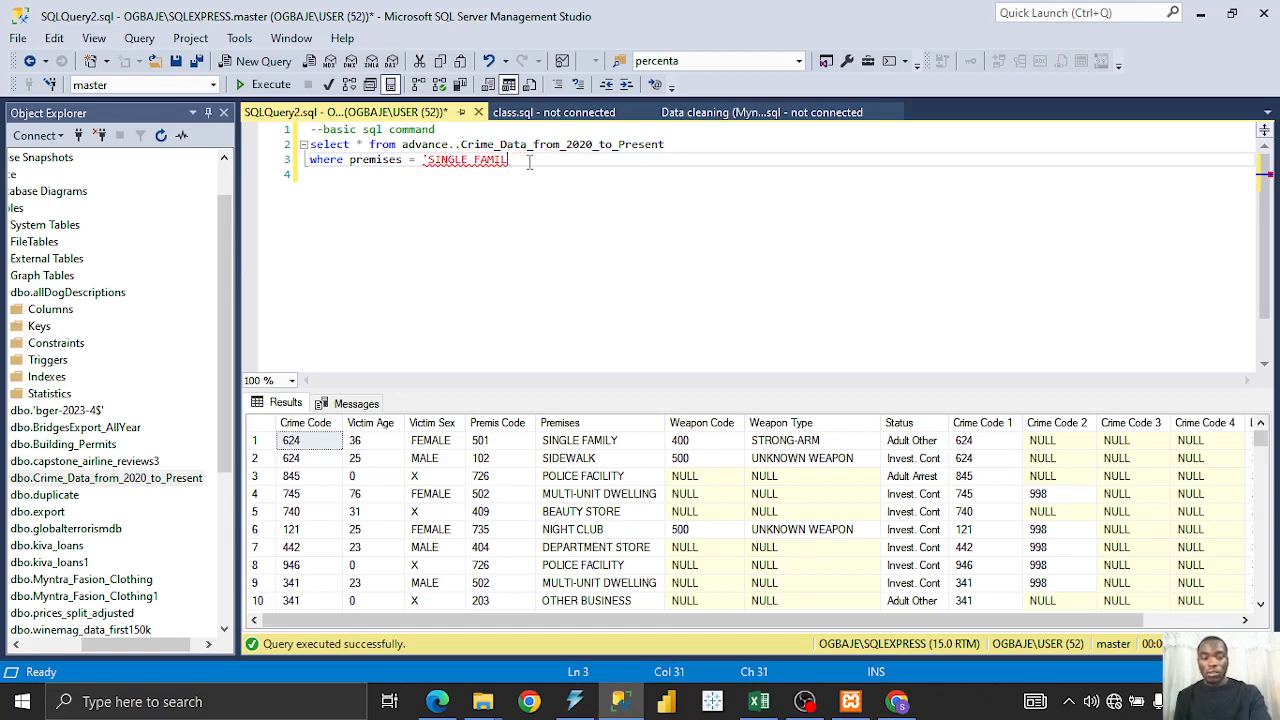
{"action": "type", "text": "Y'"}
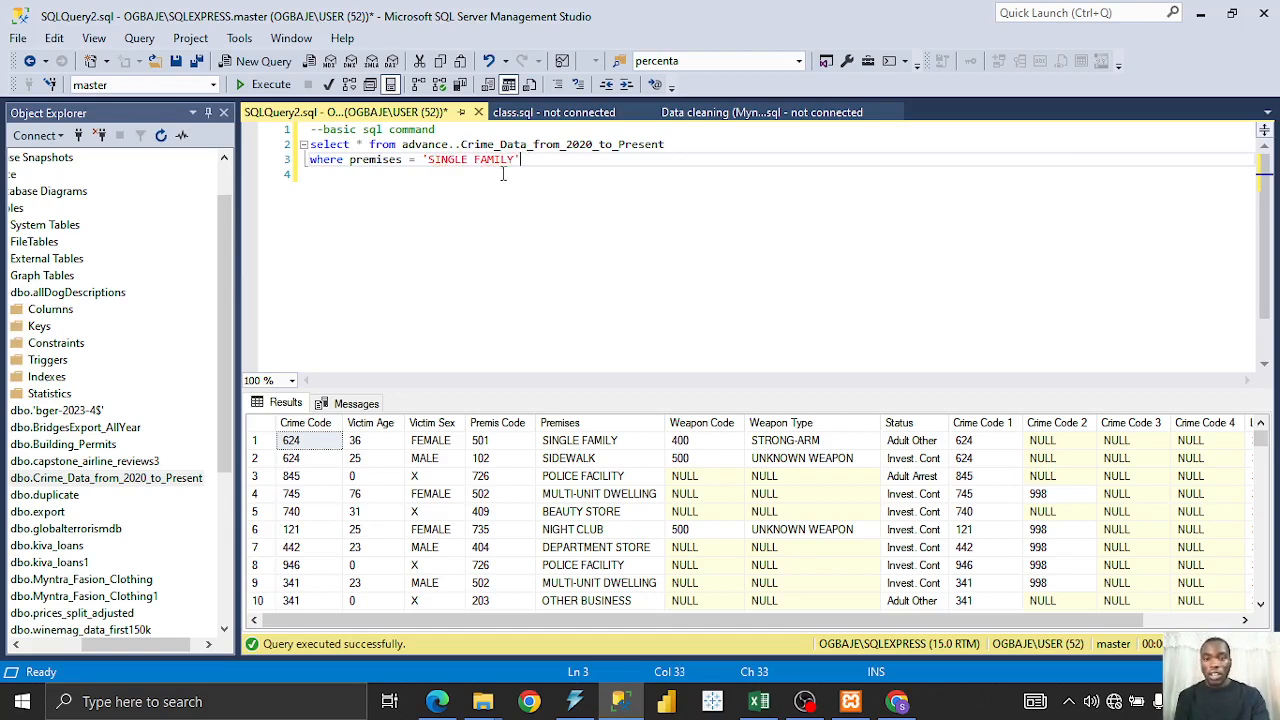
- Run the select query on lines 2 and 3 with the where clause filtering premises to 'SINGLE FAMILY'
{"action": "left_click_drag", "start_coordinate": [540, 160], "coordinate": [310, 144]}
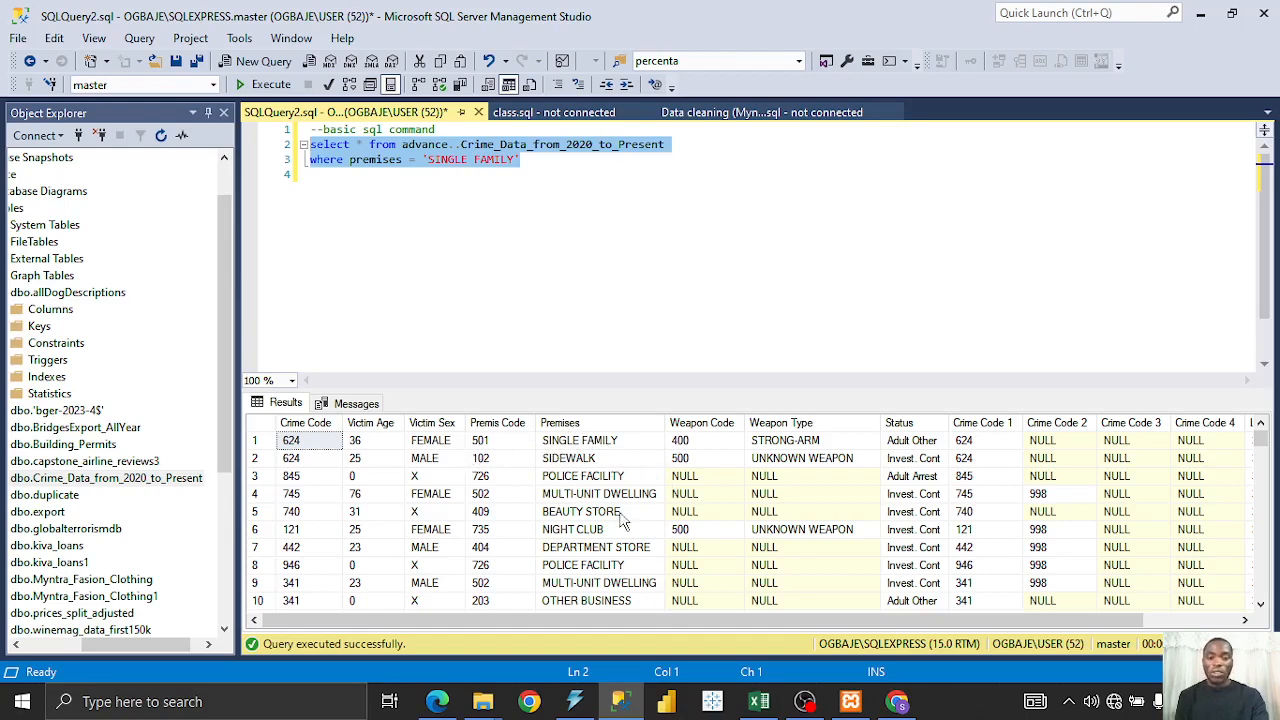
{"action": "left_click", "coordinate": [278, 85]}
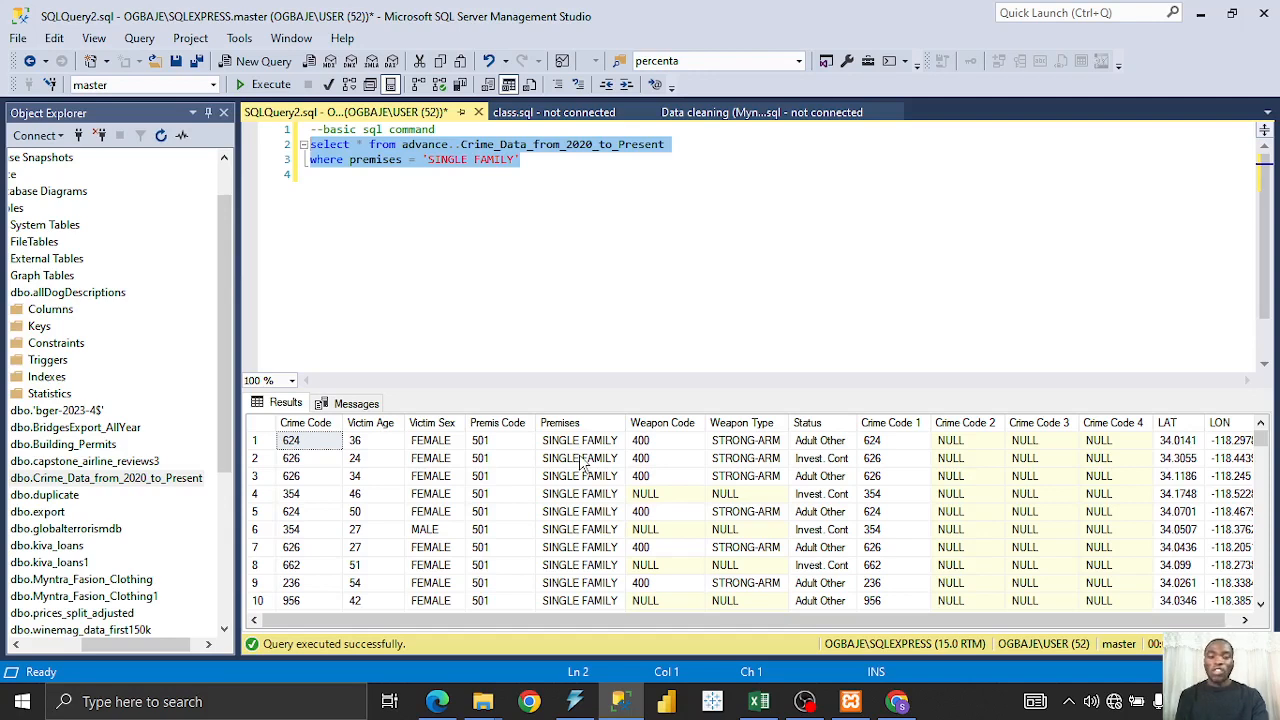
{"action": "left_click", "coordinate": [437, 172]}
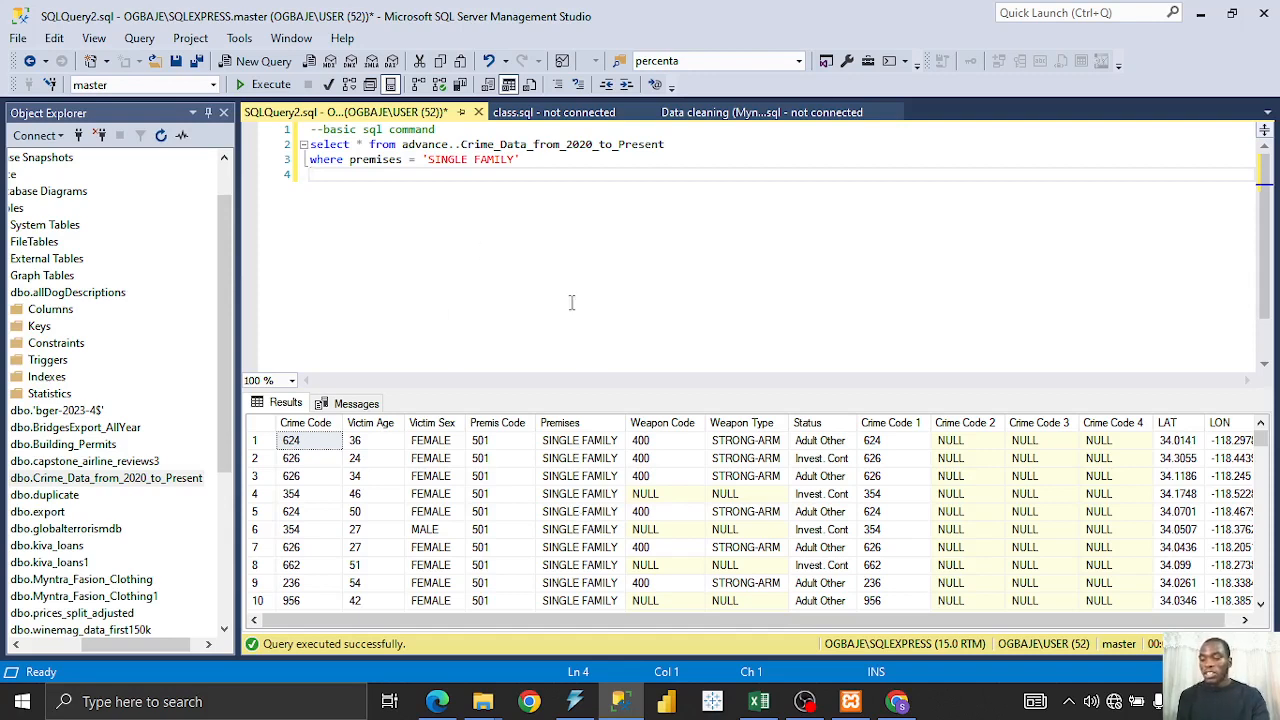
- Delete the where clause from line 3, leaving only the select statement on line 2
{"action": "left_click", "coordinate": [523, 159]}
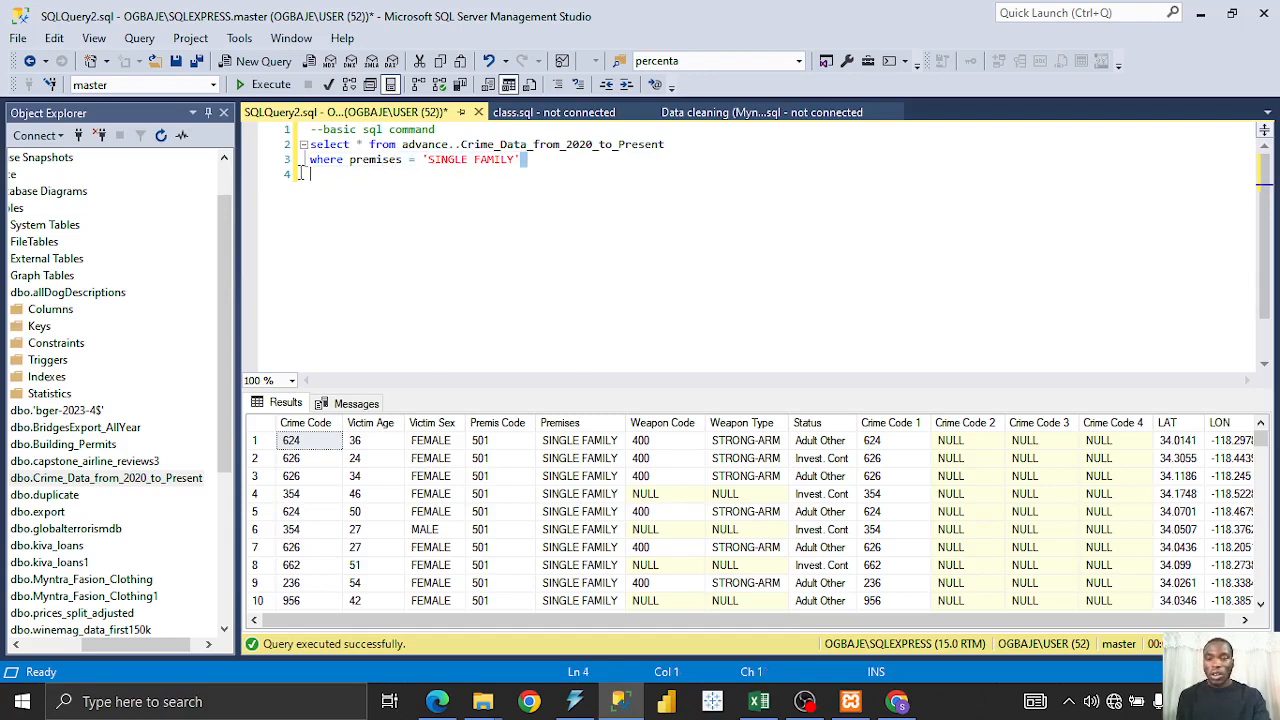
{"action": "key", "text": "shift+Home"}
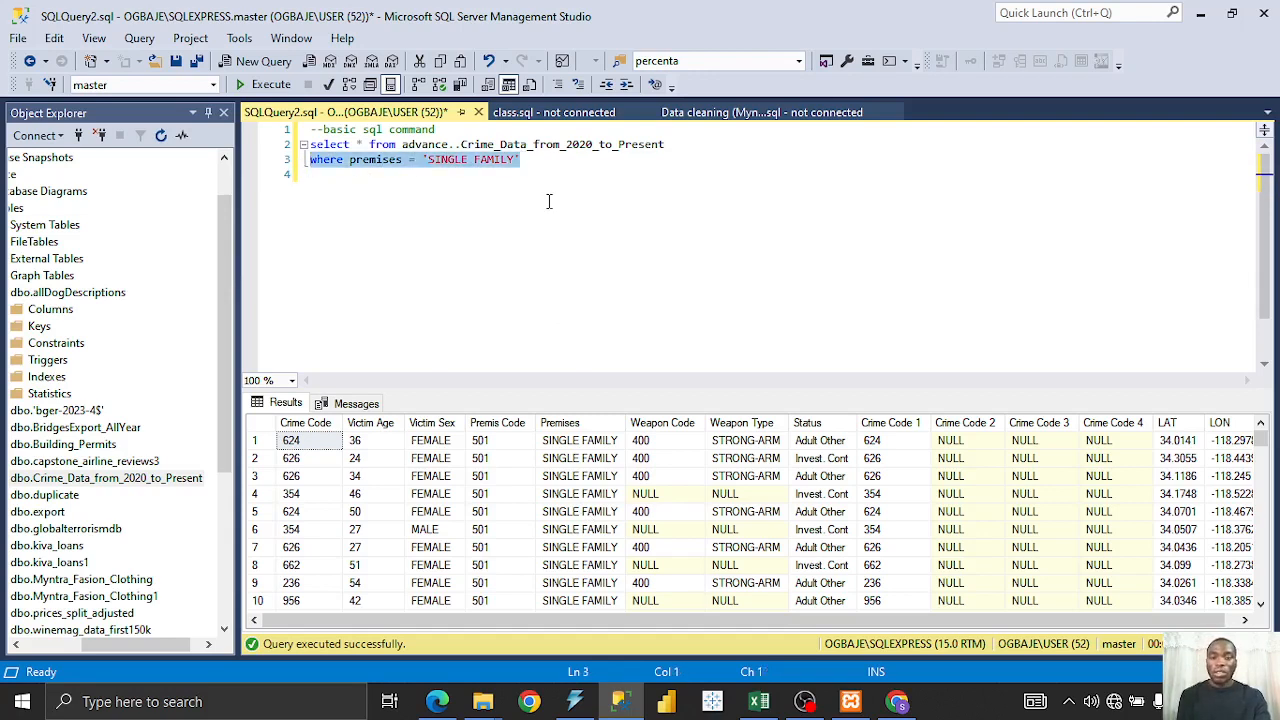
{"action": "key", "text": "BackSpace"}
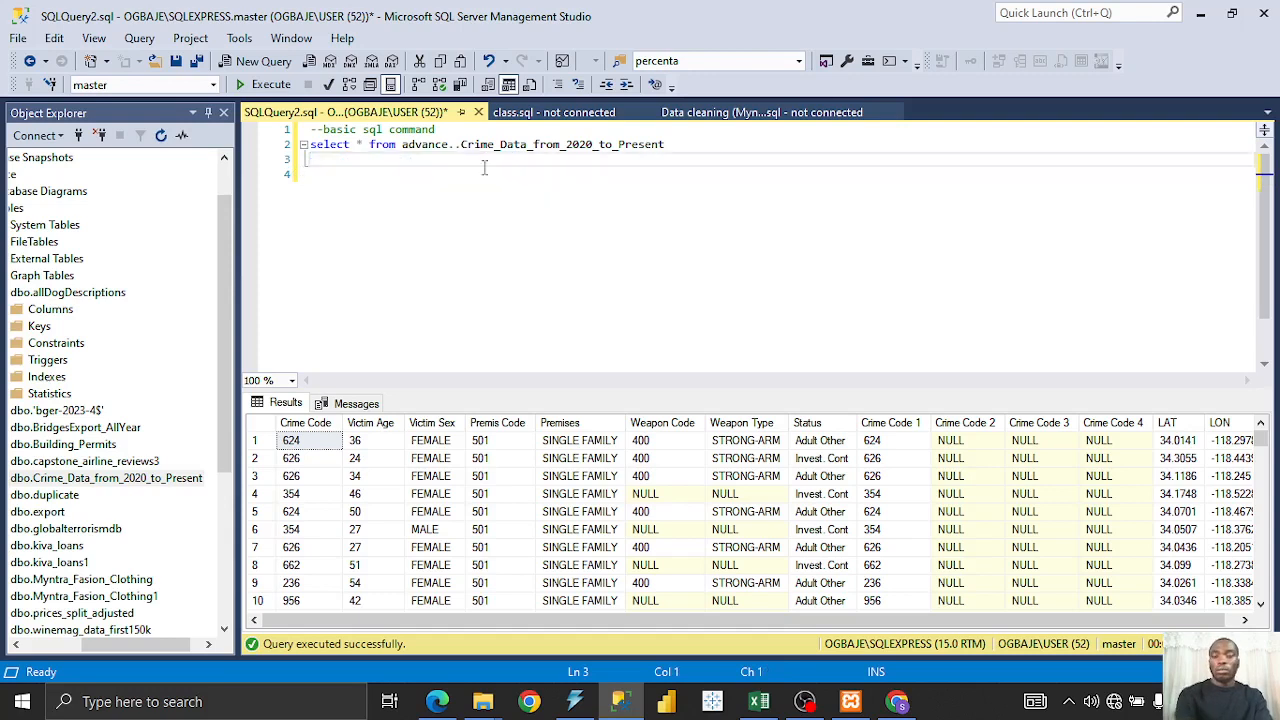
{"action": "left_click_drag", "start_coordinate": [307, 162], "coordinate": [302, 148]}
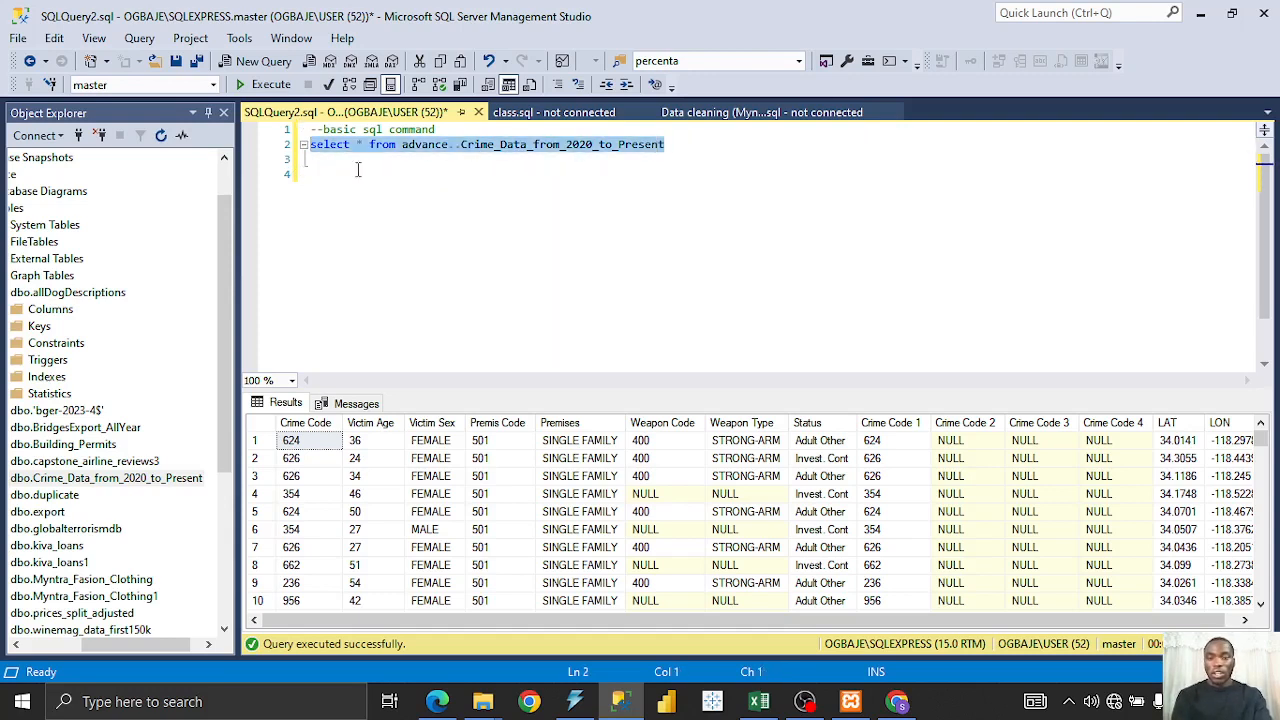
{"action": "key", "text": "ctrl+z"}
{"action": "key", "text": "BackSpace"}
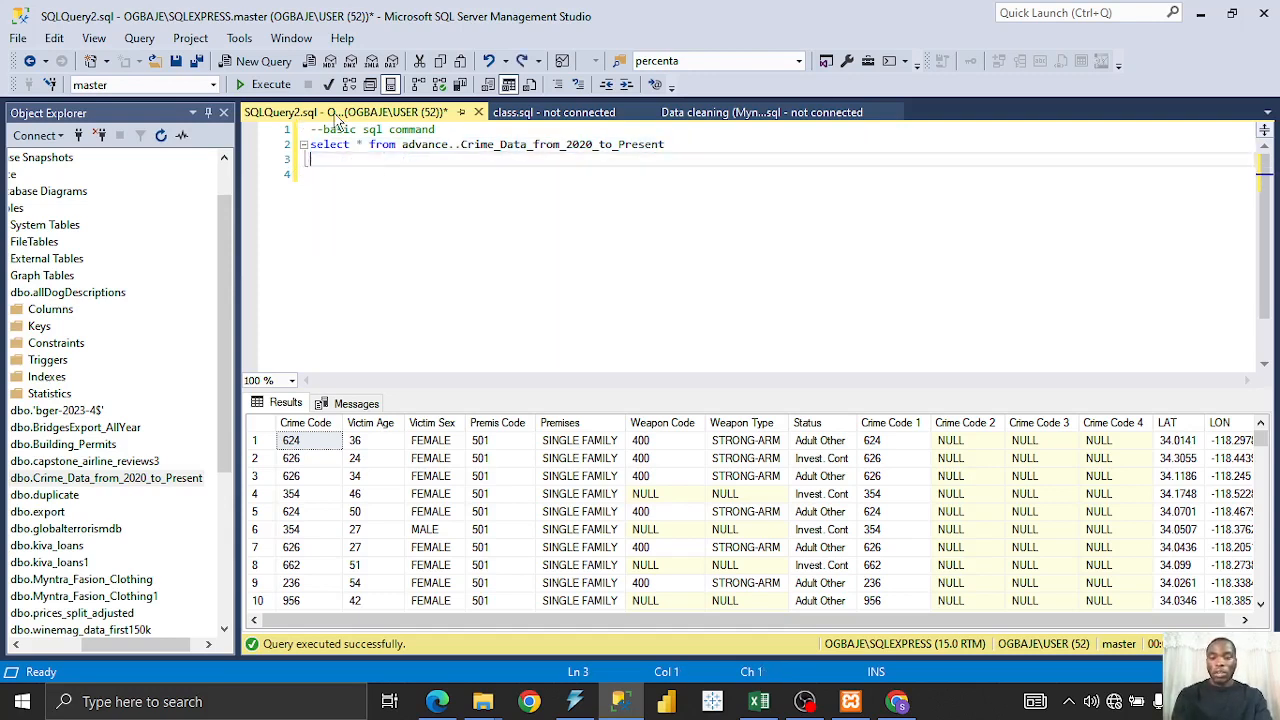
- Run the unfiltered select query on line 2 against advance..Crime_Data_from_2020_to_Present
{"action": "left_click", "coordinate": [399, 171]}
{"action": "left_click_drag", "start_coordinate": [308, 160], "coordinate": [302, 146]}
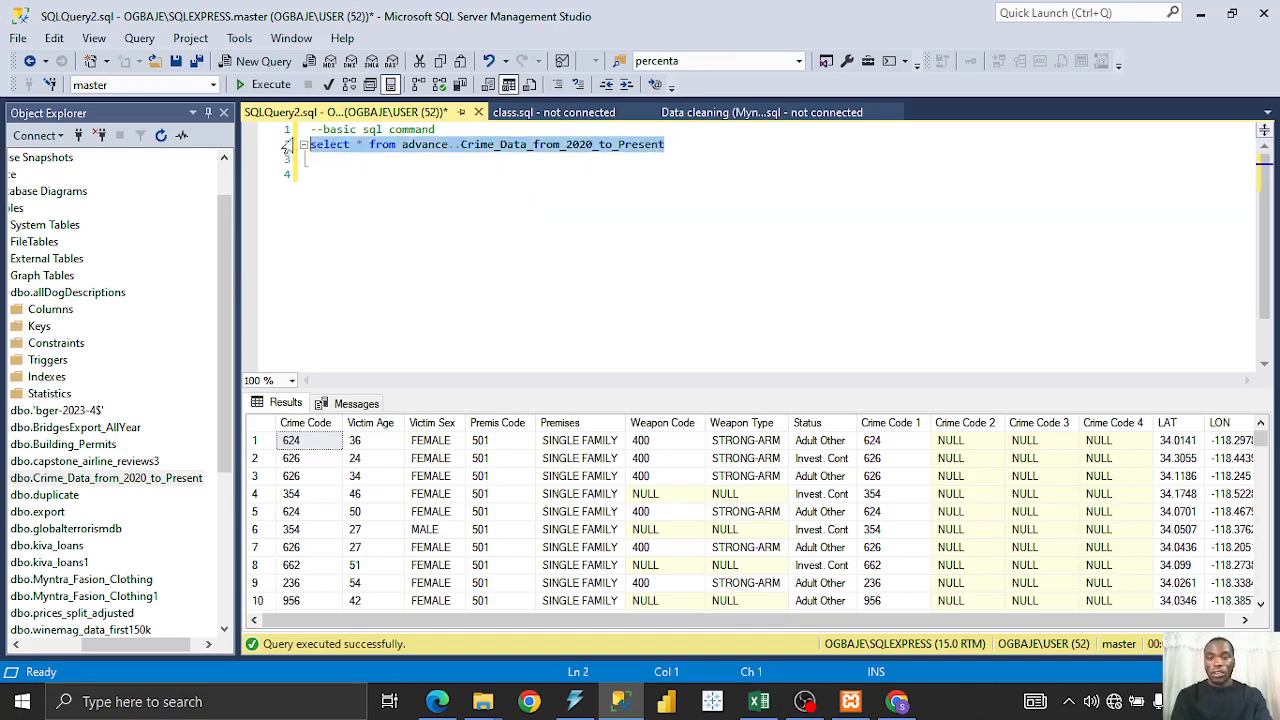
{"action": "left_click", "coordinate": [265, 84]}
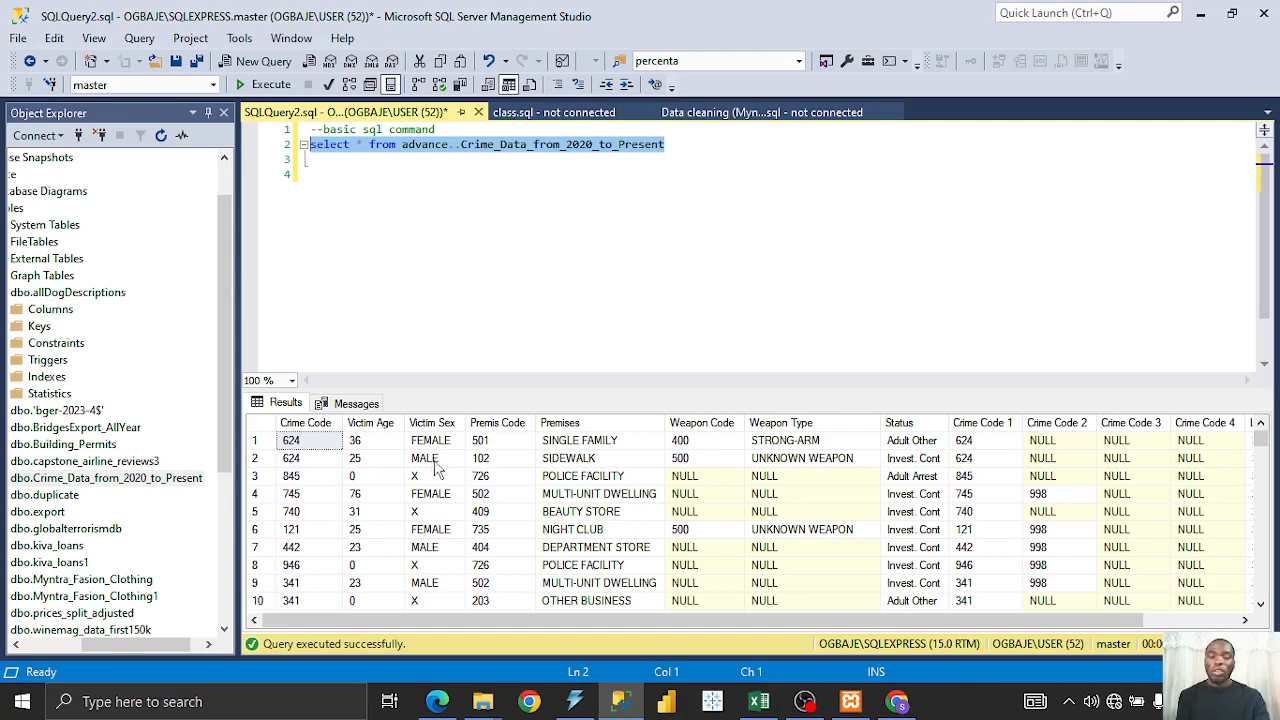
- Add the clause order by Premises on a new line 3 below the select statement
{"action": "left_click", "coordinate": [680, 144]}
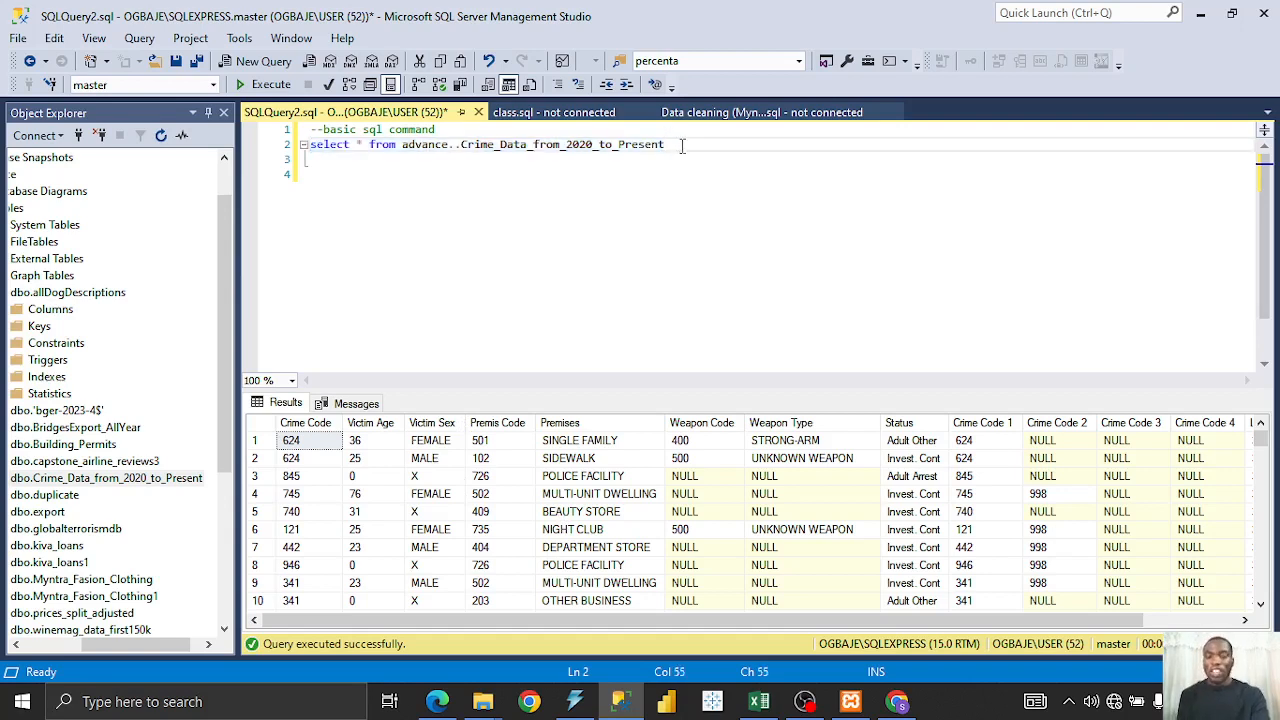
{"action": "key", "text": "Return"}
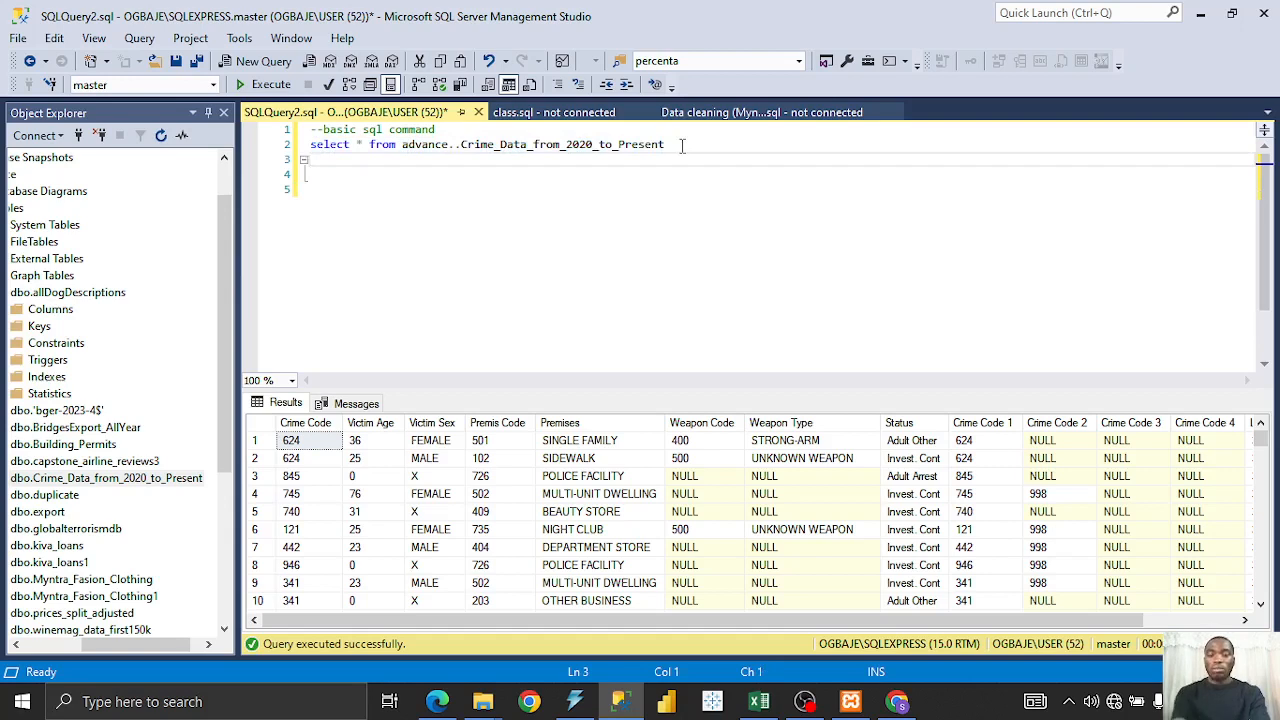
{"action": "type", "text": "ODER"}
{"action": "key", "text": "BackSpace"}
{"action": "key", "text": "BackSpace"}
{"action": "key", "text": "BackSpace"}
{"action": "key", "text": "BackSpace"}
{"action": "type", "text": "o"}
{"action": "key", "text": "BackSpace"}
{"action": "type", "text": "order by"}
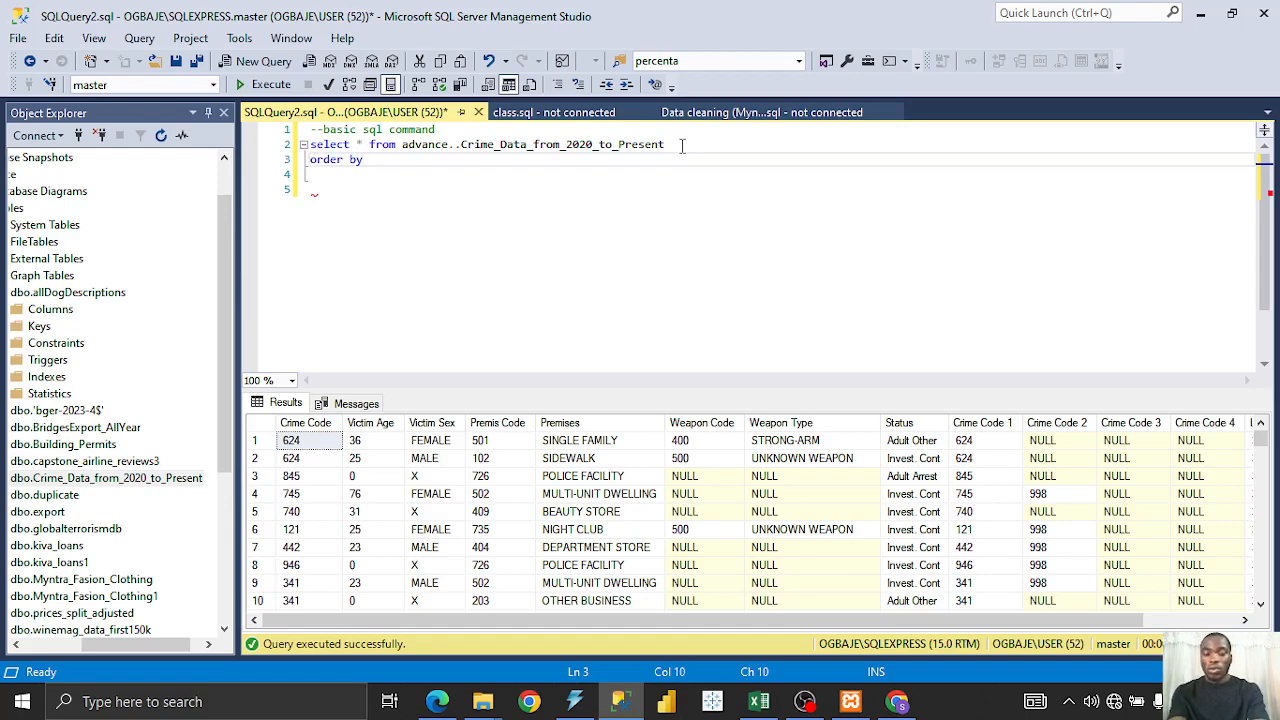
{"action": "type", "text": " prem"}
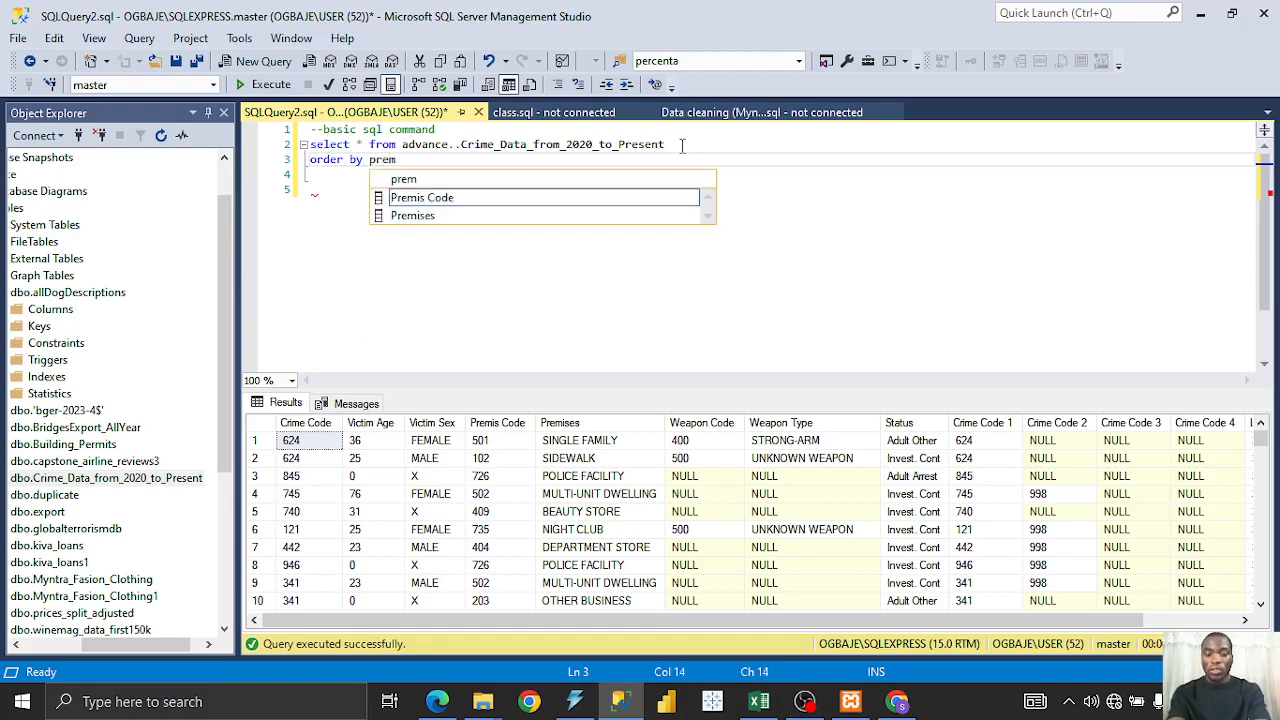
{"action": "type", "text": "i"}
{"action": "left_click", "coordinate": [501, 215]}
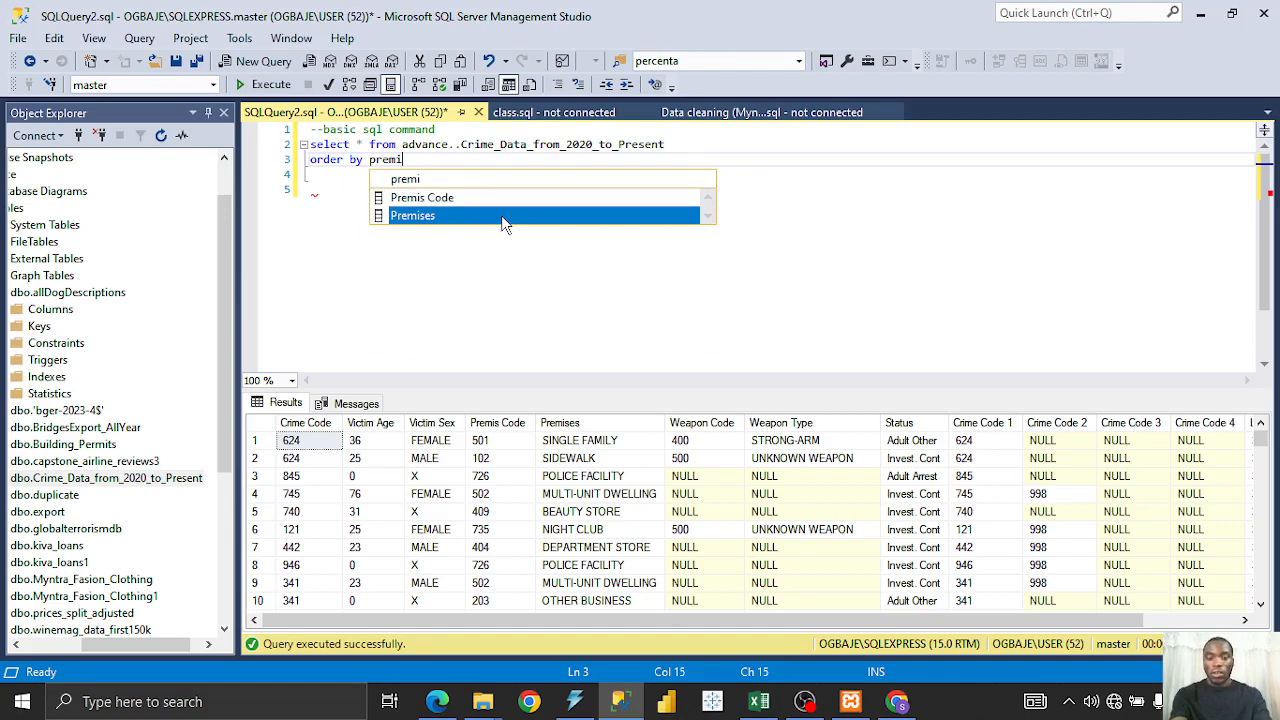
{"action": "double_click", "coordinate": [501, 215]}
- Run the select query with its order by Premises clause and review how the Premises column is sorted in the results
{"action": "left_click_drag", "start_coordinate": [454, 180], "coordinate": [272, 150]}
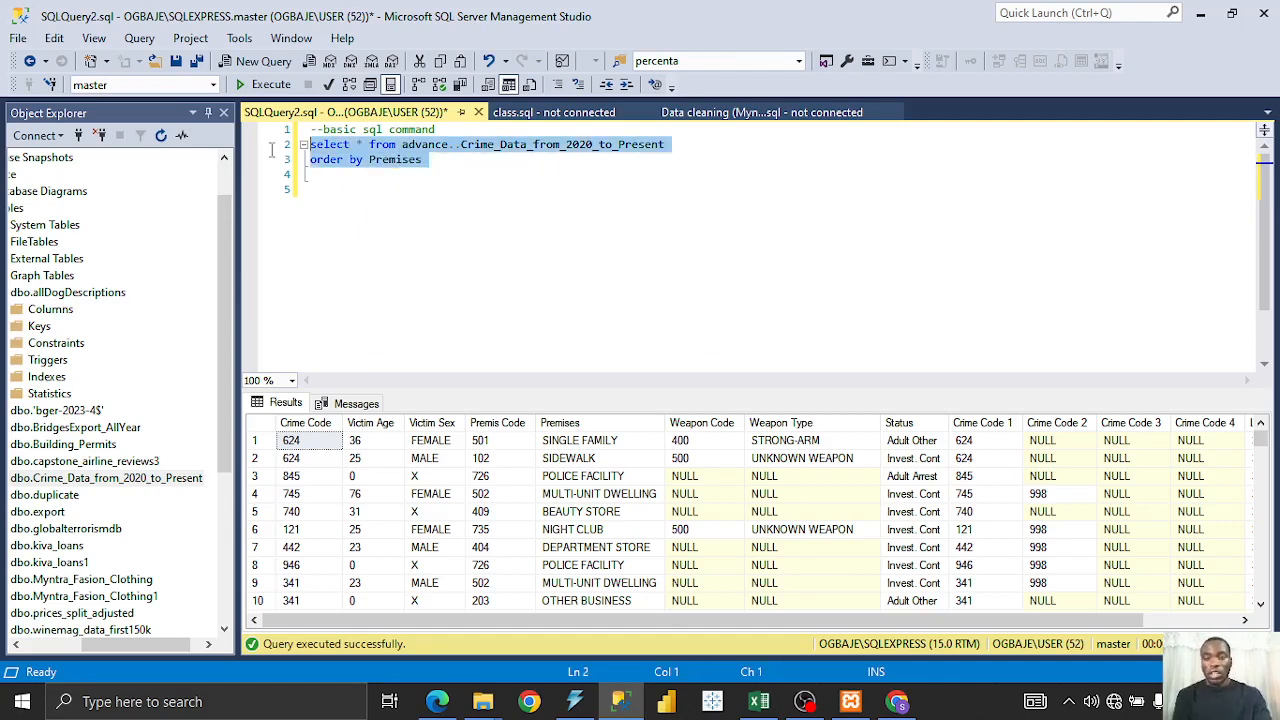
{"action": "left_click", "coordinate": [268, 85]}
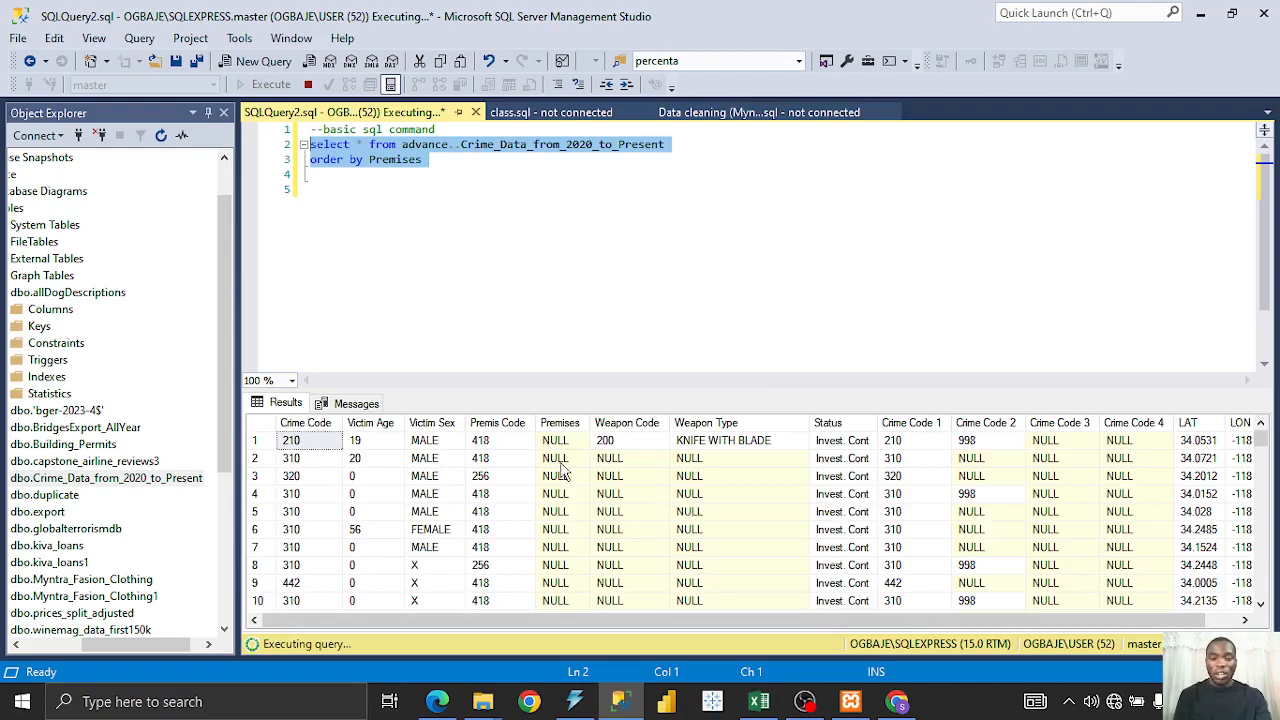
{"action": "scroll", "coordinate": [562, 452], "scroll_direction": "down", "scroll_amount": 10}
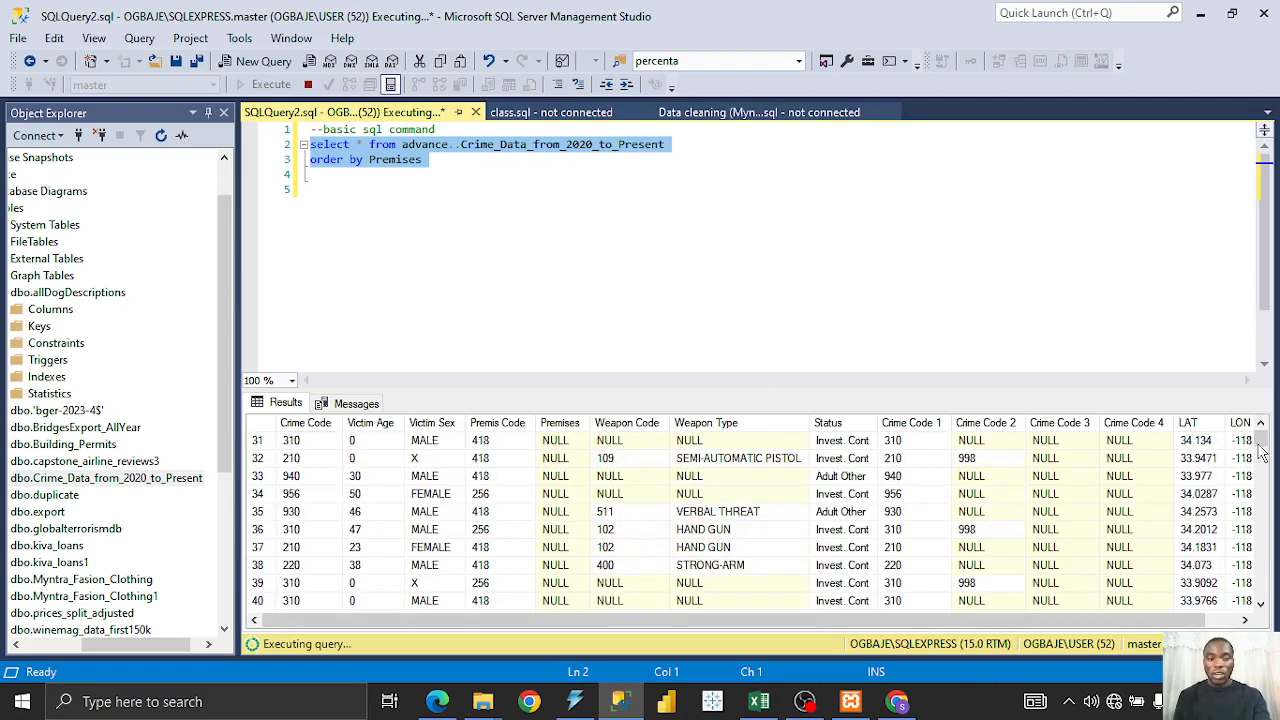
{"action": "left_click_drag", "start_coordinate": [1262, 452], "coordinate": [1262, 462]}
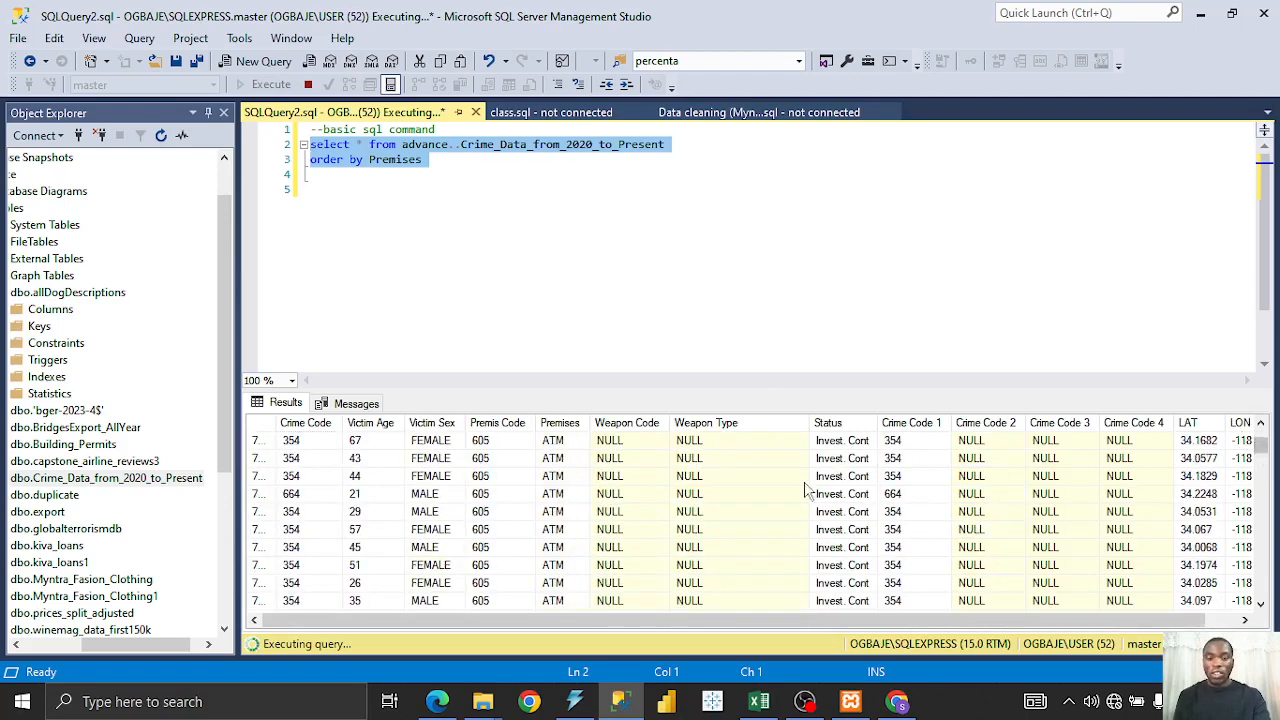
{"action": "mouse_move", "coordinate": [1262, 450]}
{"action": "left_mouse_down"}
{"action": "mouse_move", "coordinate": [1260, 590]}
{"action": "mouse_move", "coordinate": [1258, 432]}
{"action": "left_mouse_up"}
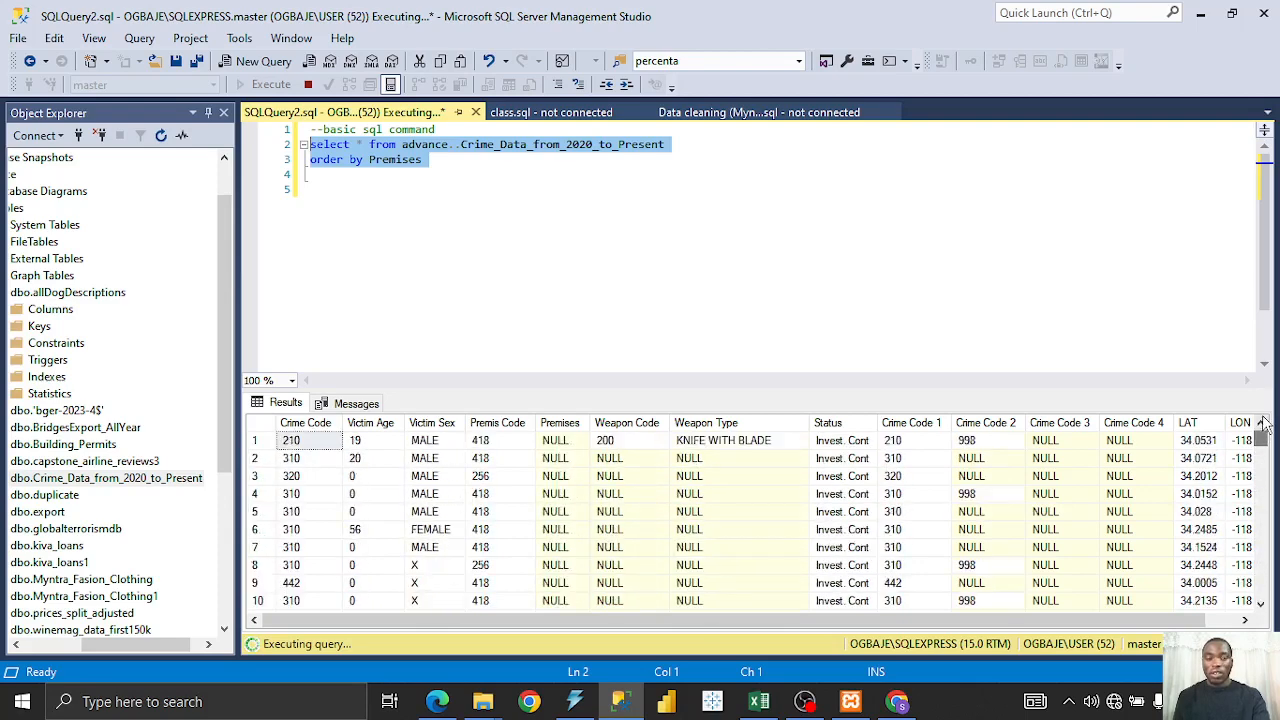
{"action": "left_click", "coordinate": [425, 163]}
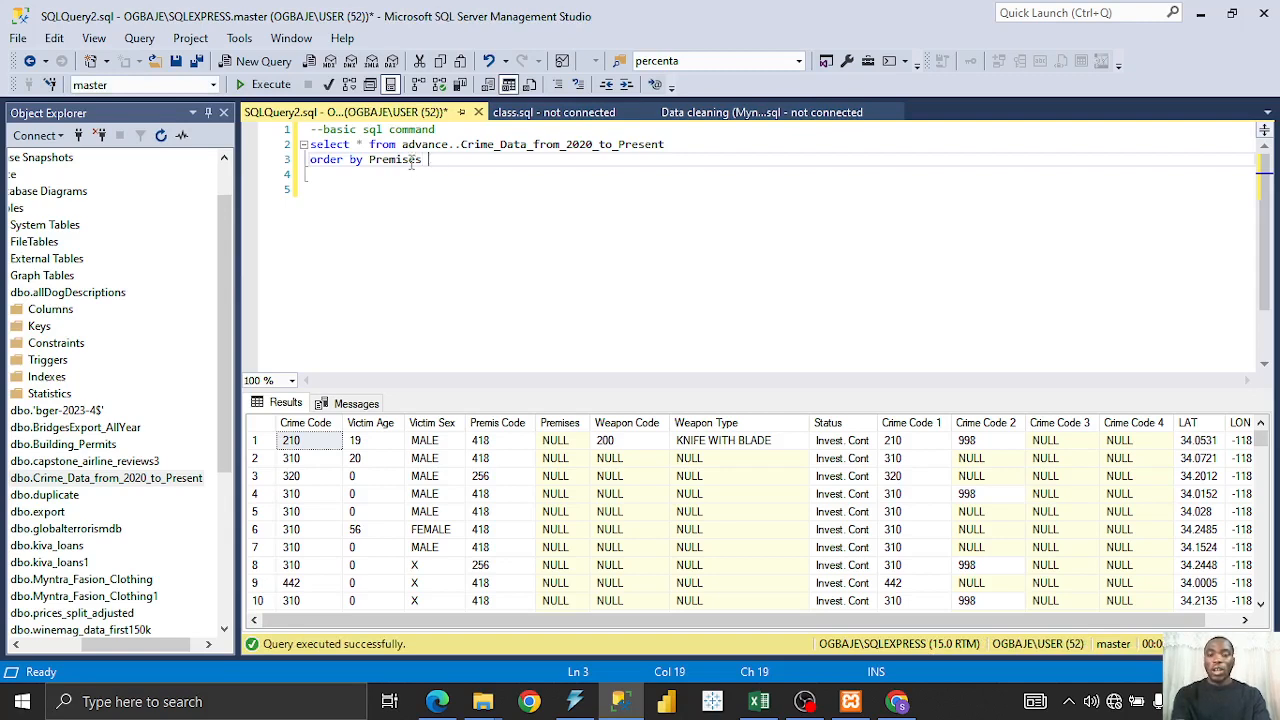
{"action": "mouse_move", "coordinate": [404, 170]}
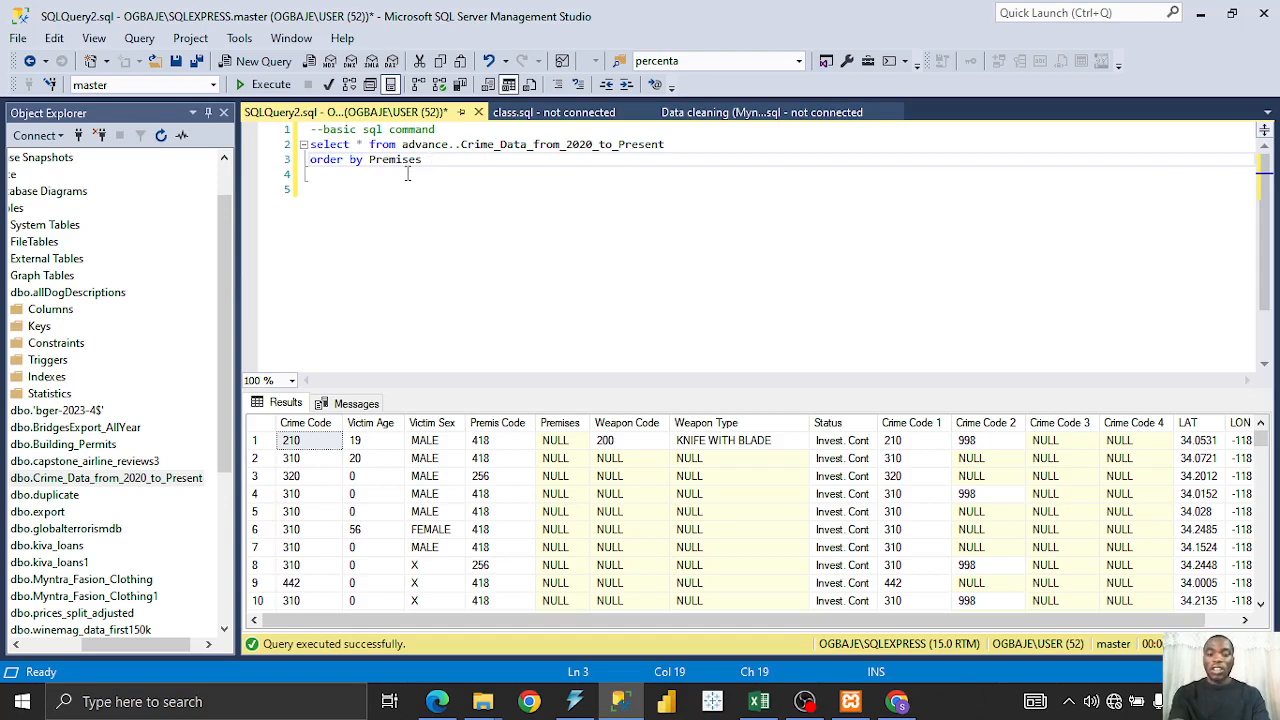
- Add desc to the order by Premises clause, then run the two-line query and review the sorted results
{"action": "type", "text": "desc"}
{"action": "left_click_drag", "start_coordinate": [458, 160], "coordinate": [306, 145]}
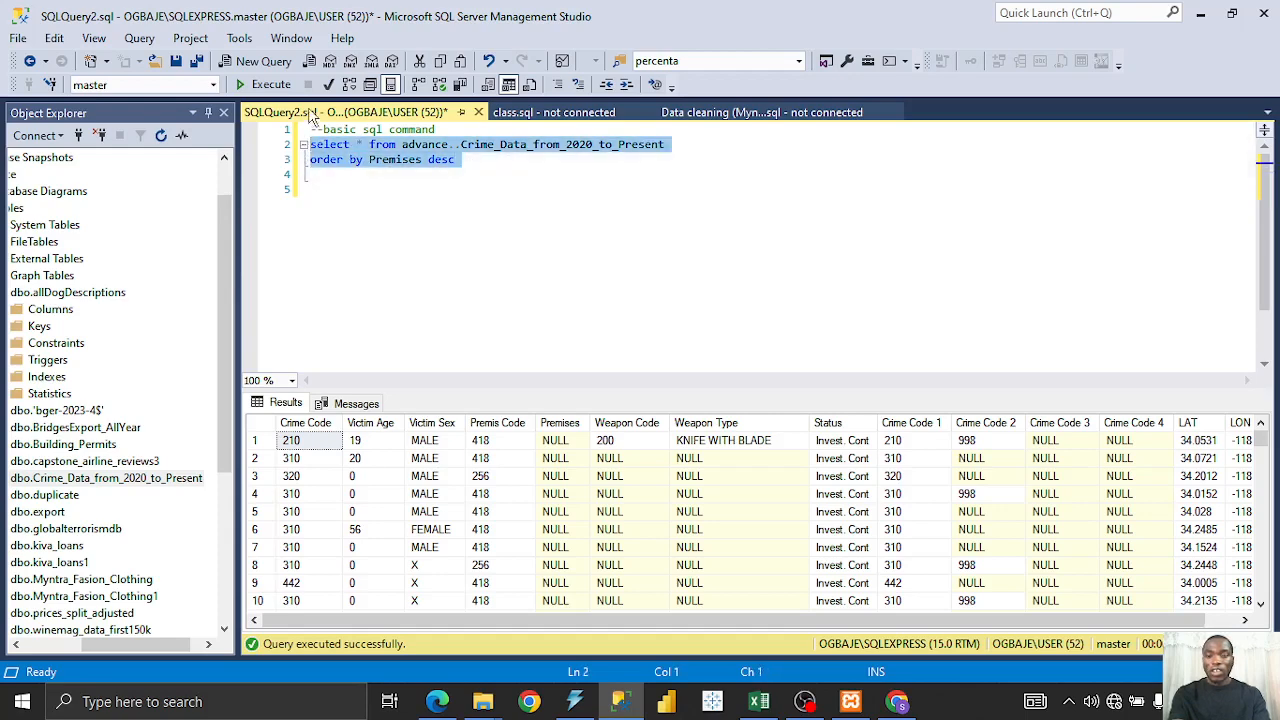
{"action": "left_click", "coordinate": [268, 85]}
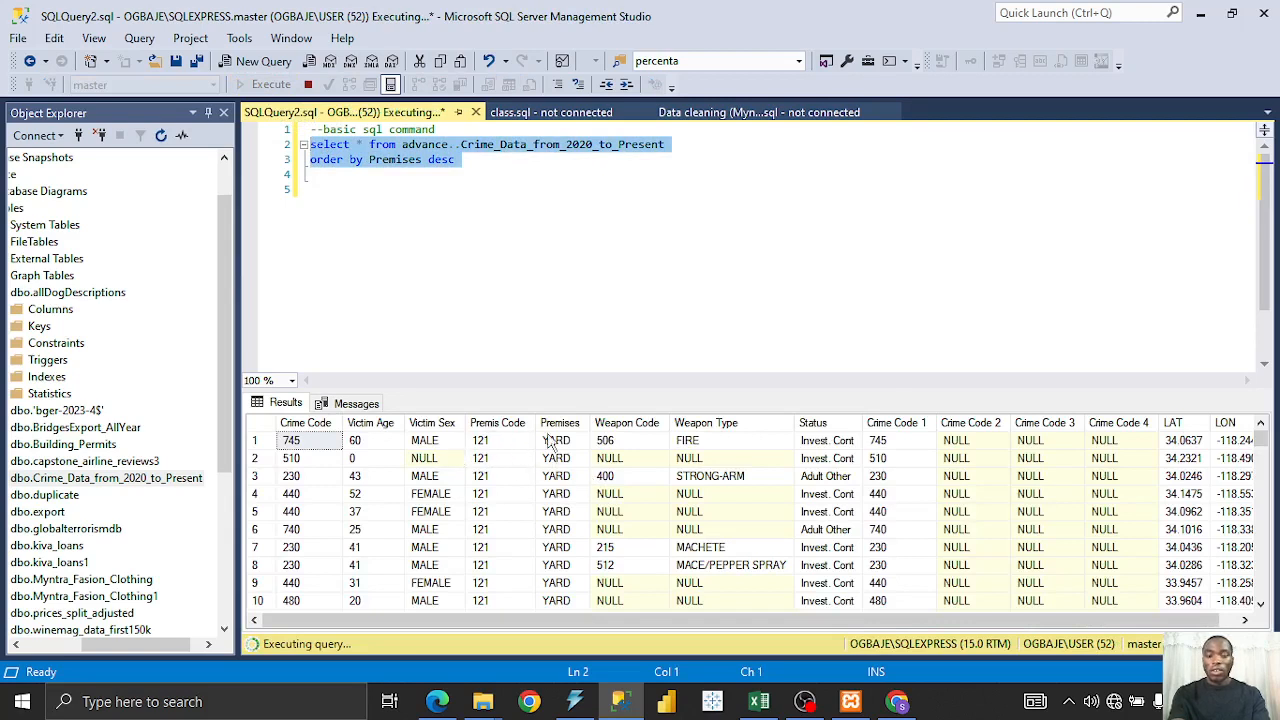
{"action": "scroll", "coordinate": [570, 512], "scroll_direction": "down", "scroll_amount": 1}
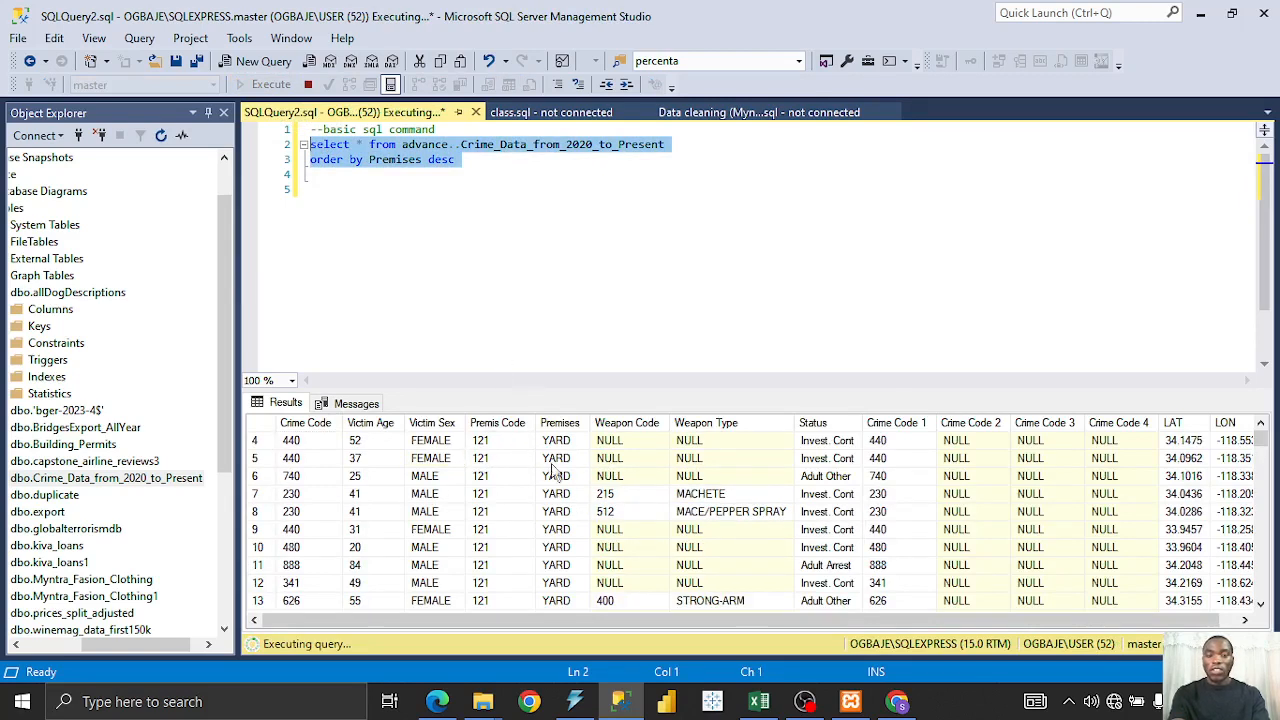
- Change the sort direction of the order by Premises clause to asc and run the two-line query
{"action": "left_click", "coordinate": [444, 172]}
{"action": "double_click", "coordinate": [441, 160]}
{"action": "type", "text": "asc"}
{"action": "key", "text": "BackSpace"}
{"action": "type", "text": "c"}
{"action": "key", "text": "shift+Home"}
{"action": "key", "text": "shift+Up"}
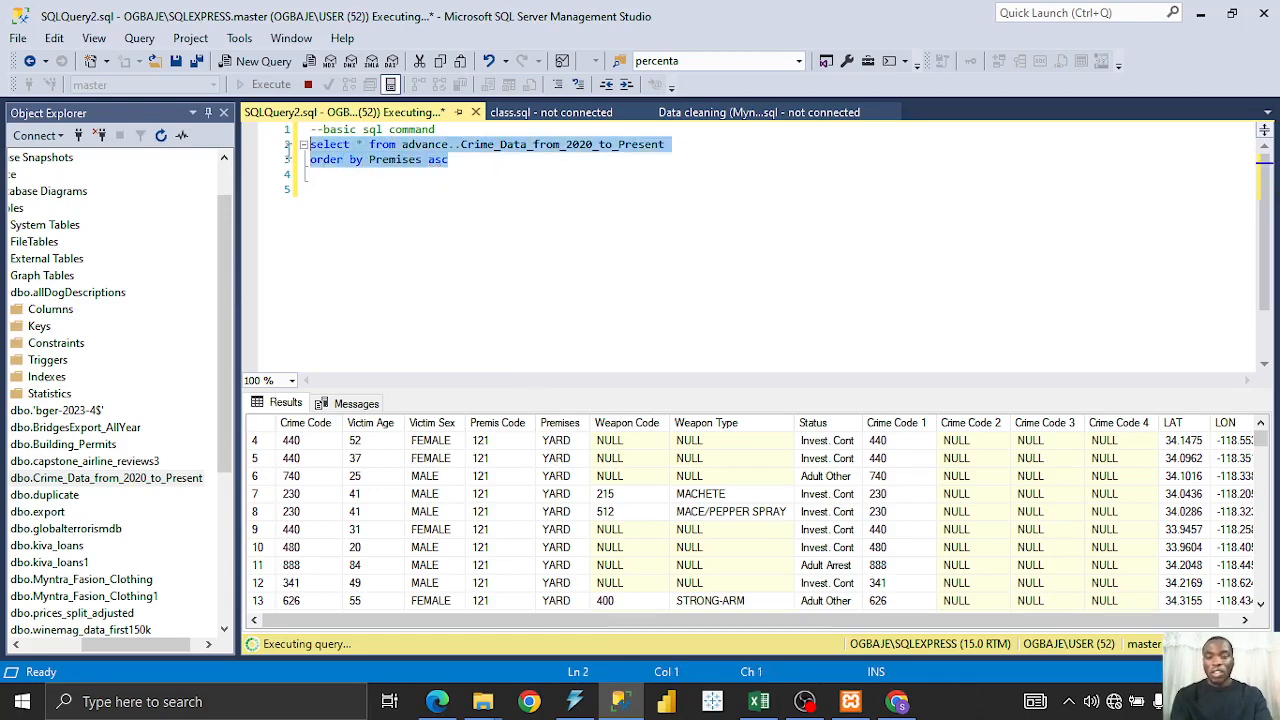
{"action": "key", "text": "F5"}
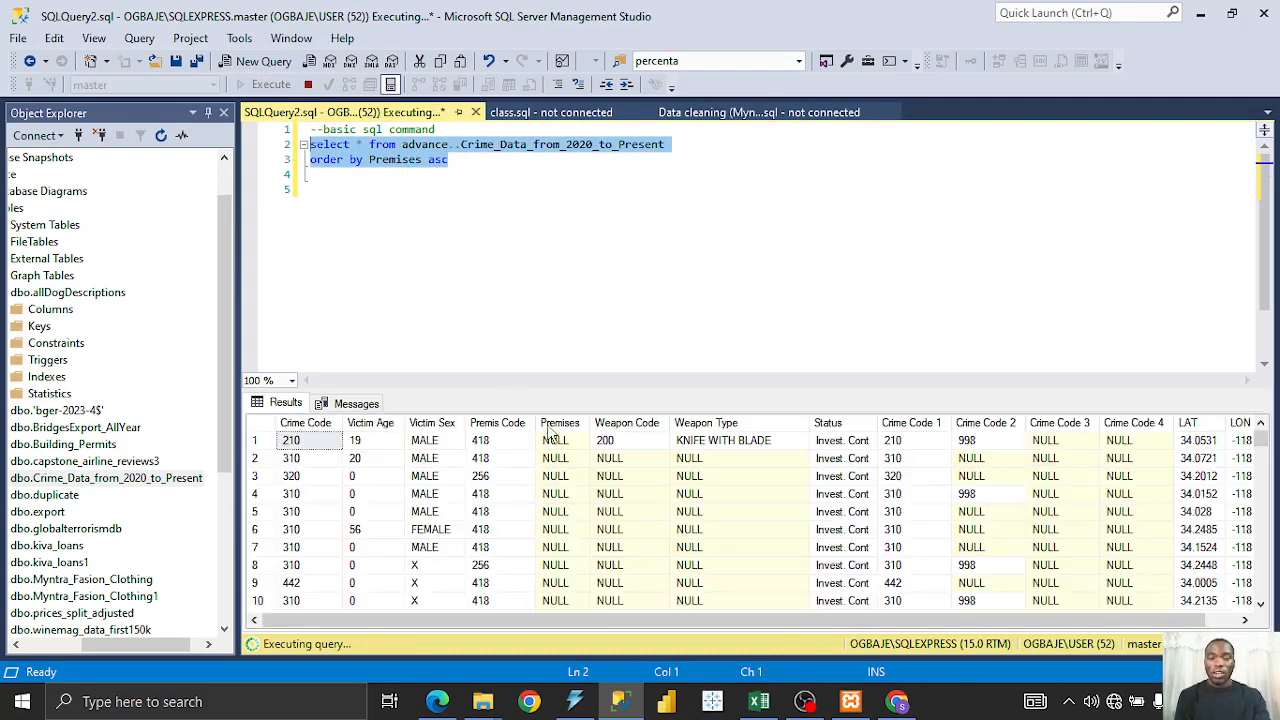
{"action": "left_click", "coordinate": [446, 176]}
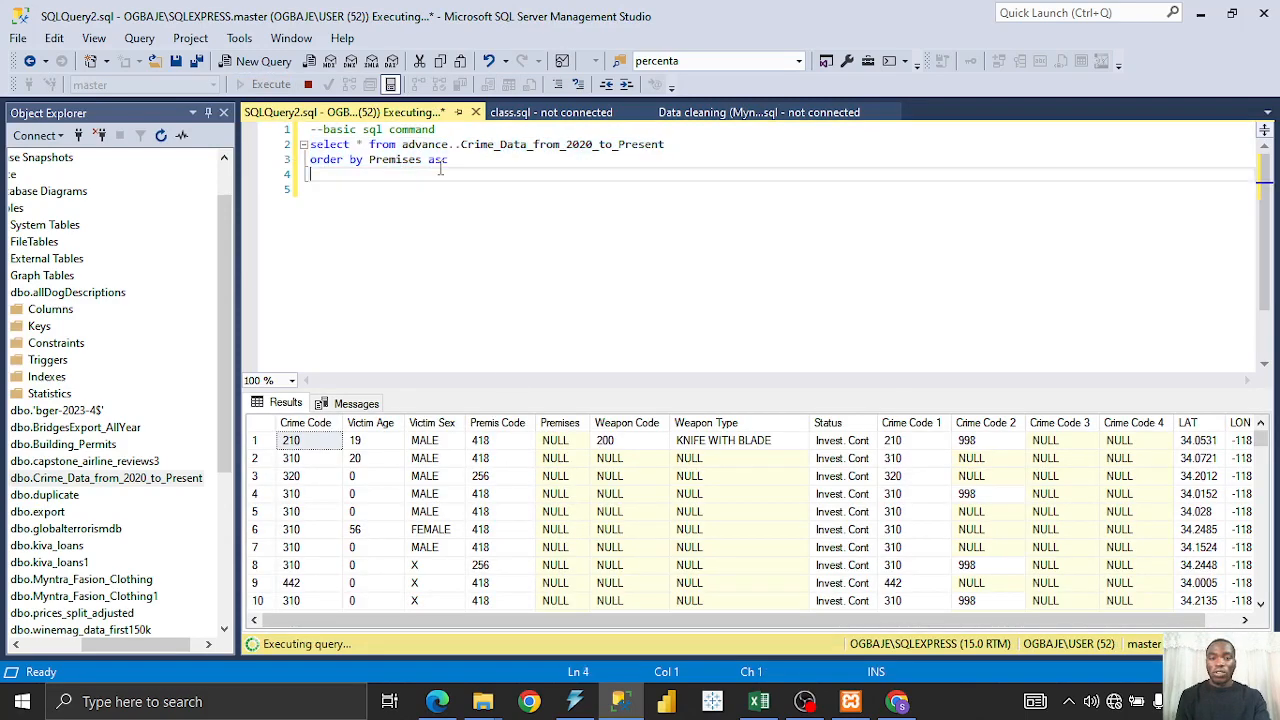
{"action": "left_click", "coordinate": [440, 192]}
{"action": "left_click", "coordinate": [689, 148]}
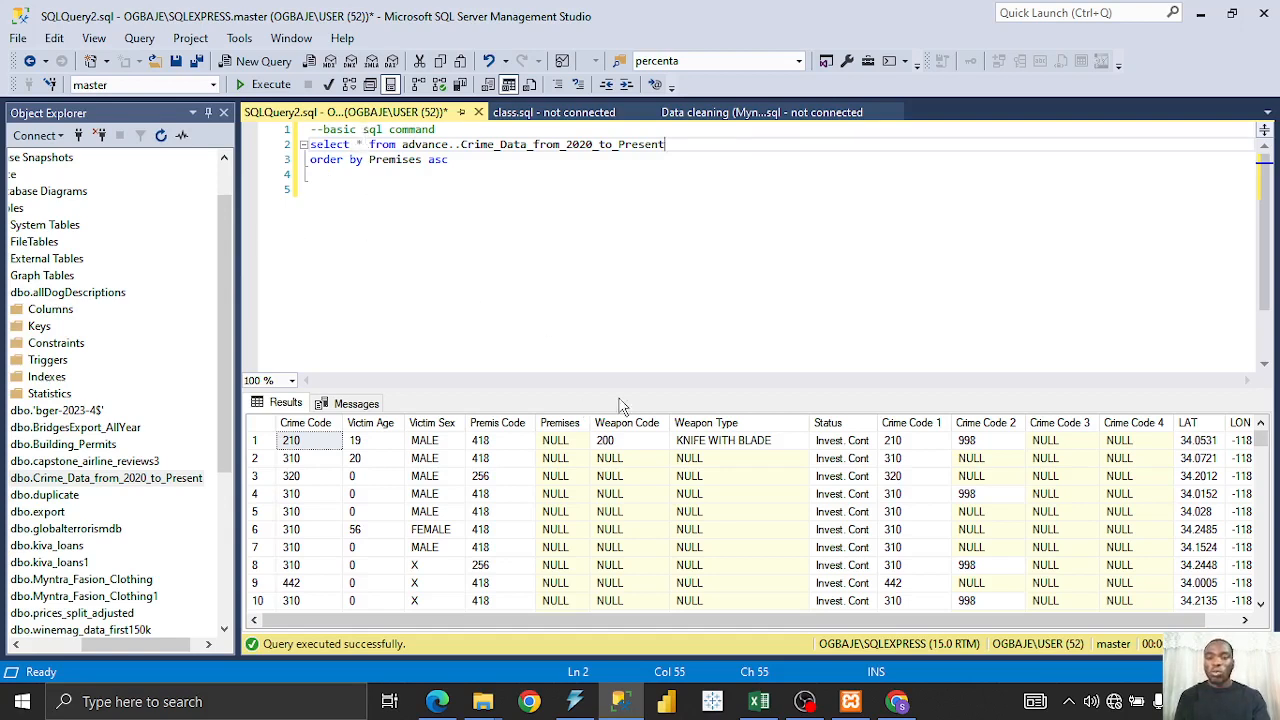
- Replace the asterisk in the line 2 select statement with the column [Premis Code]
{"action": "left_click", "coordinate": [358, 145]}
{"action": "double_click", "coordinate": [359, 147]}
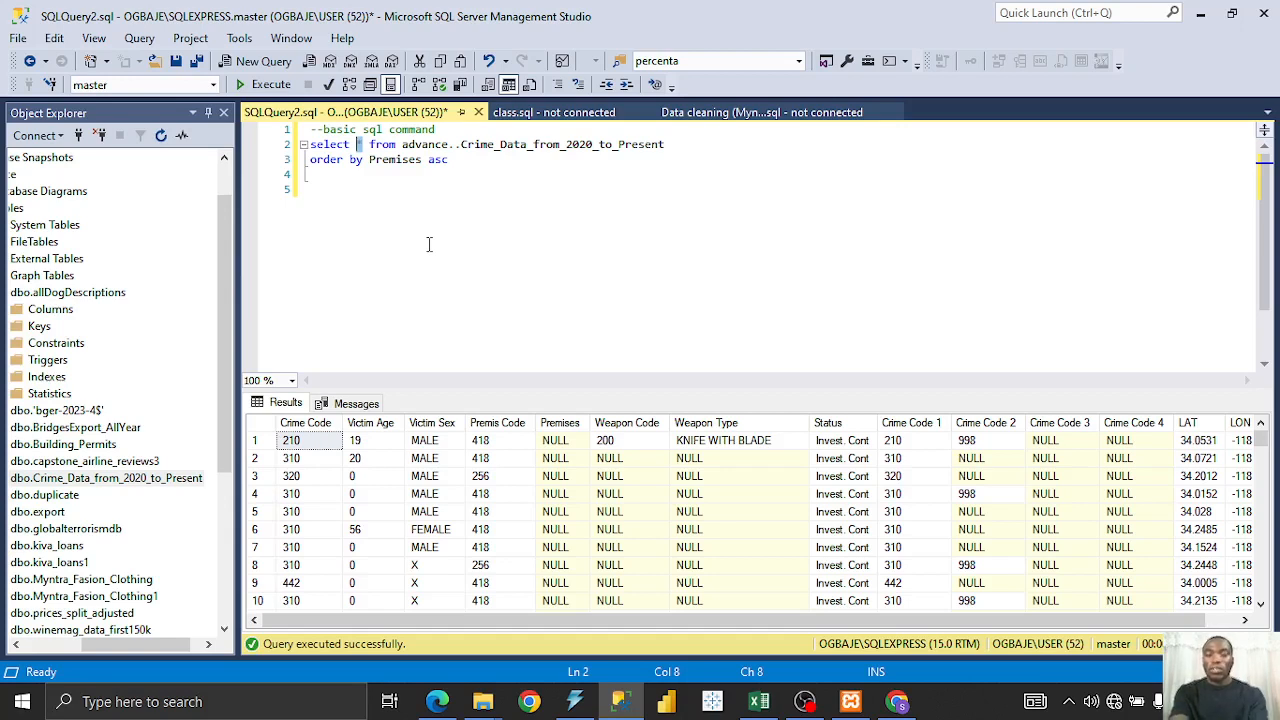
{"action": "type", "text": "pre"}
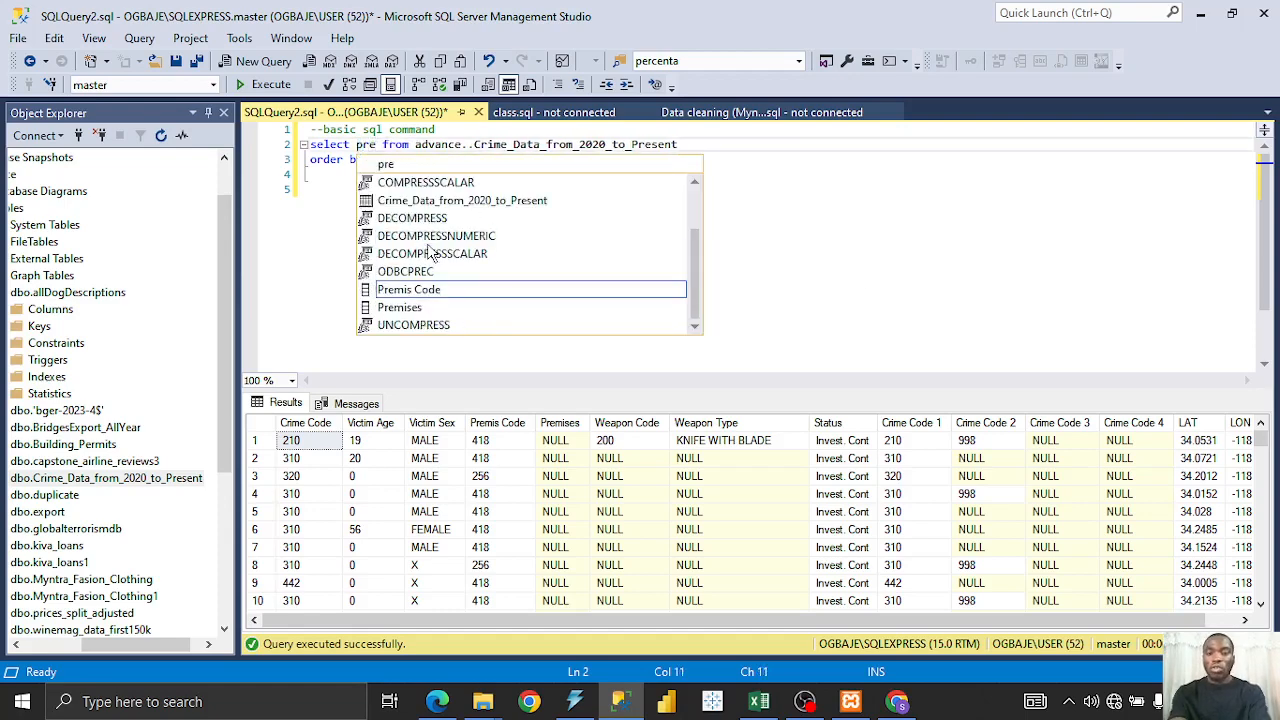
{"action": "type", "text": "mis"}
{"action": "key", "text": "Tab"}
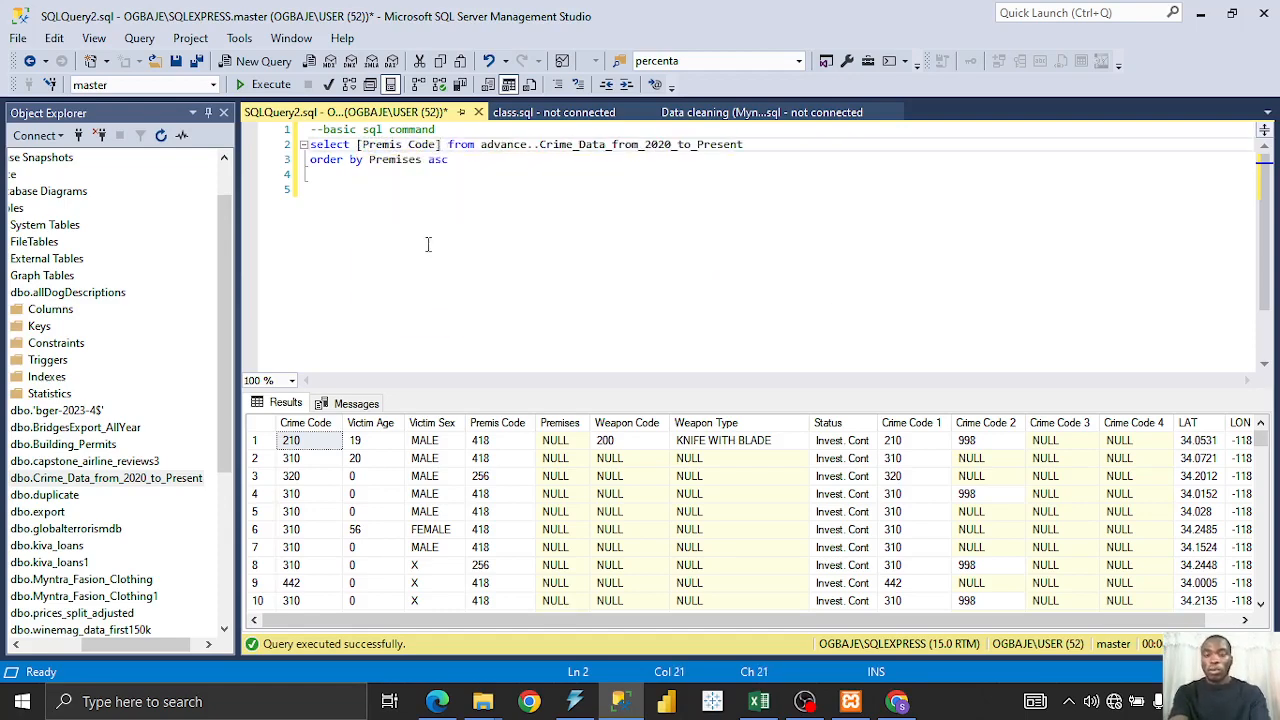
{"action": "type", "text": ","}
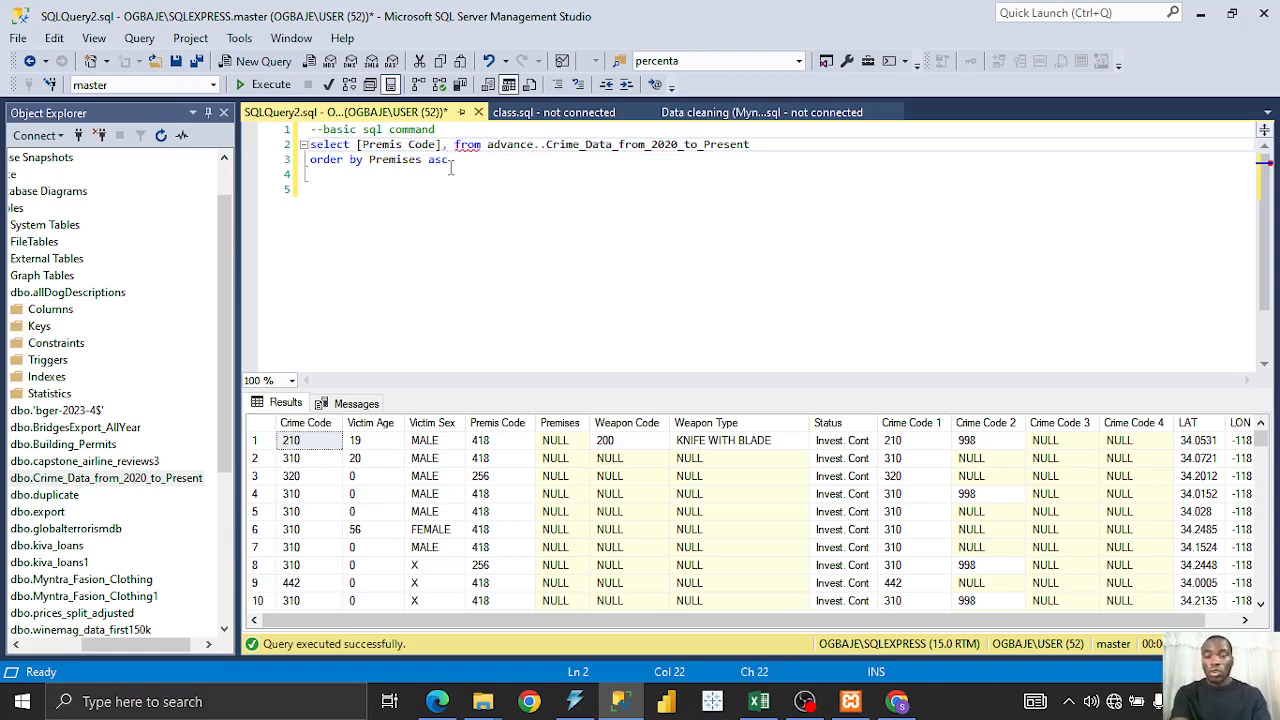
{"action": "key", "text": "BackSpace"}
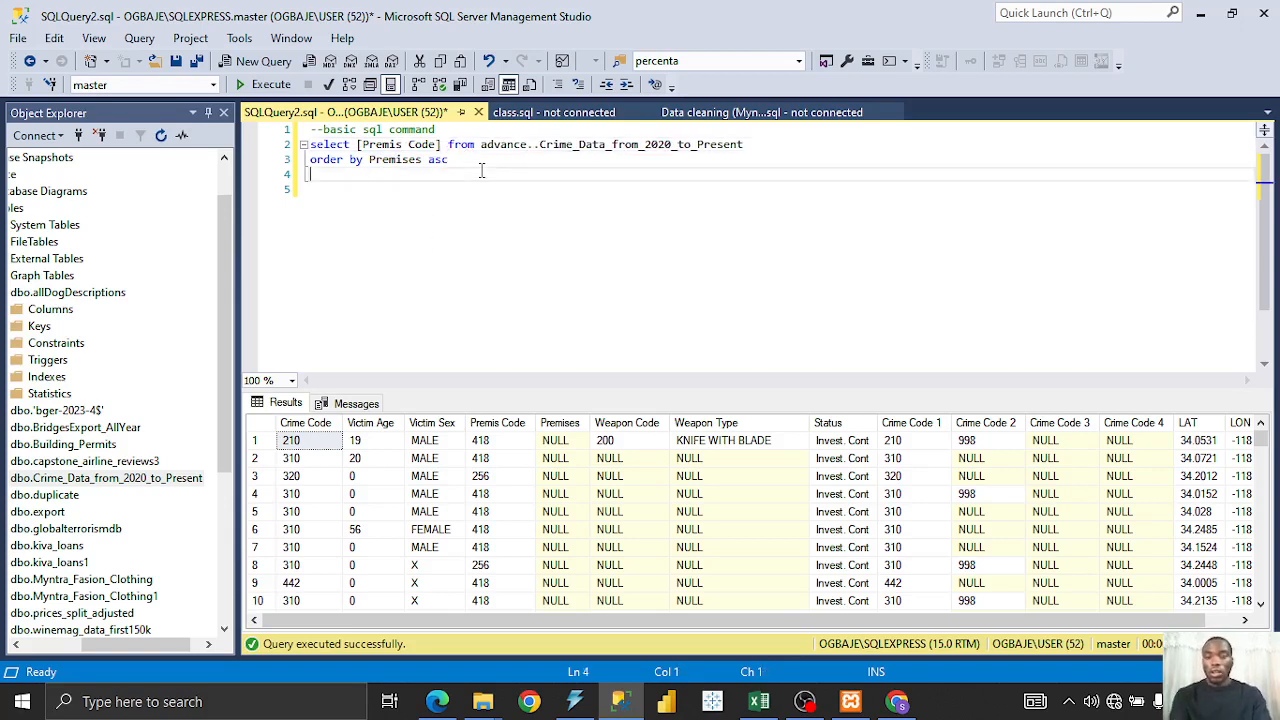
- Run the [Premis Code] select statement together with its order by Premises asc clause
{"action": "left_click_drag", "start_coordinate": [449, 161], "coordinate": [340, 152]}
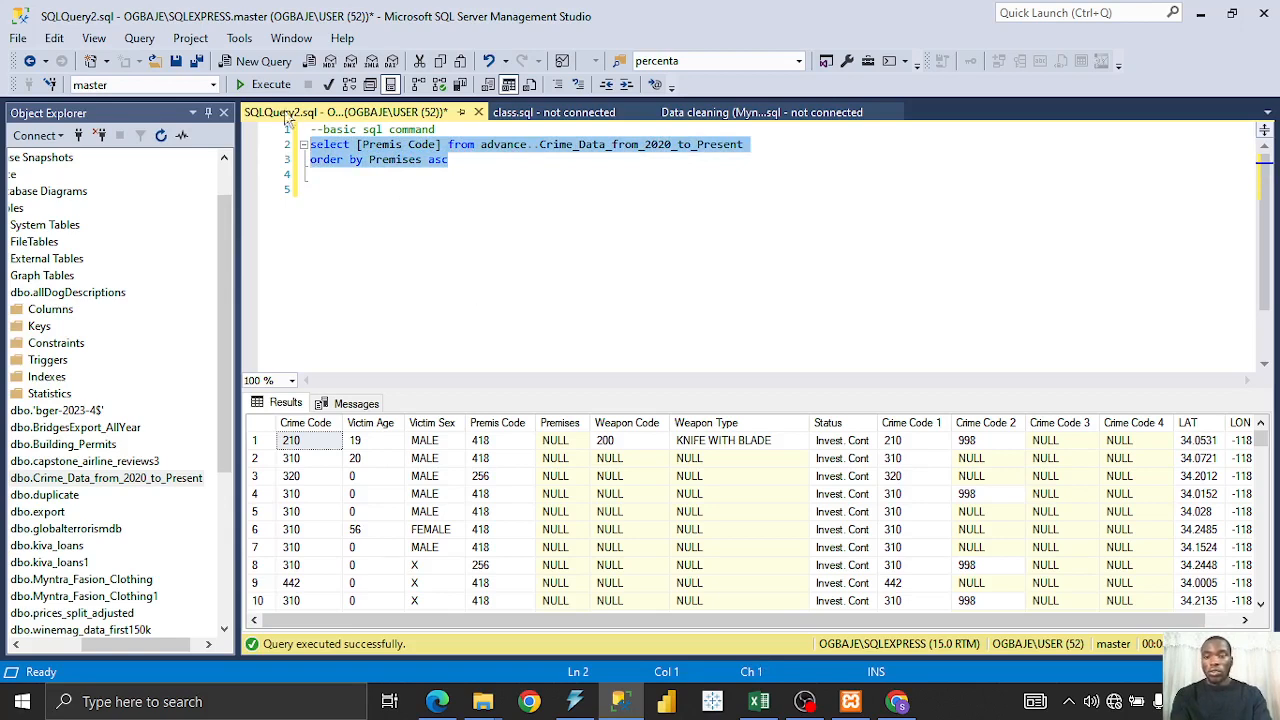
{"action": "left_click", "coordinate": [266, 84]}
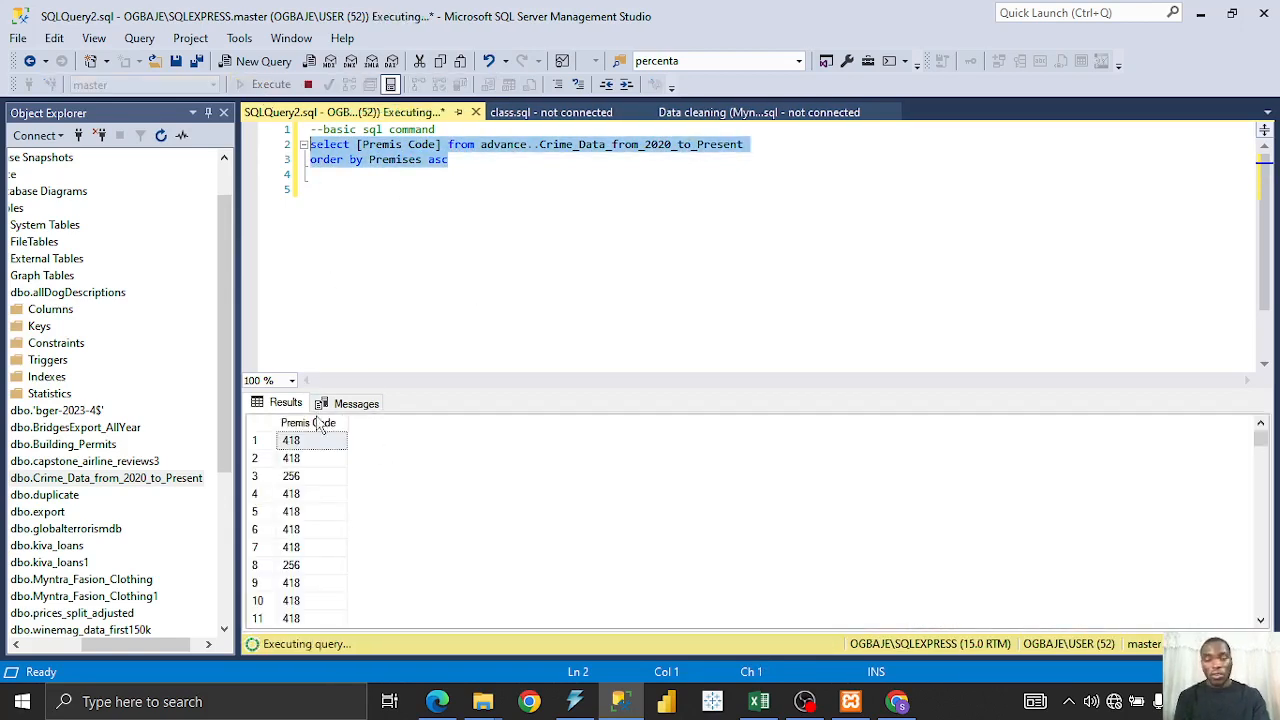
{"action": "left_click", "coordinate": [408, 146]}
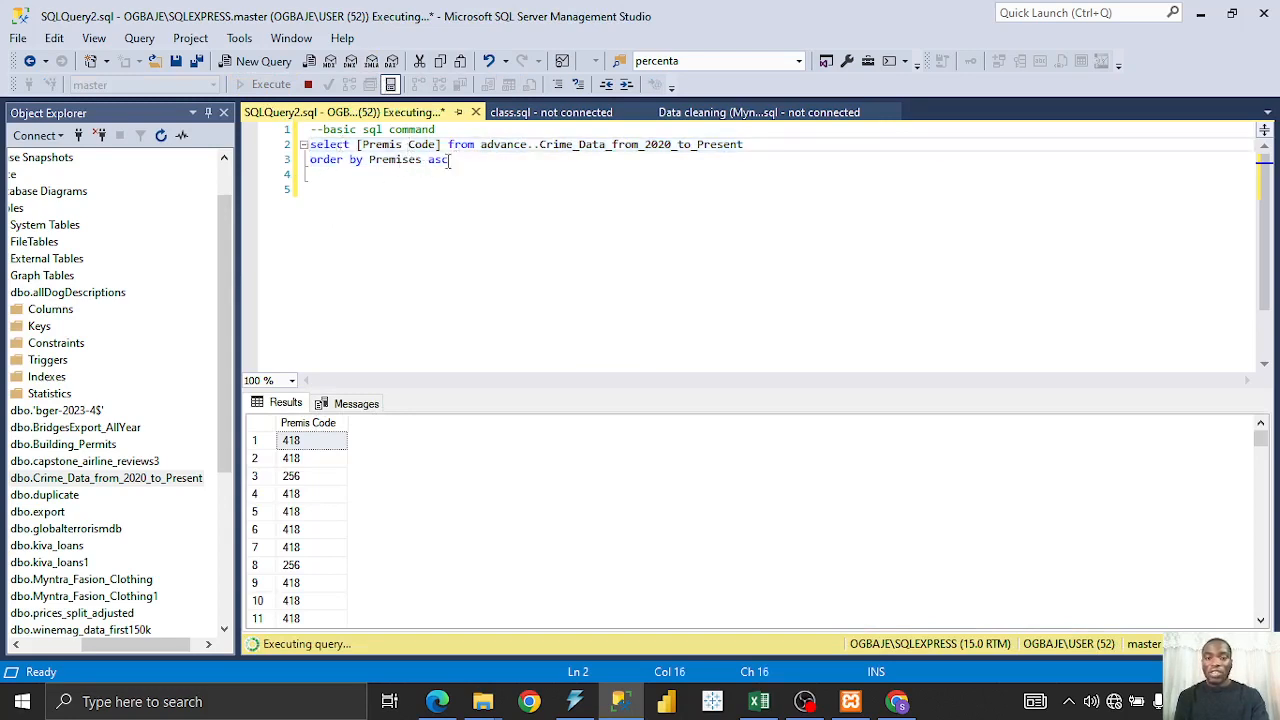
- Try to run only the order by Premises asc clause on line 3, without its select statement
{"action": "left_click_drag", "start_coordinate": [457, 175], "coordinate": [268, 165]}
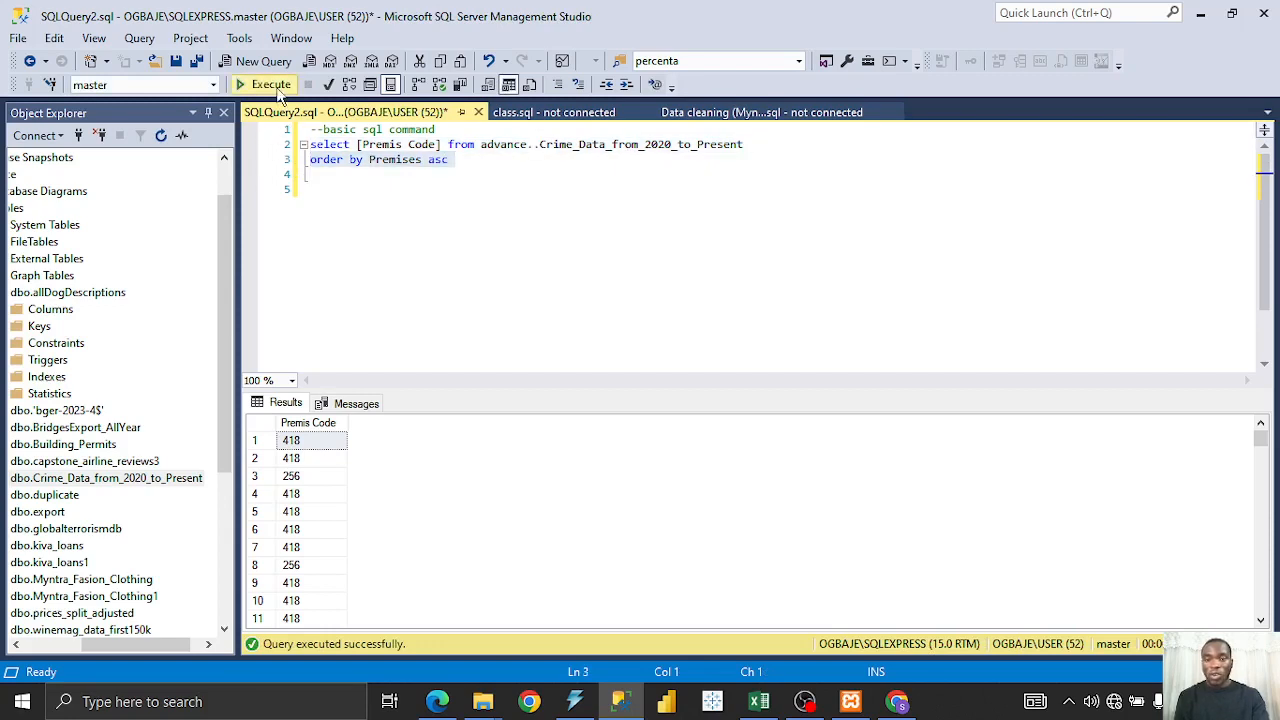
{"action": "left_click", "coordinate": [262, 84]}
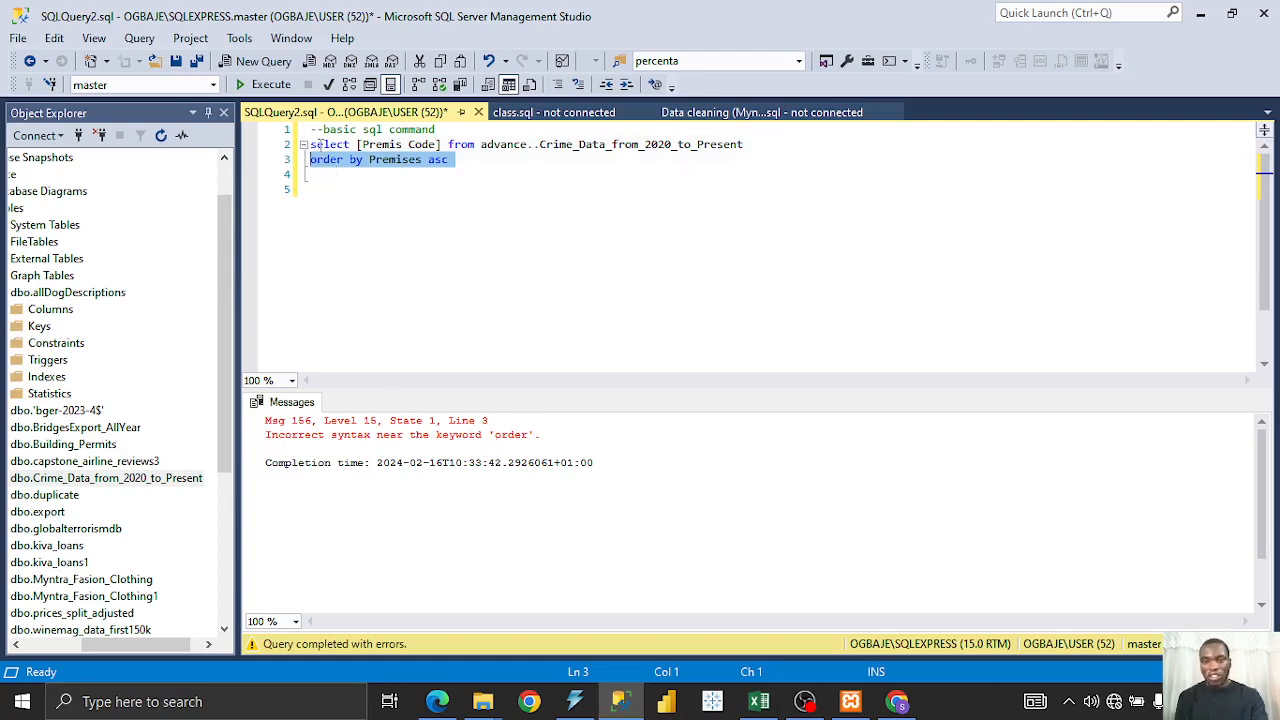
{"action": "left_click", "coordinate": [441, 161]}
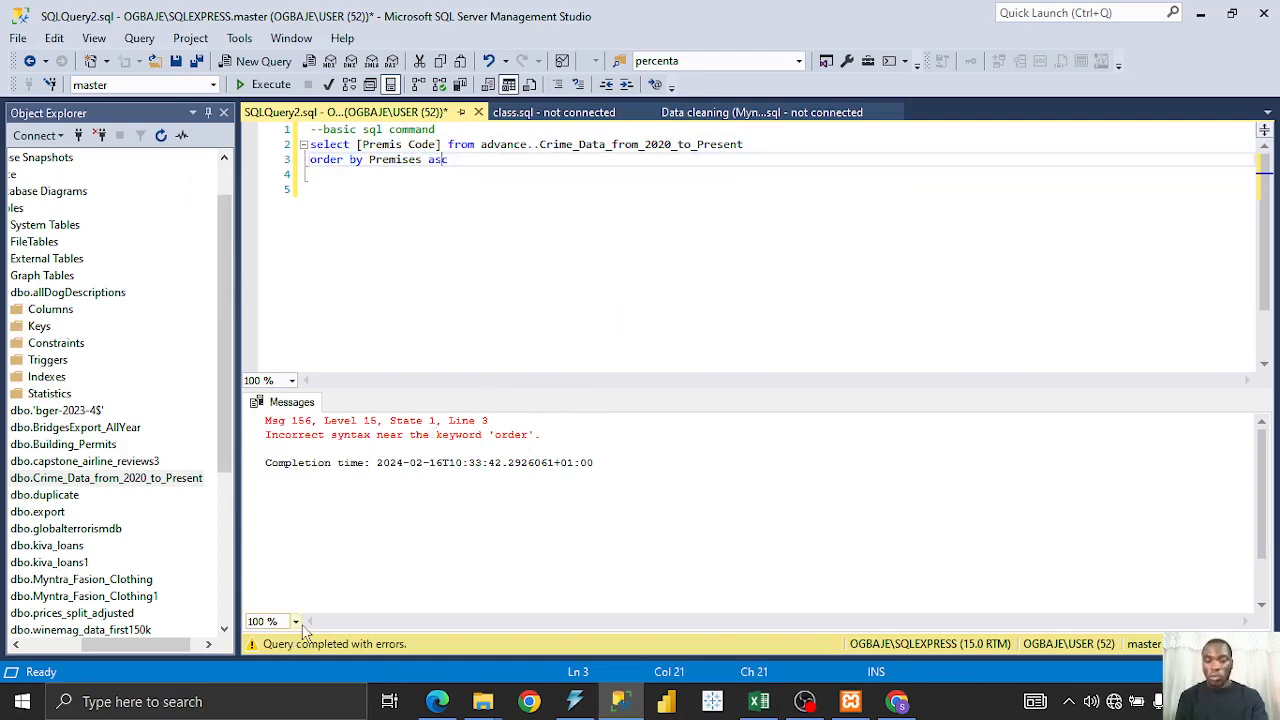
{"action": "left_click_drag", "start_coordinate": [163, 646], "coordinate": [112, 648]}
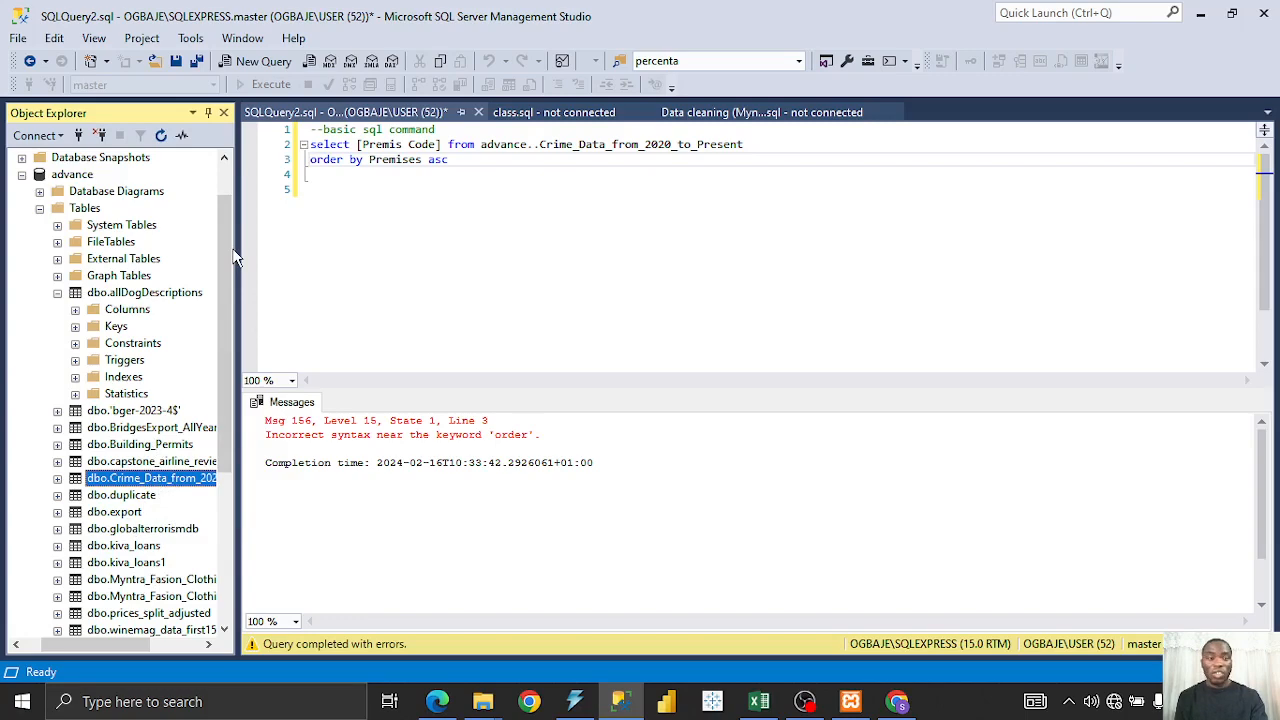
{"action": "left_click", "coordinate": [58, 38]}
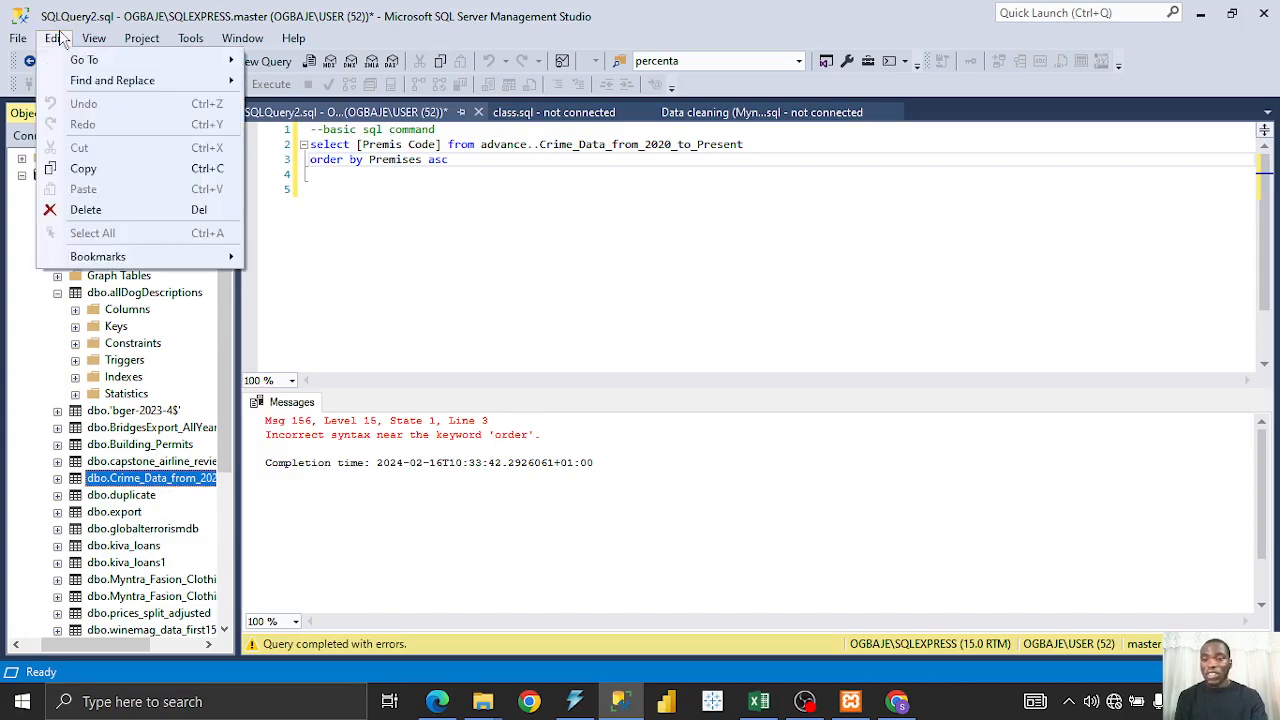
{"action": "left_click", "coordinate": [60, 38]}
{"action": "left_click", "coordinate": [95, 38]}
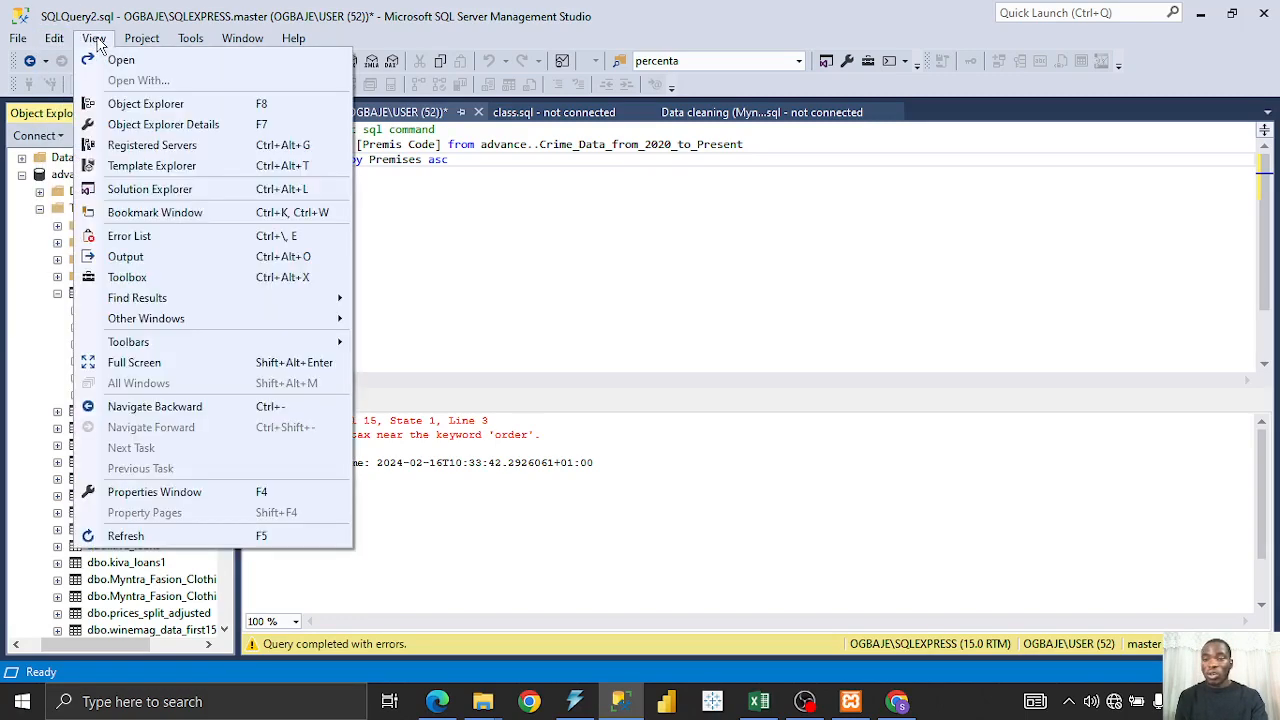
{"action": "mouse_move", "coordinate": [145, 46]}
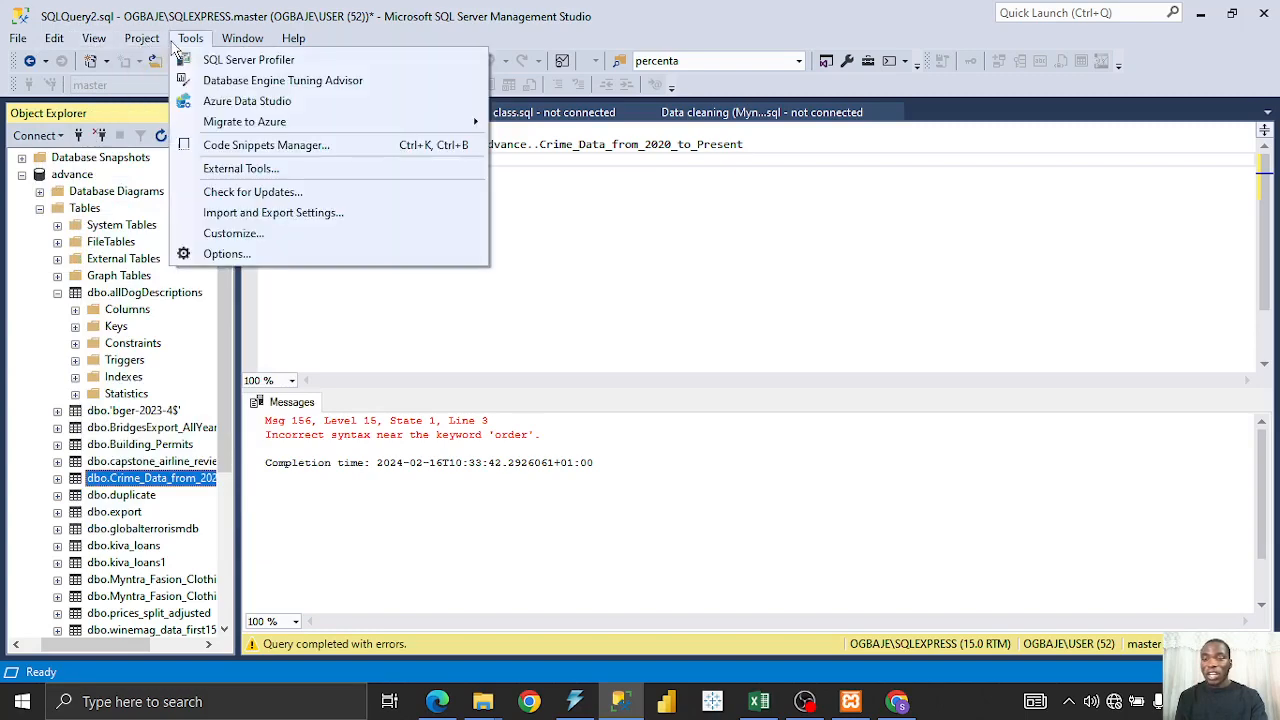
{"action": "mouse_move", "coordinate": [98, 45]}
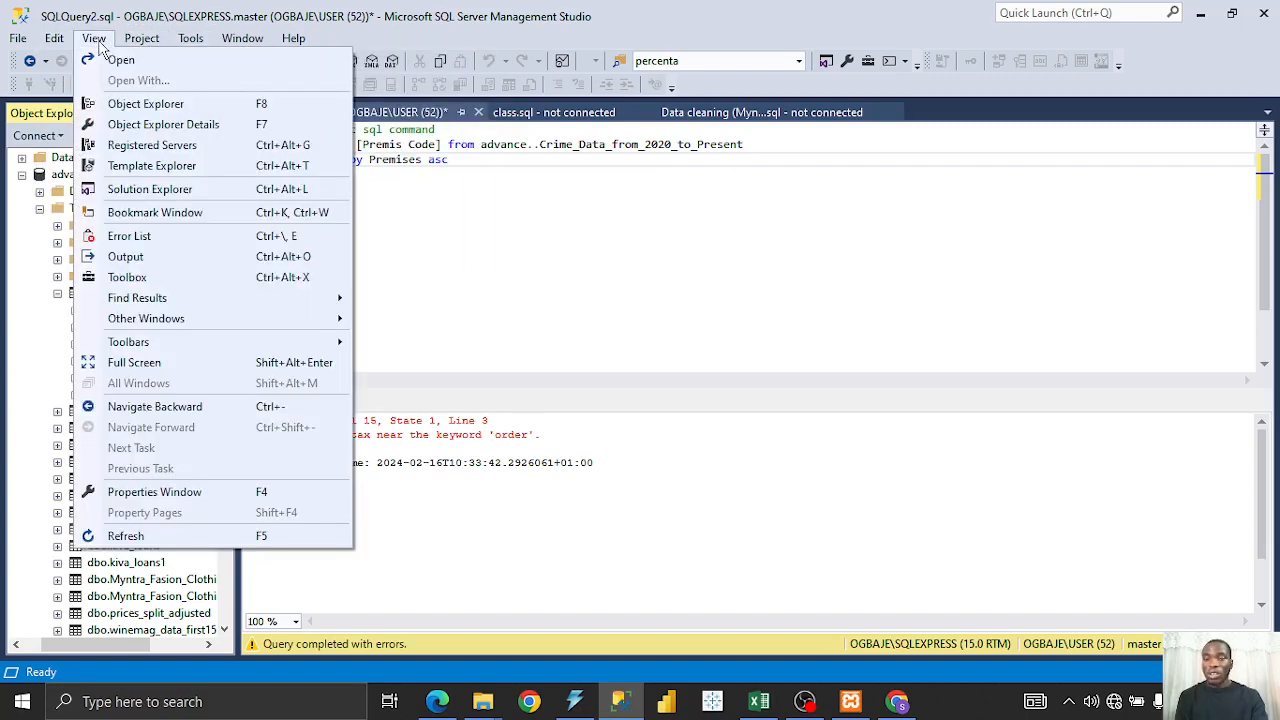
- Copy the two-line query to lines 6 and 7 and change the copy's [Premis Code] column to *
{"action": "left_click", "coordinate": [797, 164]}
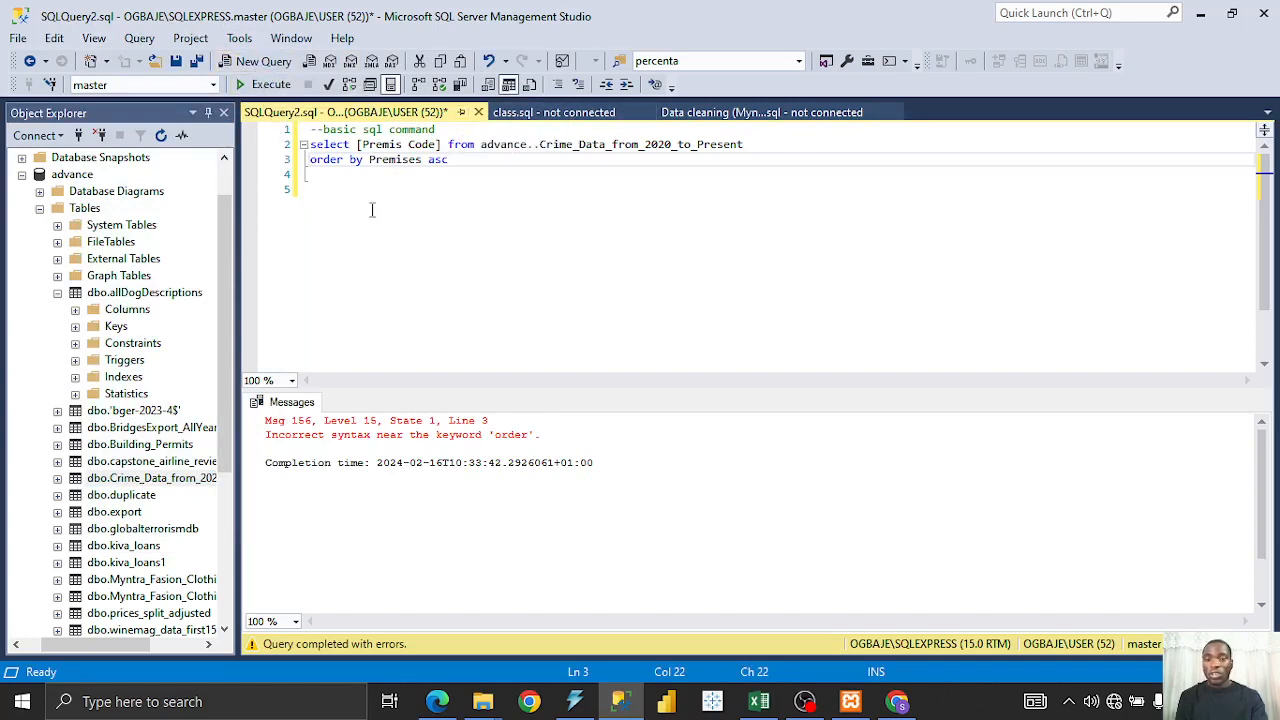
{"action": "key", "text": "Return"}
{"action": "left_click_drag", "start_coordinate": [452, 160], "coordinate": [288, 143]}
{"action": "key", "text": "ctrl+c"}
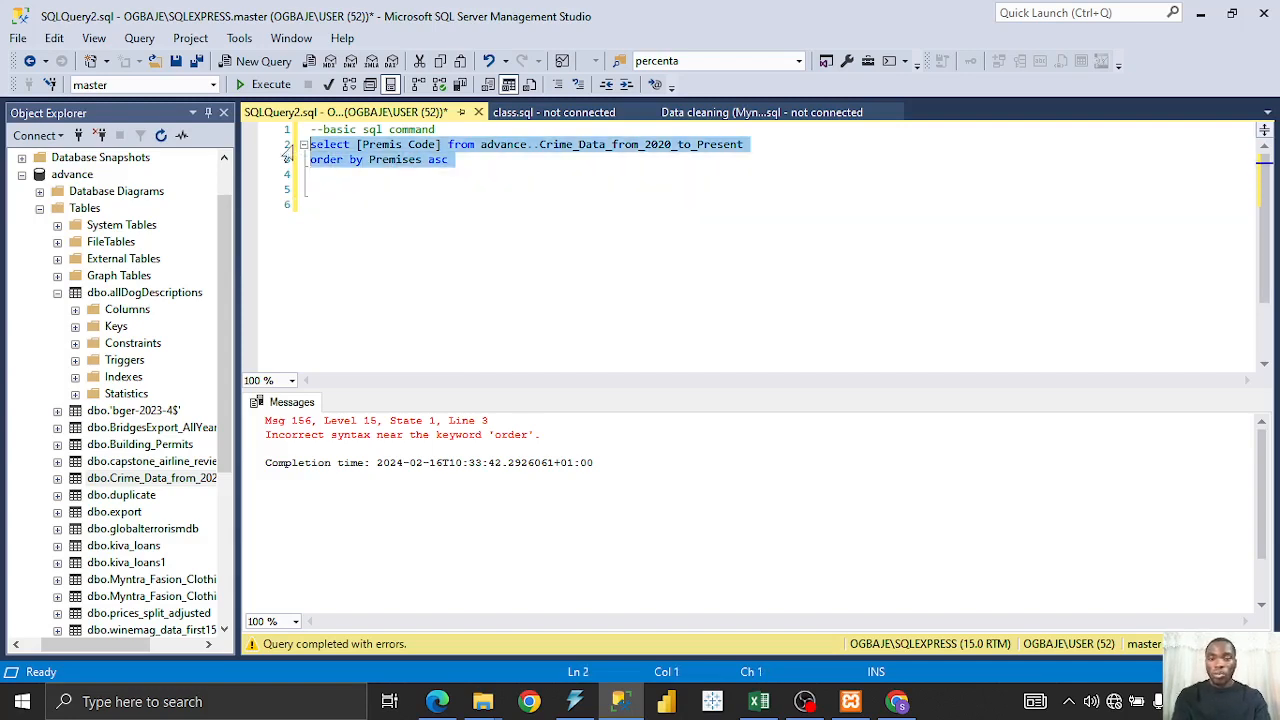
{"action": "left_click", "coordinate": [366, 264]}
{"action": "key", "text": "ctrl+v"}
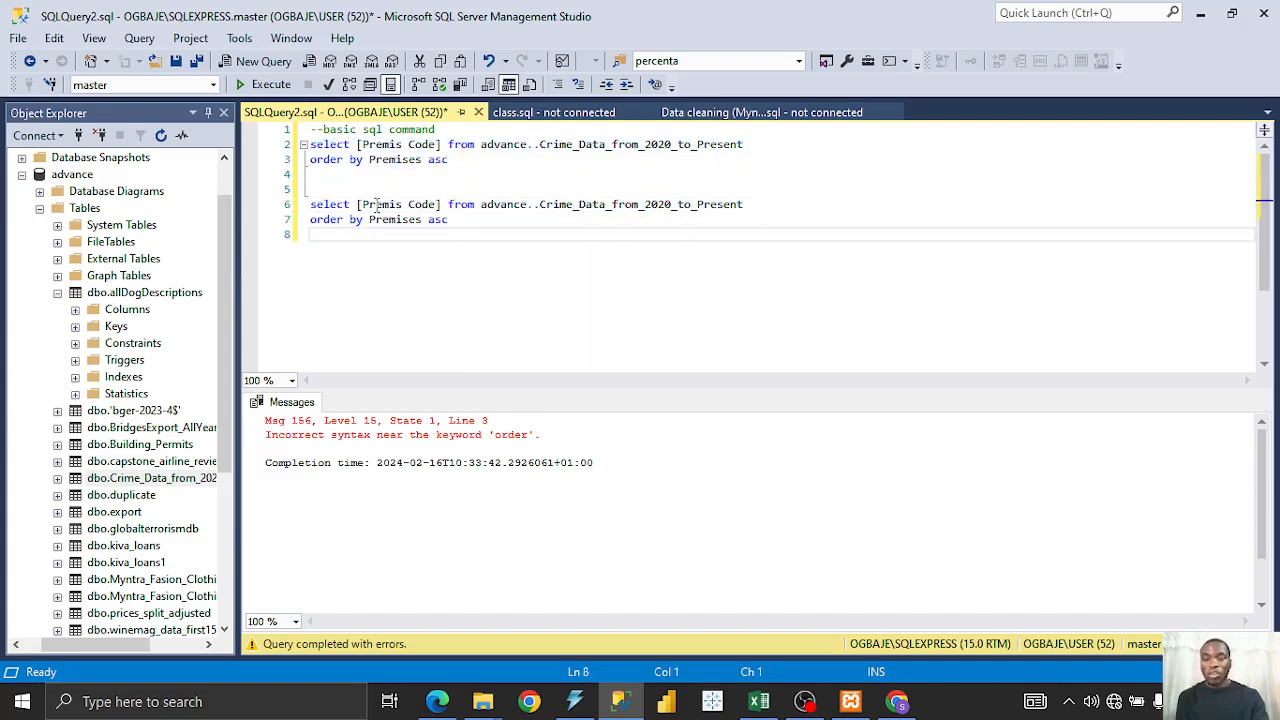
{"action": "left_click_drag", "start_coordinate": [441, 204], "coordinate": [356, 205]}
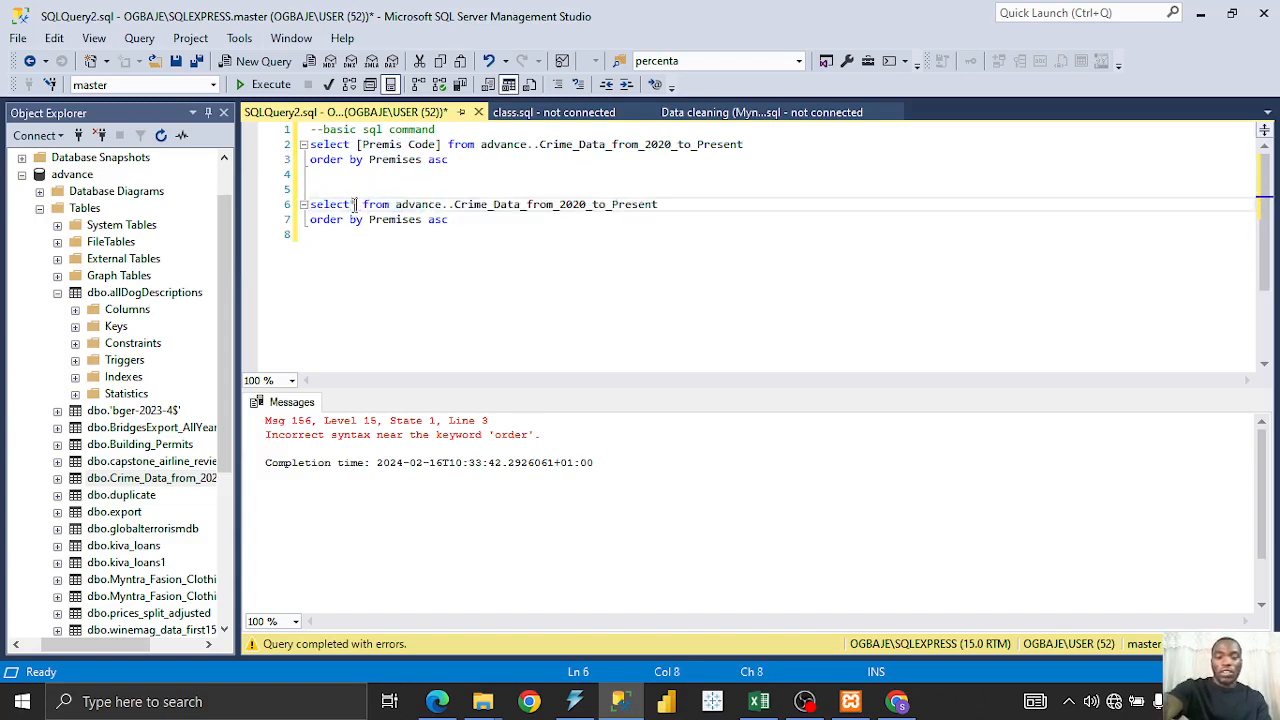
{"action": "type", "text": "*"}
- Run both select queries together and review their two result grids
{"action": "left_click_drag", "start_coordinate": [457, 221], "coordinate": [284, 129]}
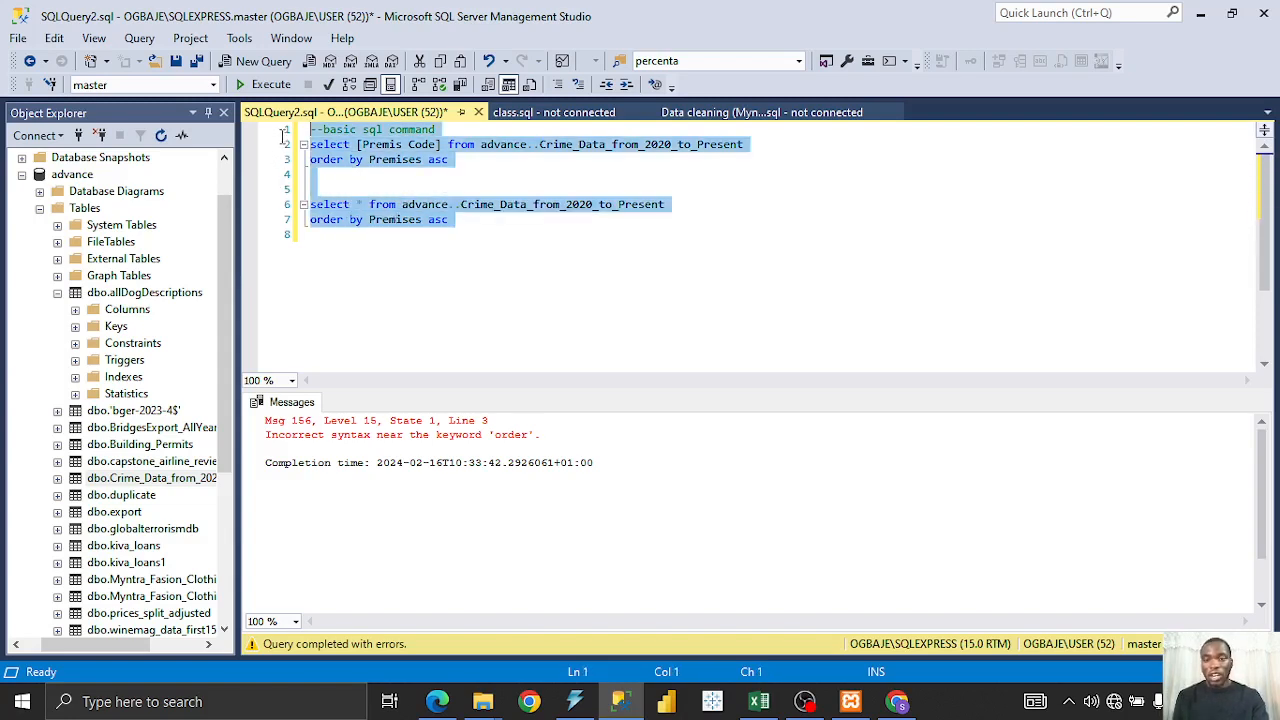
{"action": "left_click", "coordinate": [268, 84]}
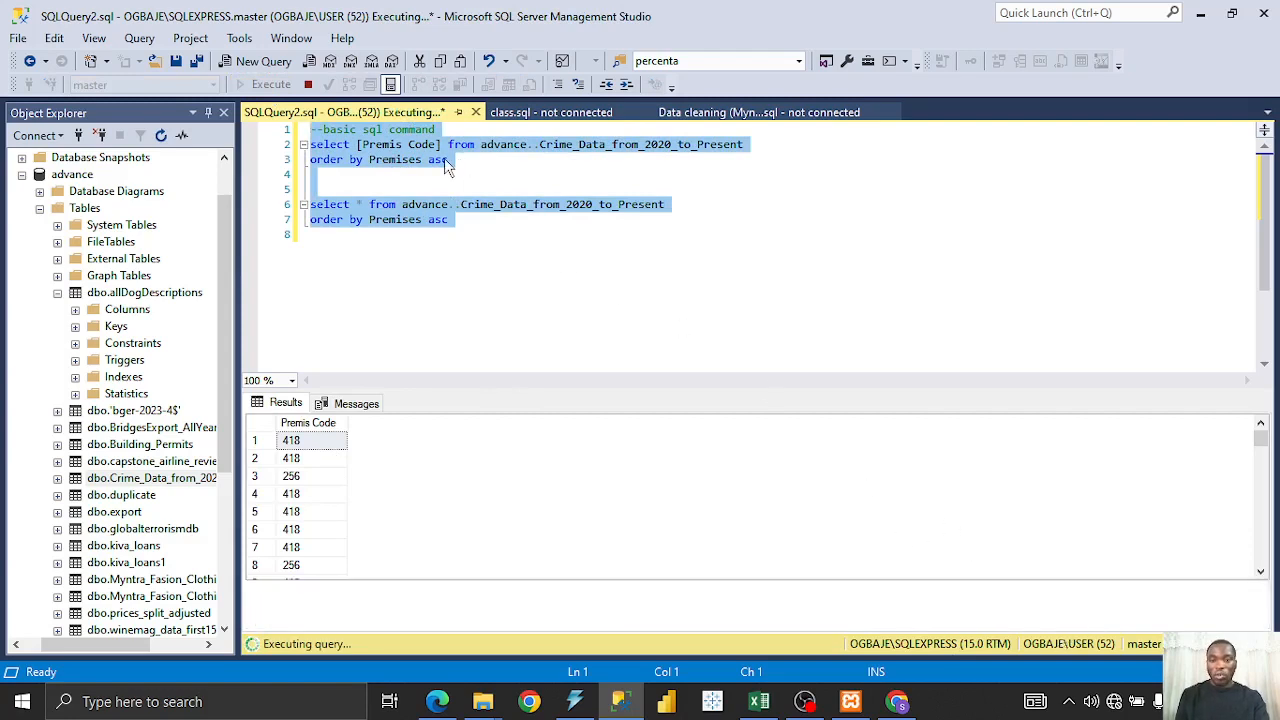
{"action": "mouse_move", "coordinate": [1265, 503]}
{"action": "left_mouse_down"}
{"action": "mouse_move", "coordinate": [1272, 582]}
{"action": "mouse_move", "coordinate": [1268, 487]}
{"action": "left_mouse_up"}
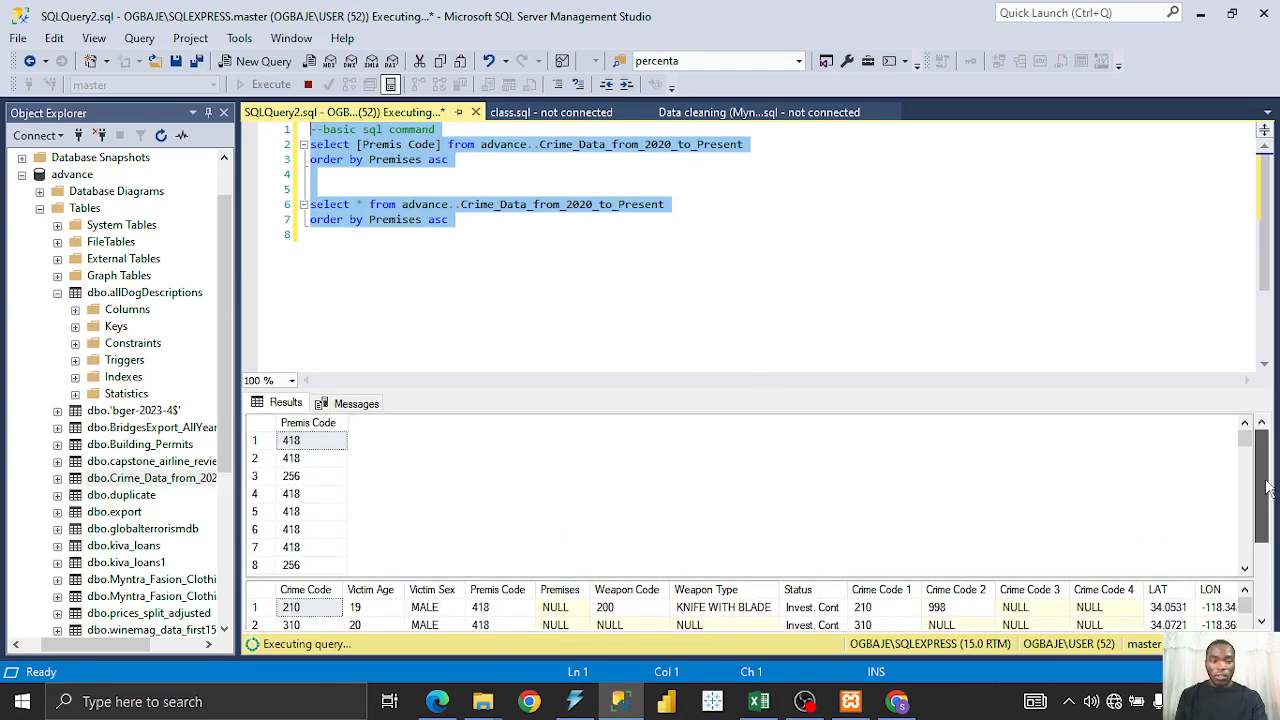
{"action": "left_click_drag", "start_coordinate": [1246, 440], "coordinate": [1266, 550]}
{"action": "left_click_drag", "start_coordinate": [1255, 497], "coordinate": [1240, 437]}
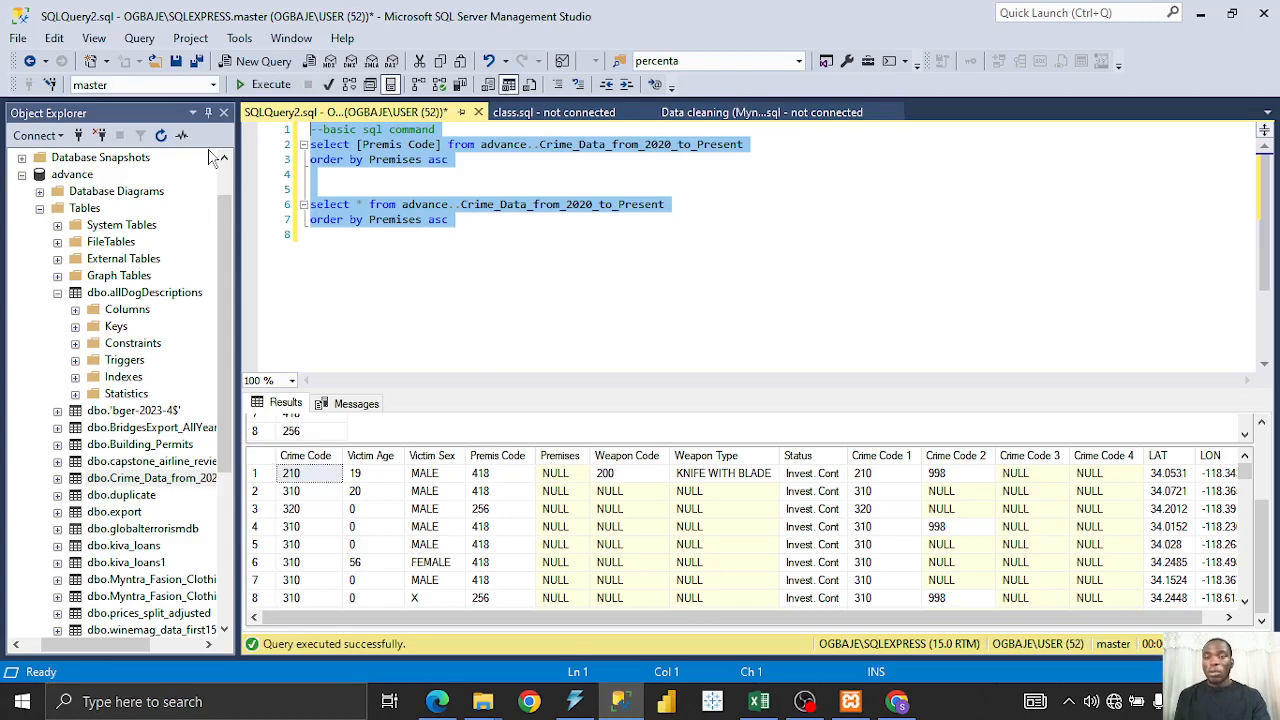
{"action": "mouse_move", "coordinate": [222, 186]}
{"action": "left_mouse_down"}
{"action": "mouse_move", "coordinate": [221, 249]}
{"action": "mouse_move", "coordinate": [223, 173]}
{"action": "left_mouse_up"}
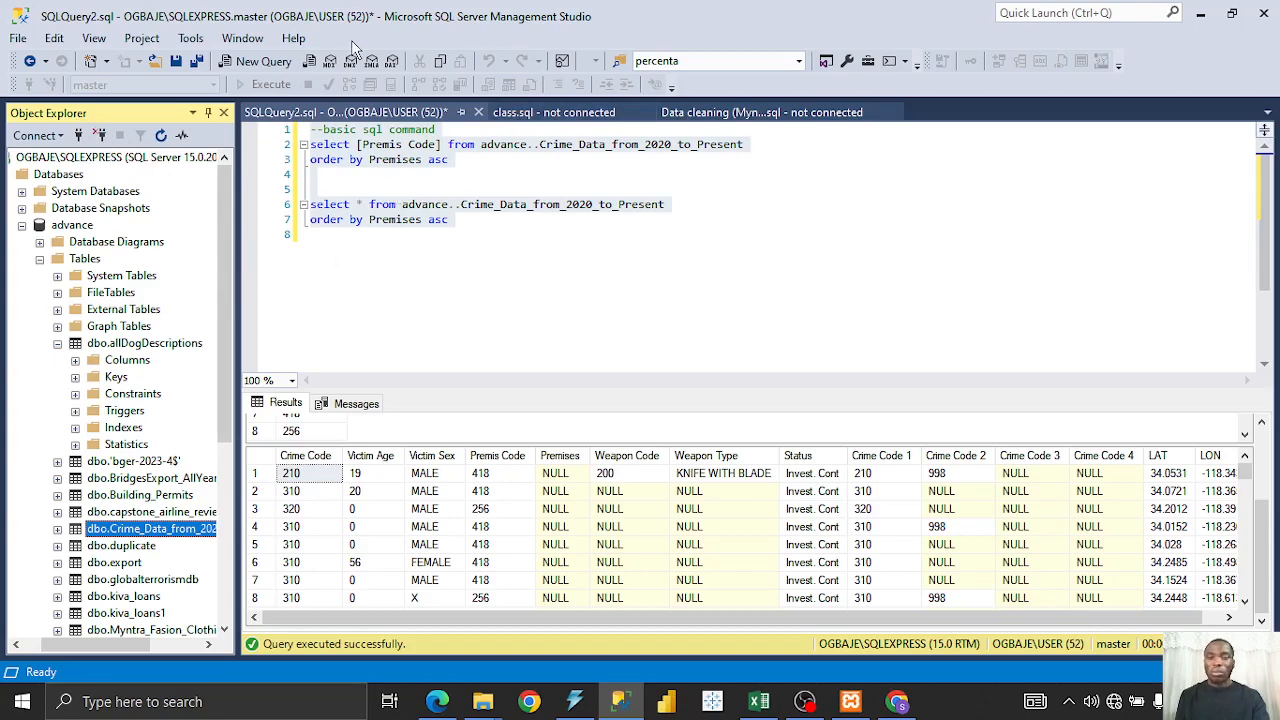
{"action": "left_click", "coordinate": [243, 42]}
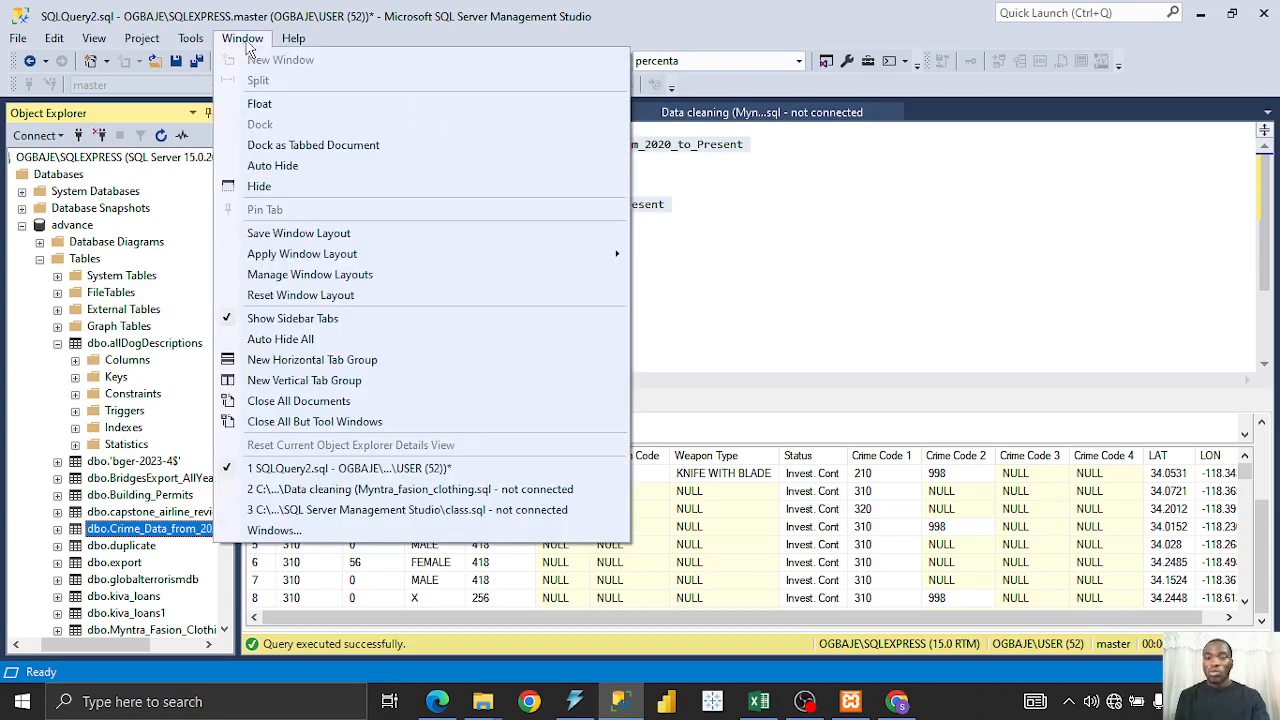
{"action": "left_click", "coordinate": [755, 207]}
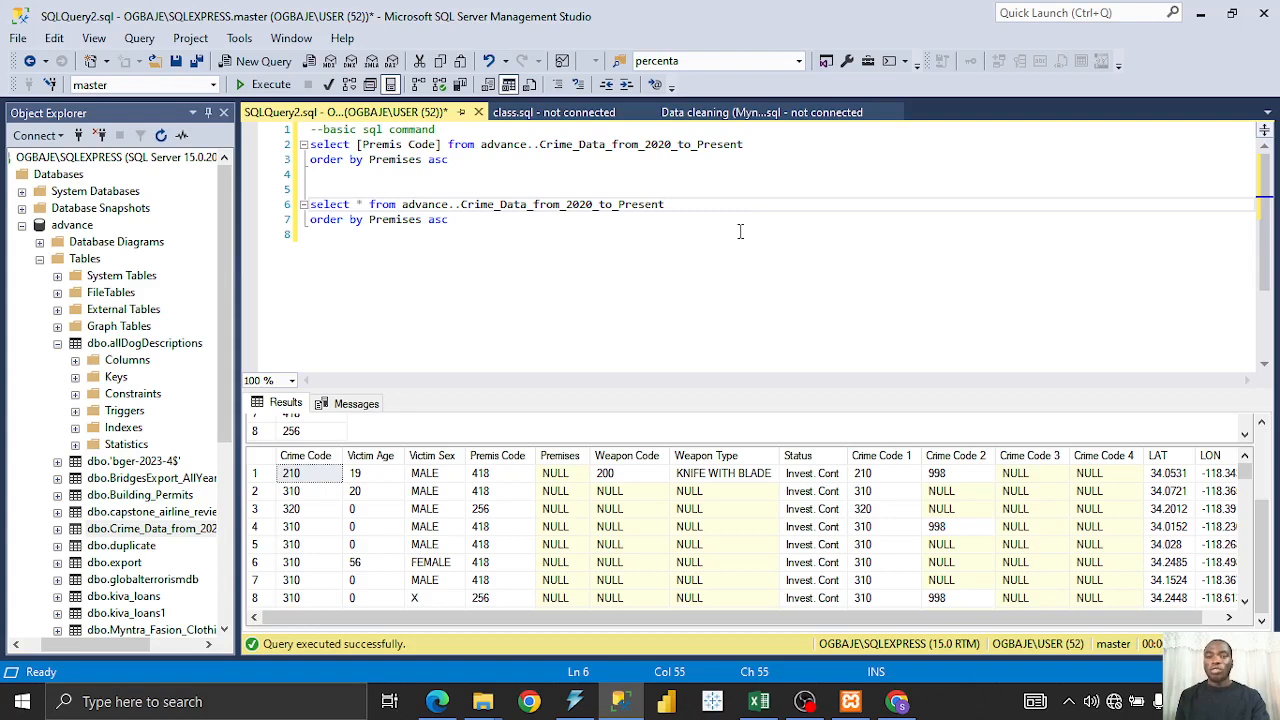
{"action": "left_click_drag", "start_coordinate": [480, 227], "coordinate": [310, 129]}
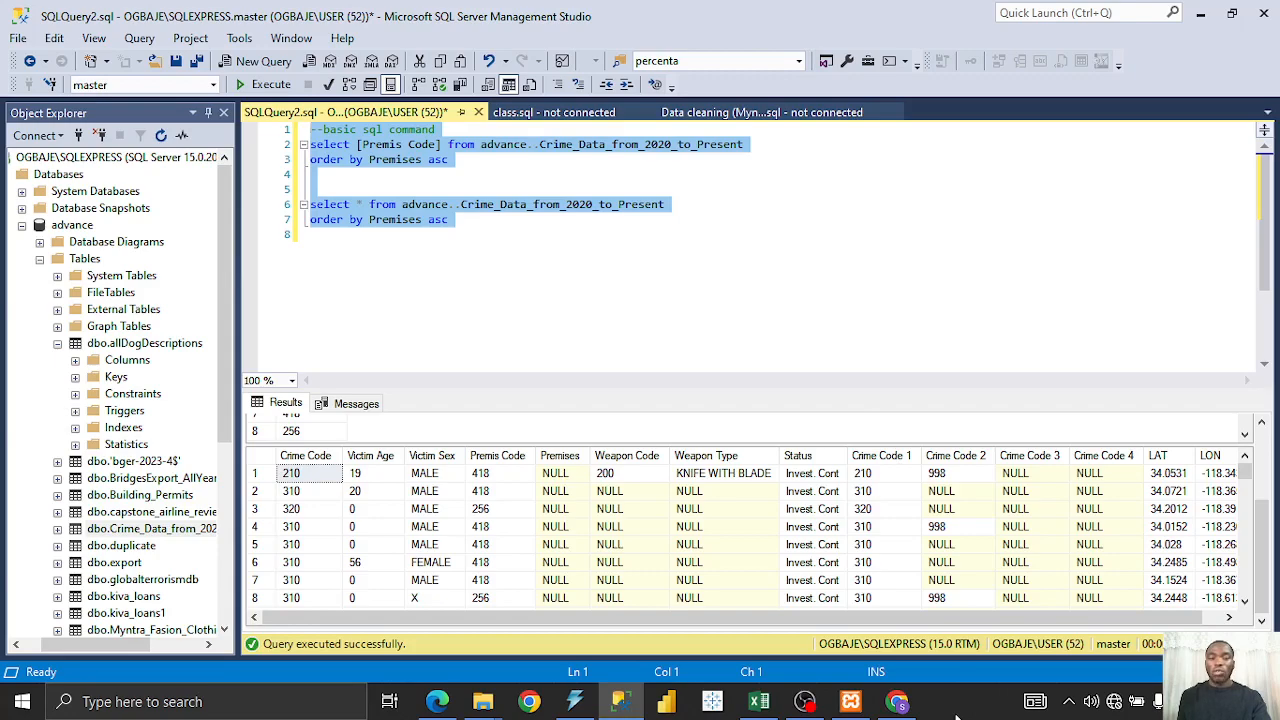
{"action": "left_click", "coordinate": [957, 717]}
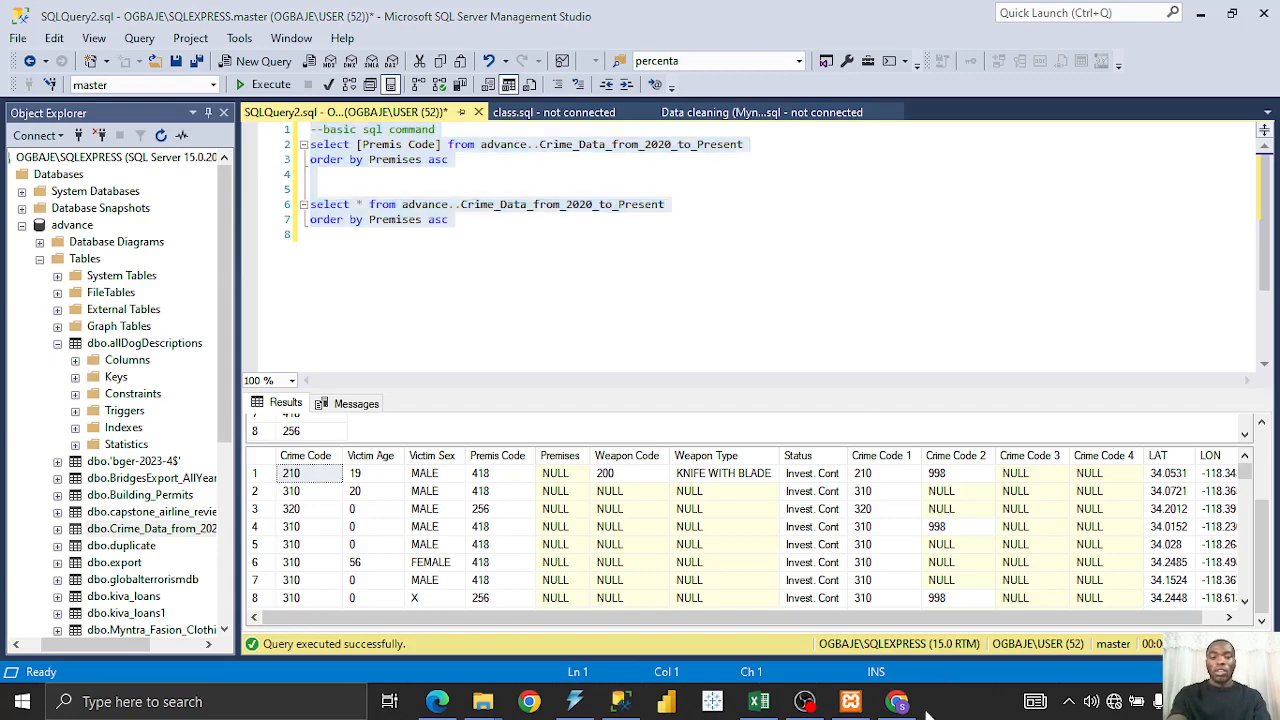